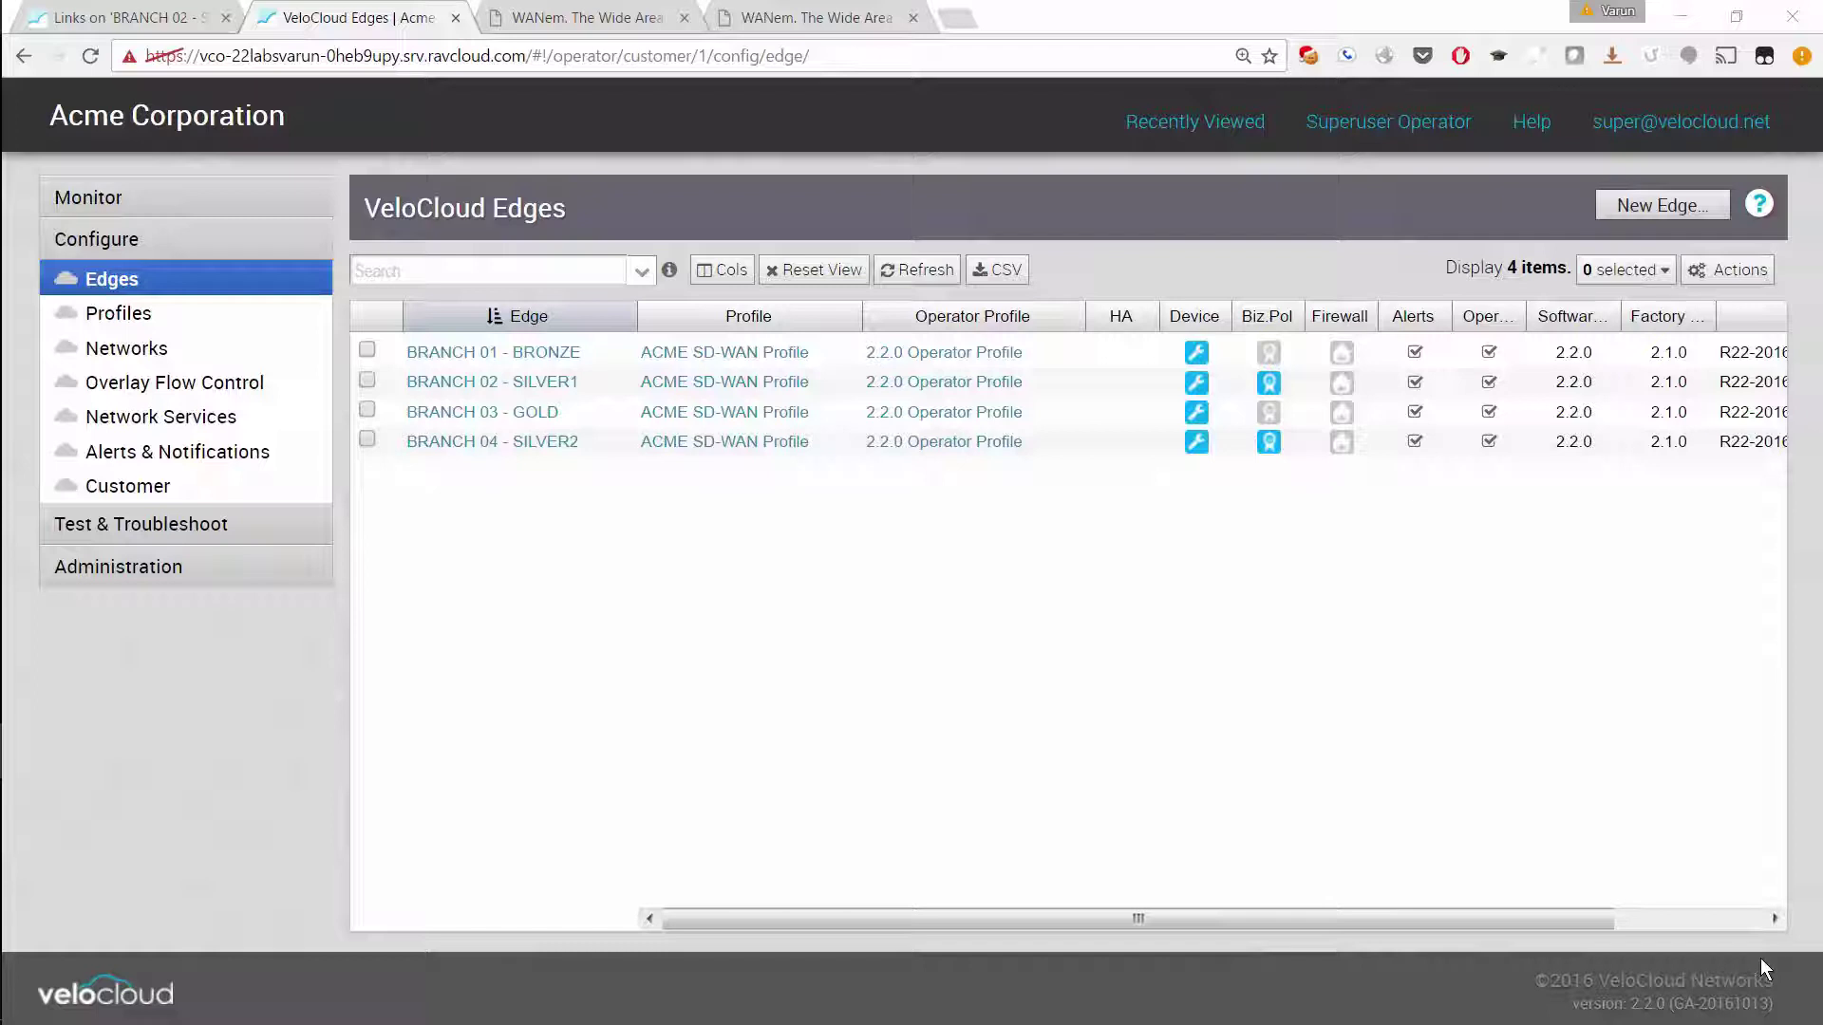
Open the business policy rules of edge BRANCH 02 - SILVER1.
{"action": "left_click", "coordinate": [501, 384]}
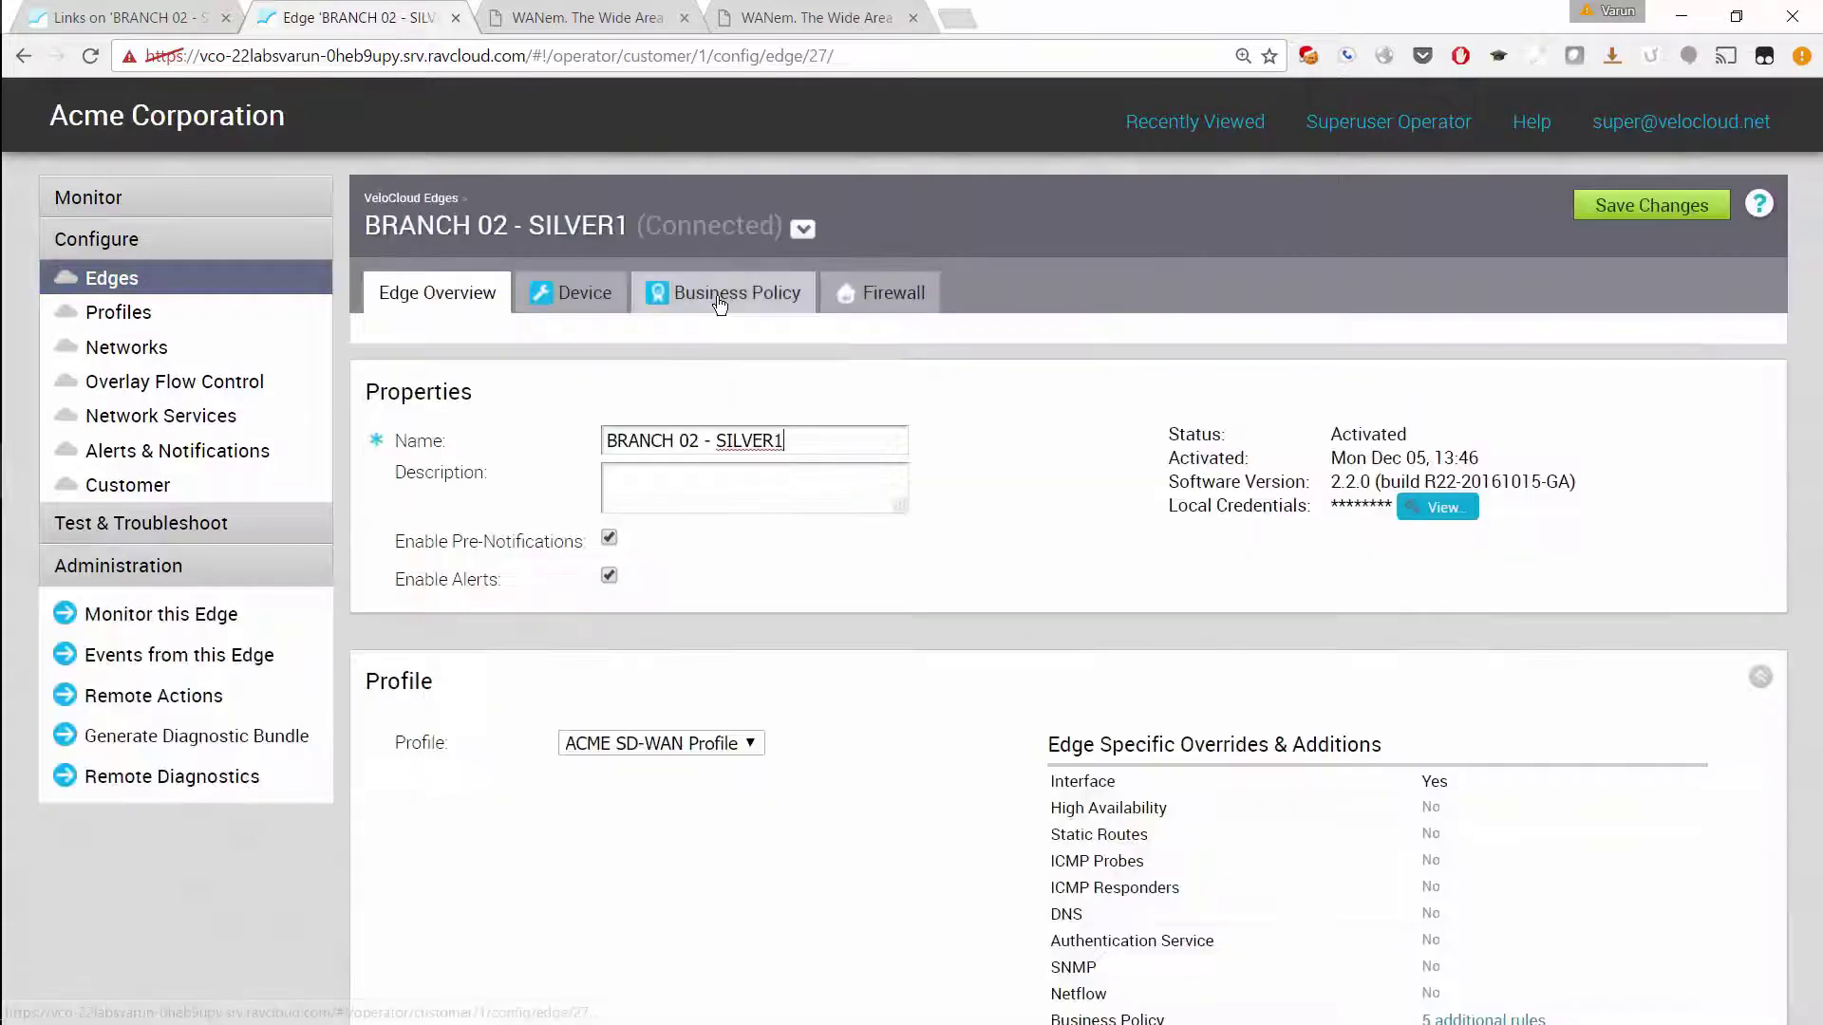
{"action": "left_click", "coordinate": [719, 298]}
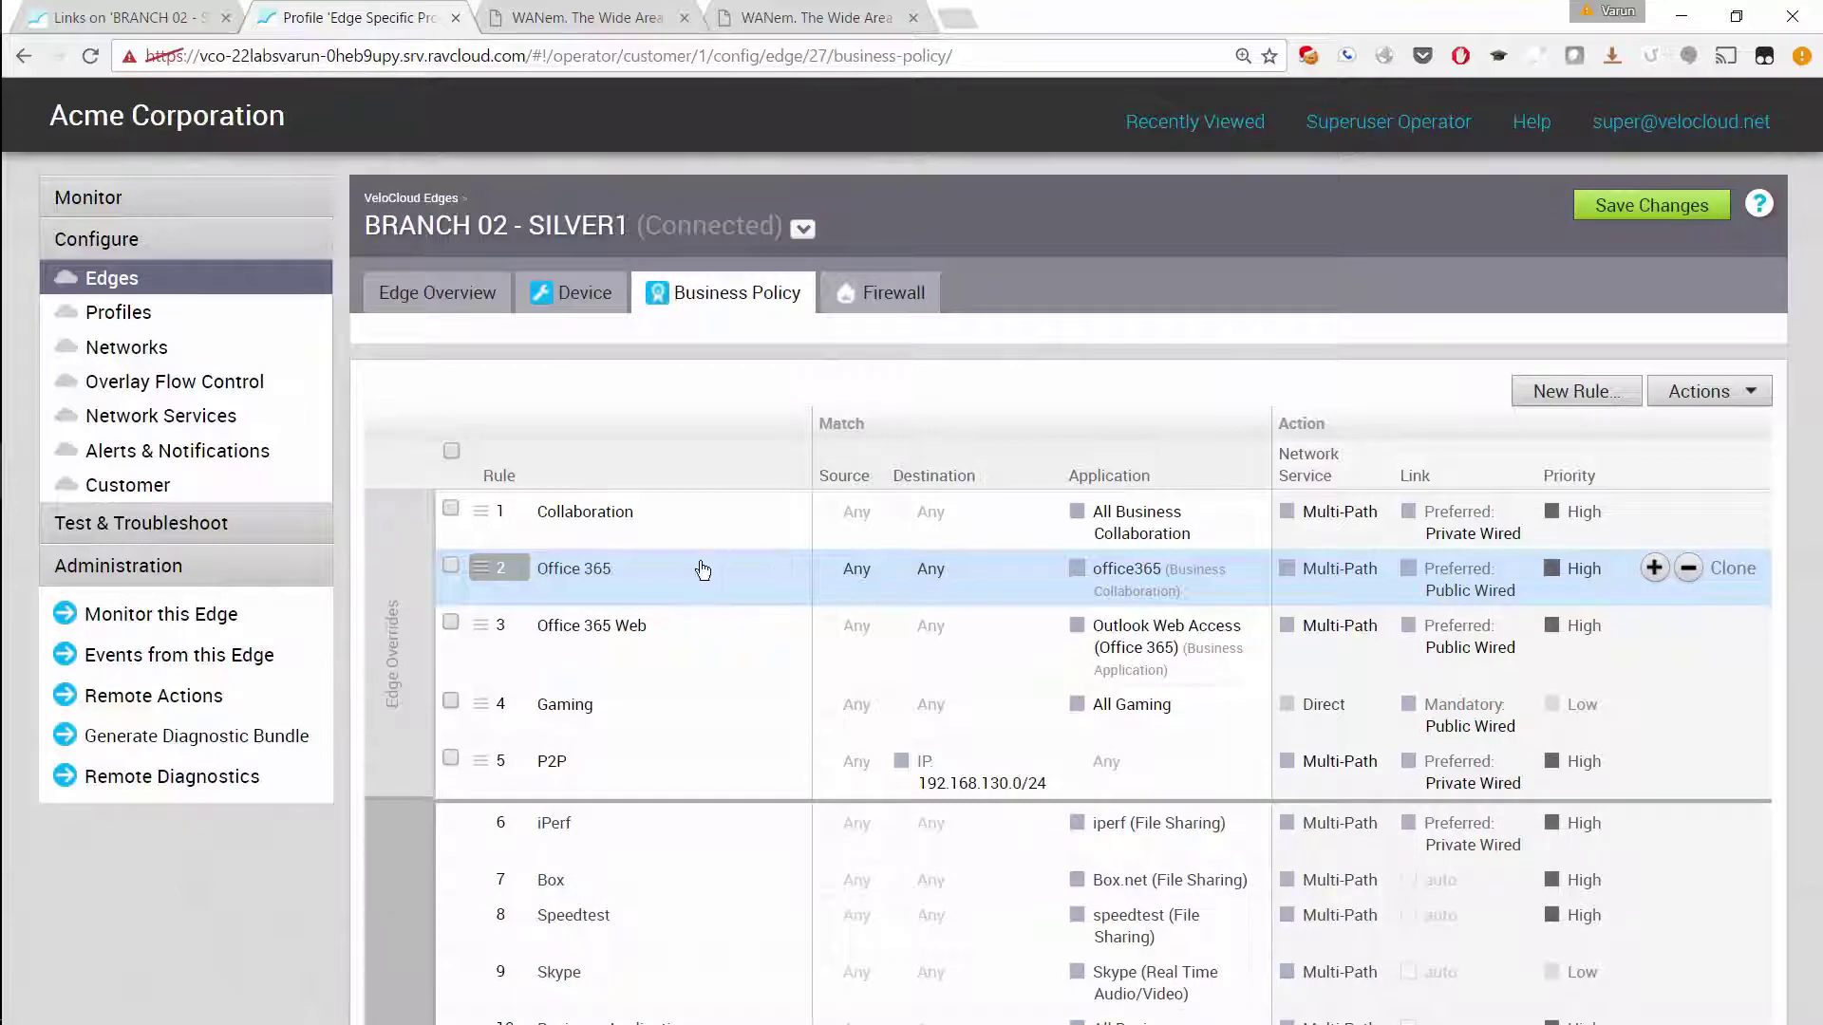
Open the Collaboration rule and scroll through its settings.
{"action": "double_click", "coordinate": [650, 525]}
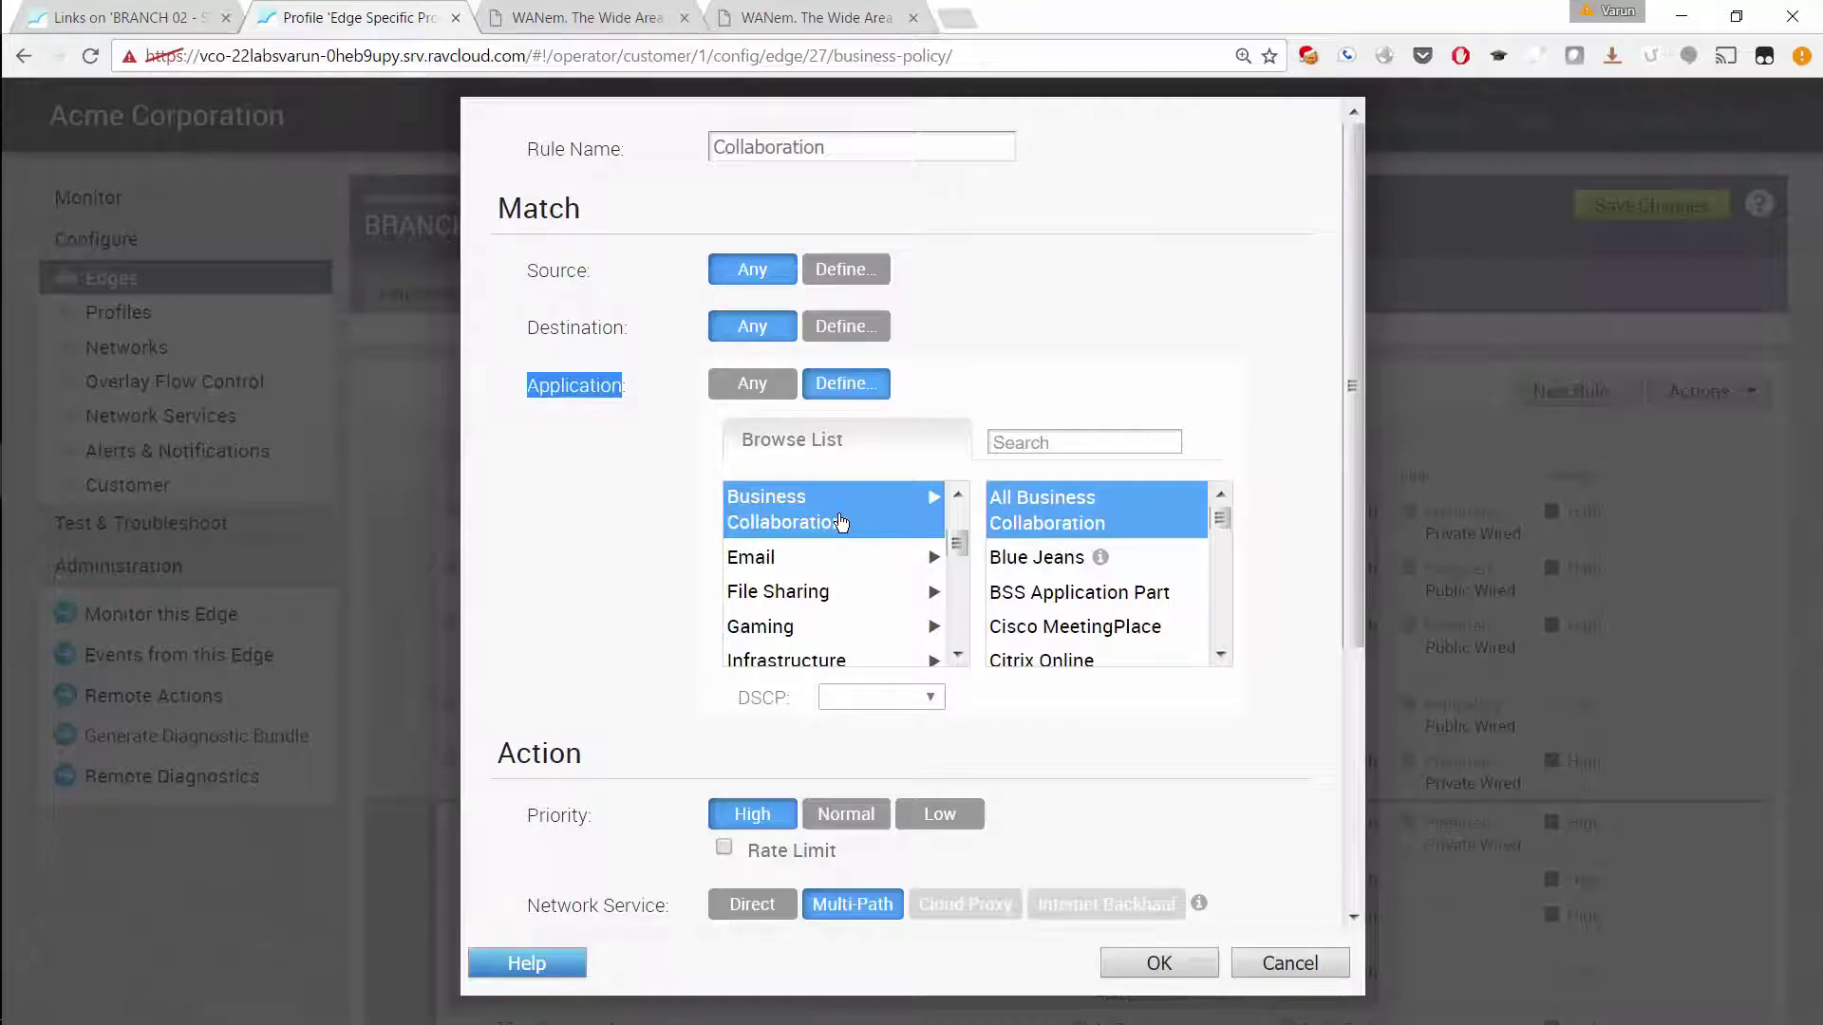
{"action": "scroll", "coordinate": [862, 689], "scroll_direction": "down", "scroll_amount": 5}
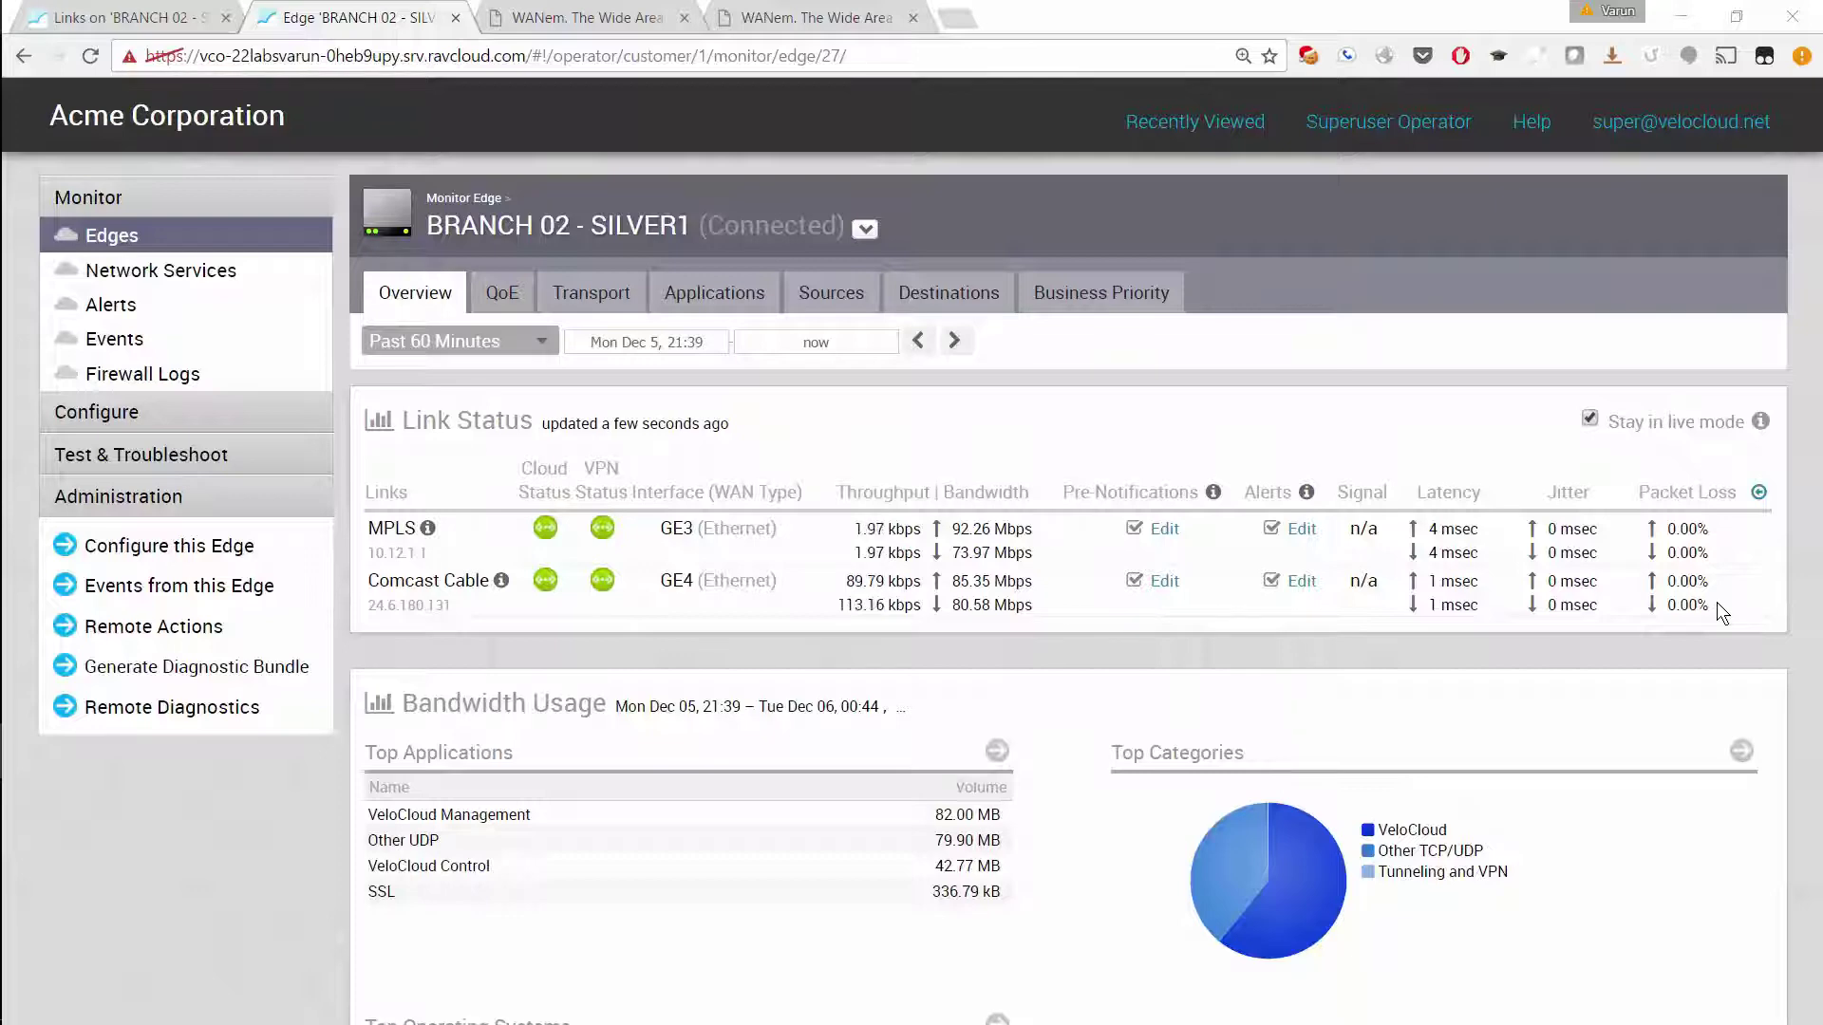
Place a test voice call in the softphone and start live per-link throughput monitoring.
{"action": "key", "text": "alt+Tab"}
{"action": "left_click", "coordinate": [1059, 145]}
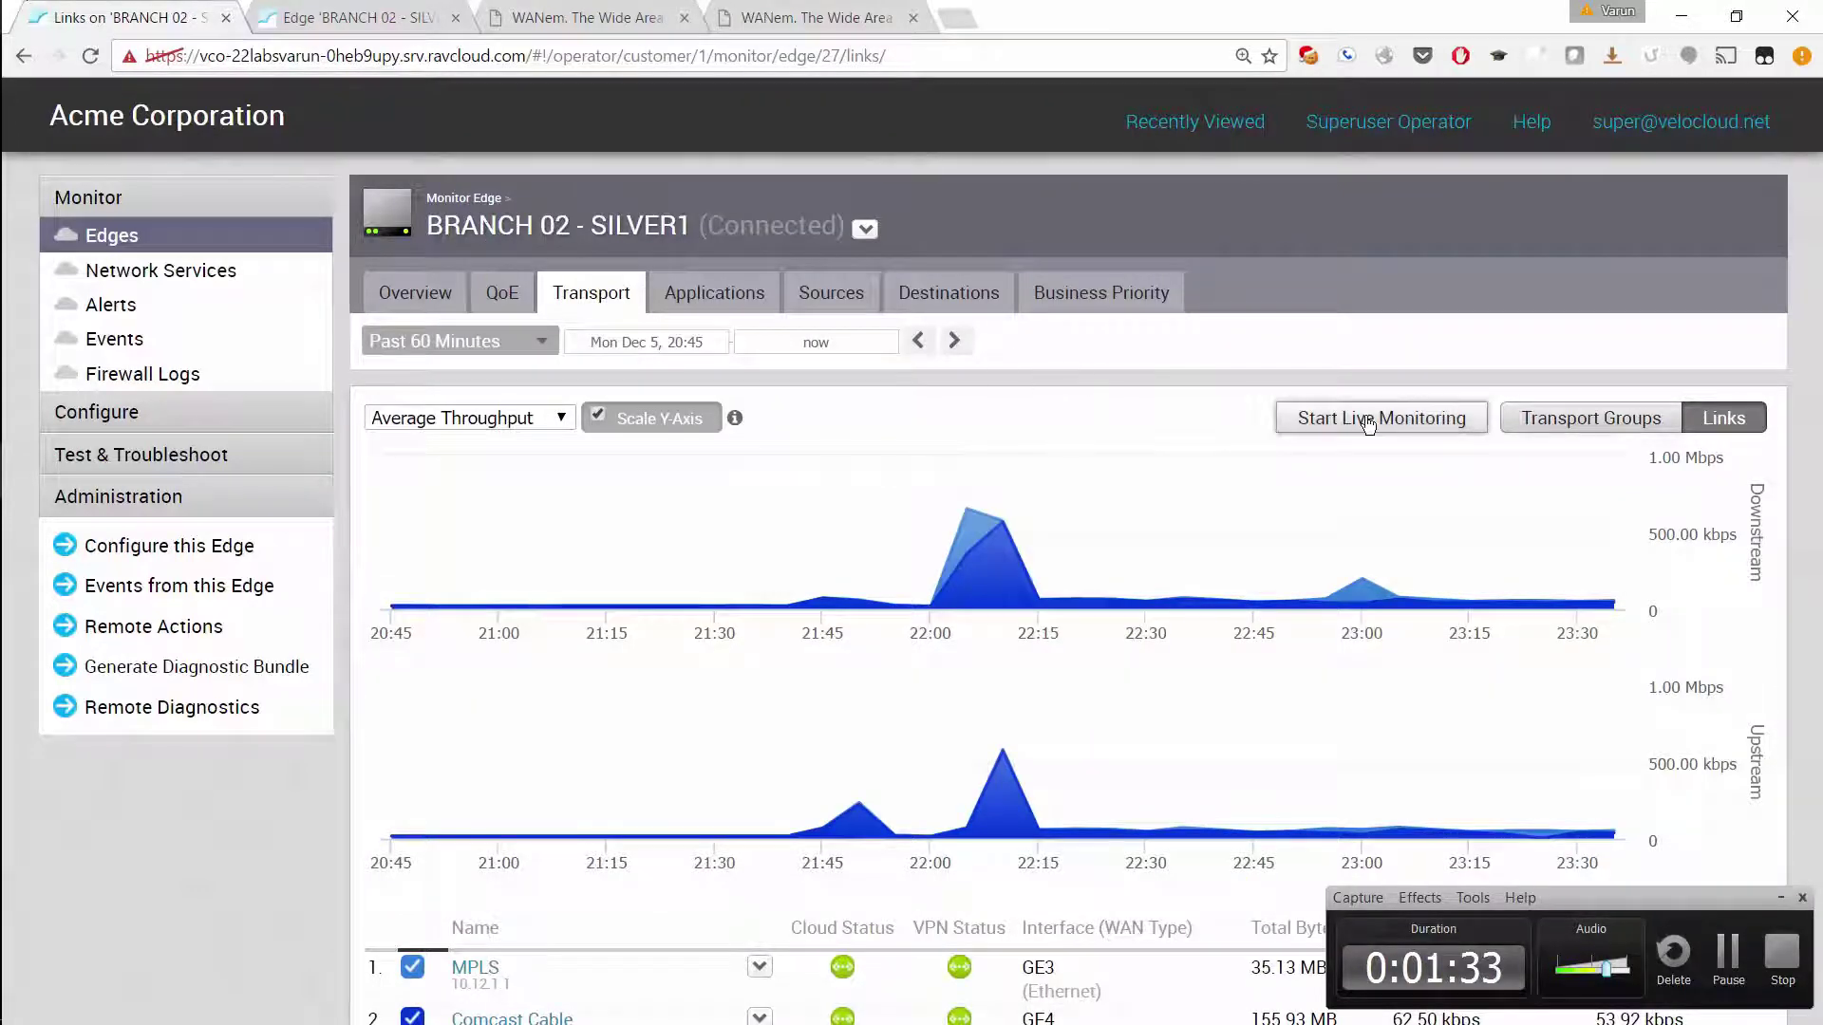
{"action": "left_click", "coordinate": [1356, 424]}
{"action": "scroll", "coordinate": [1672, 872], "scroll_direction": "down", "scroll_amount": 3}
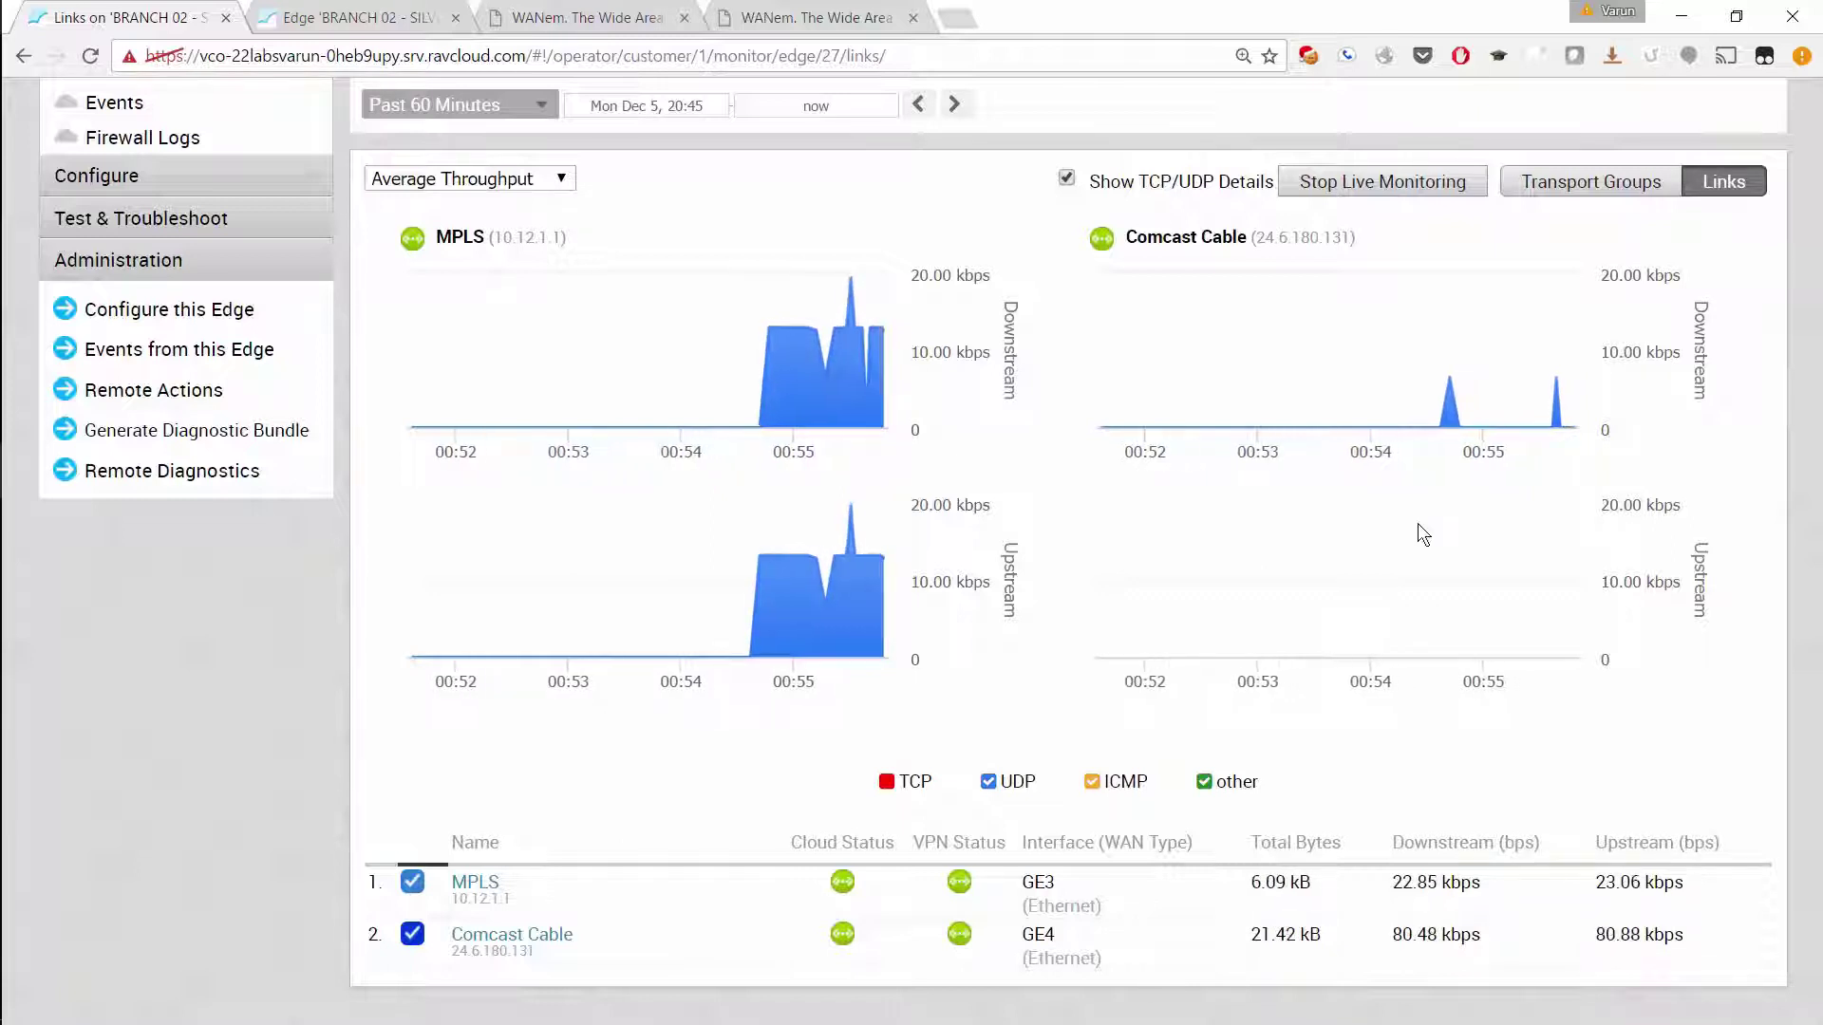
Apply 3% packet loss to interface eth2 on the MPLS emulator.
{"action": "left_click", "coordinate": [817, 17]}
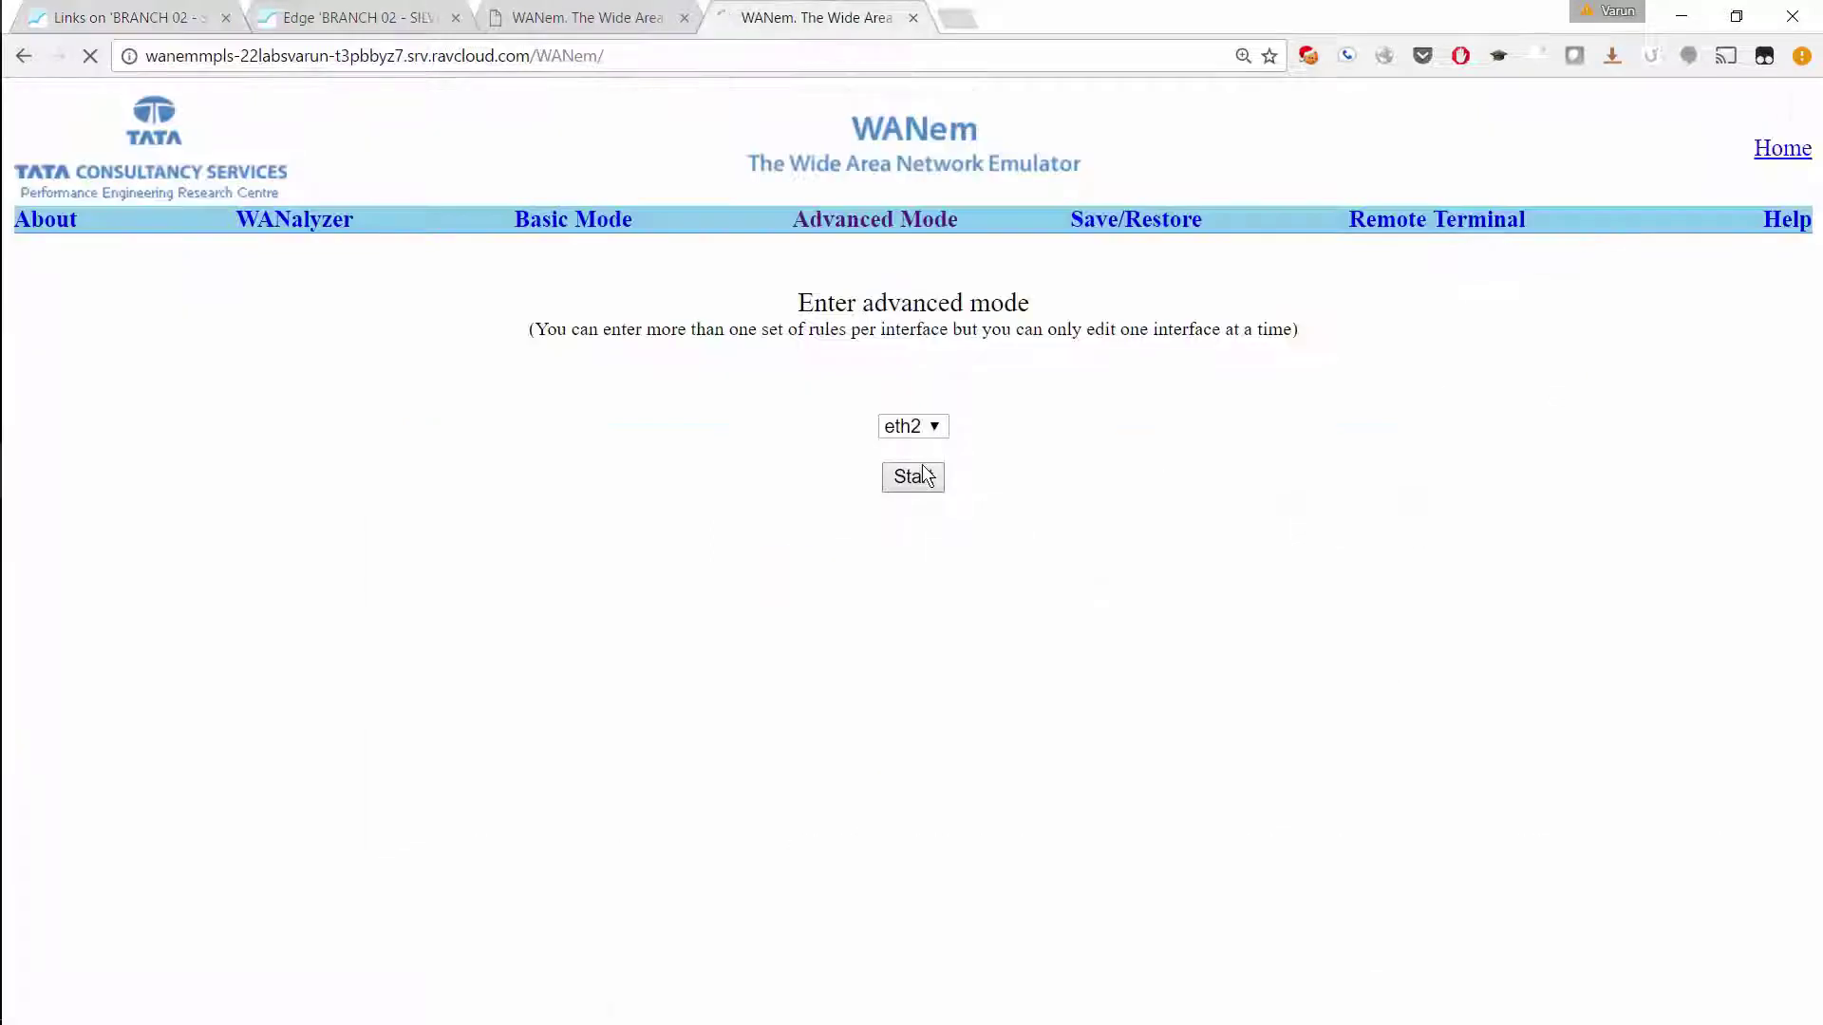
{"action": "left_click", "coordinate": [913, 478]}
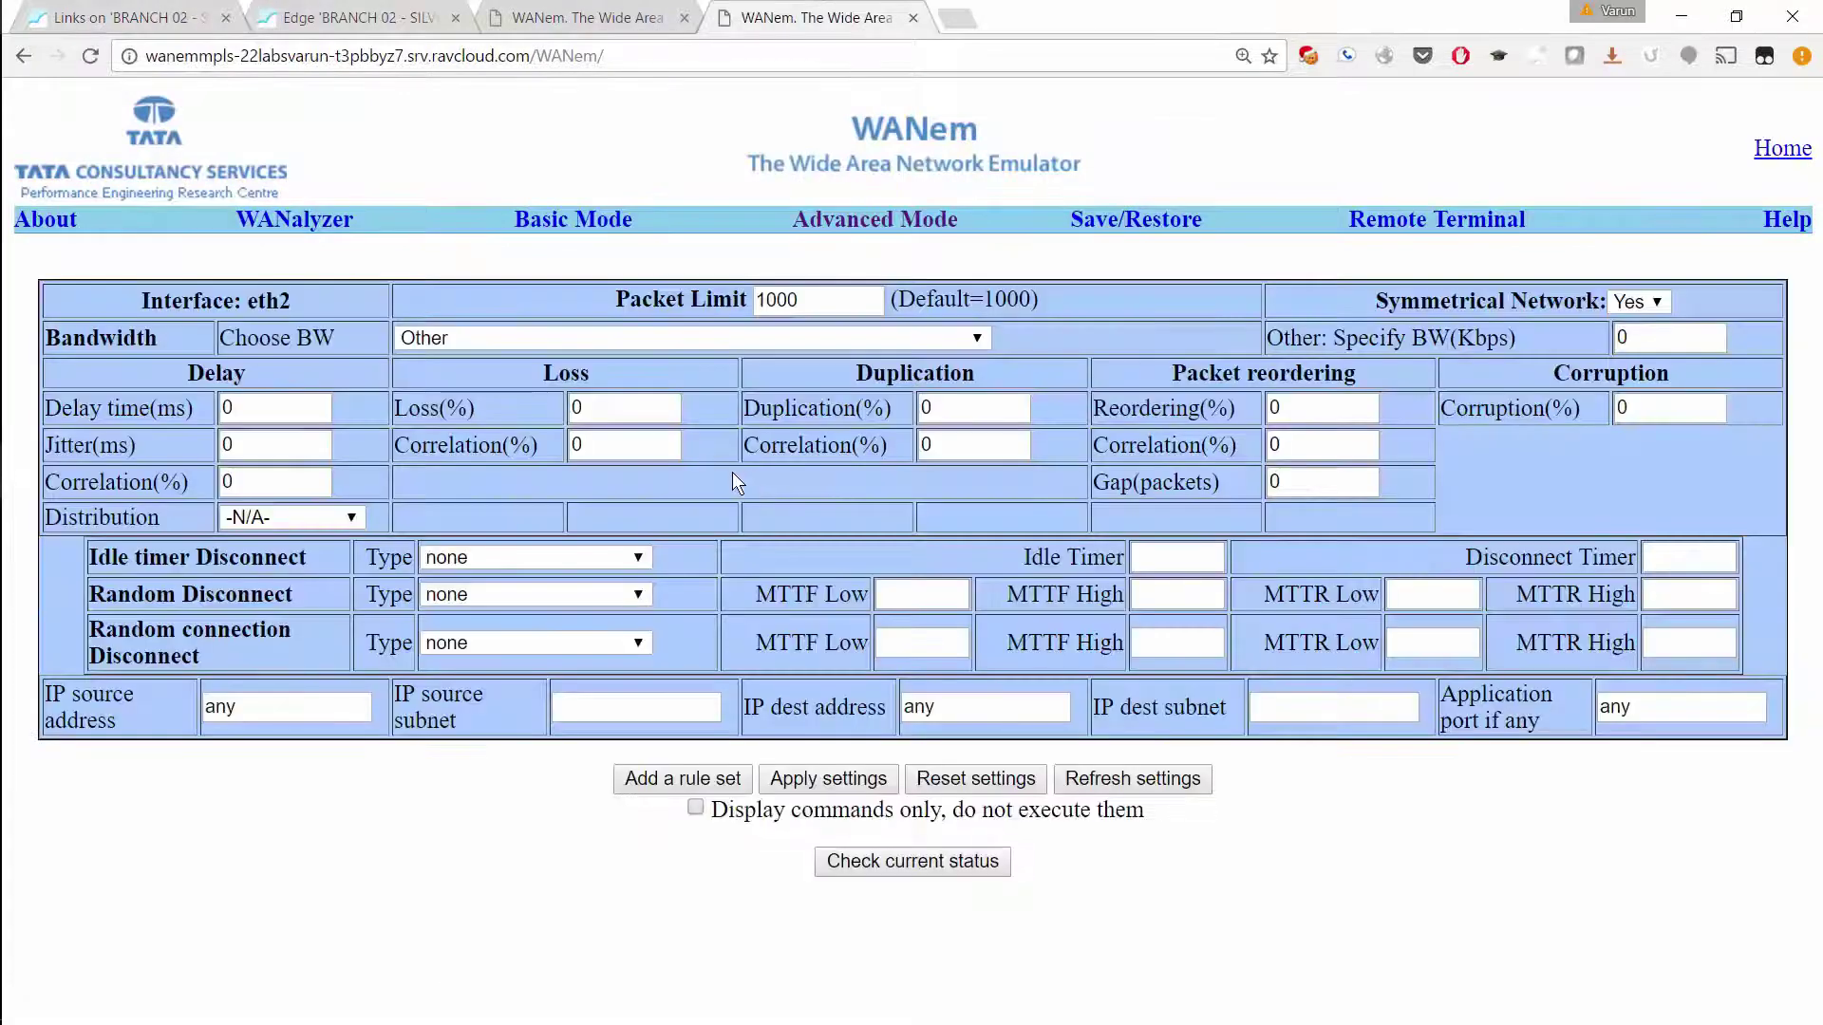
{"action": "double_click", "coordinate": [590, 409]}
{"action": "type", "text": "3"}
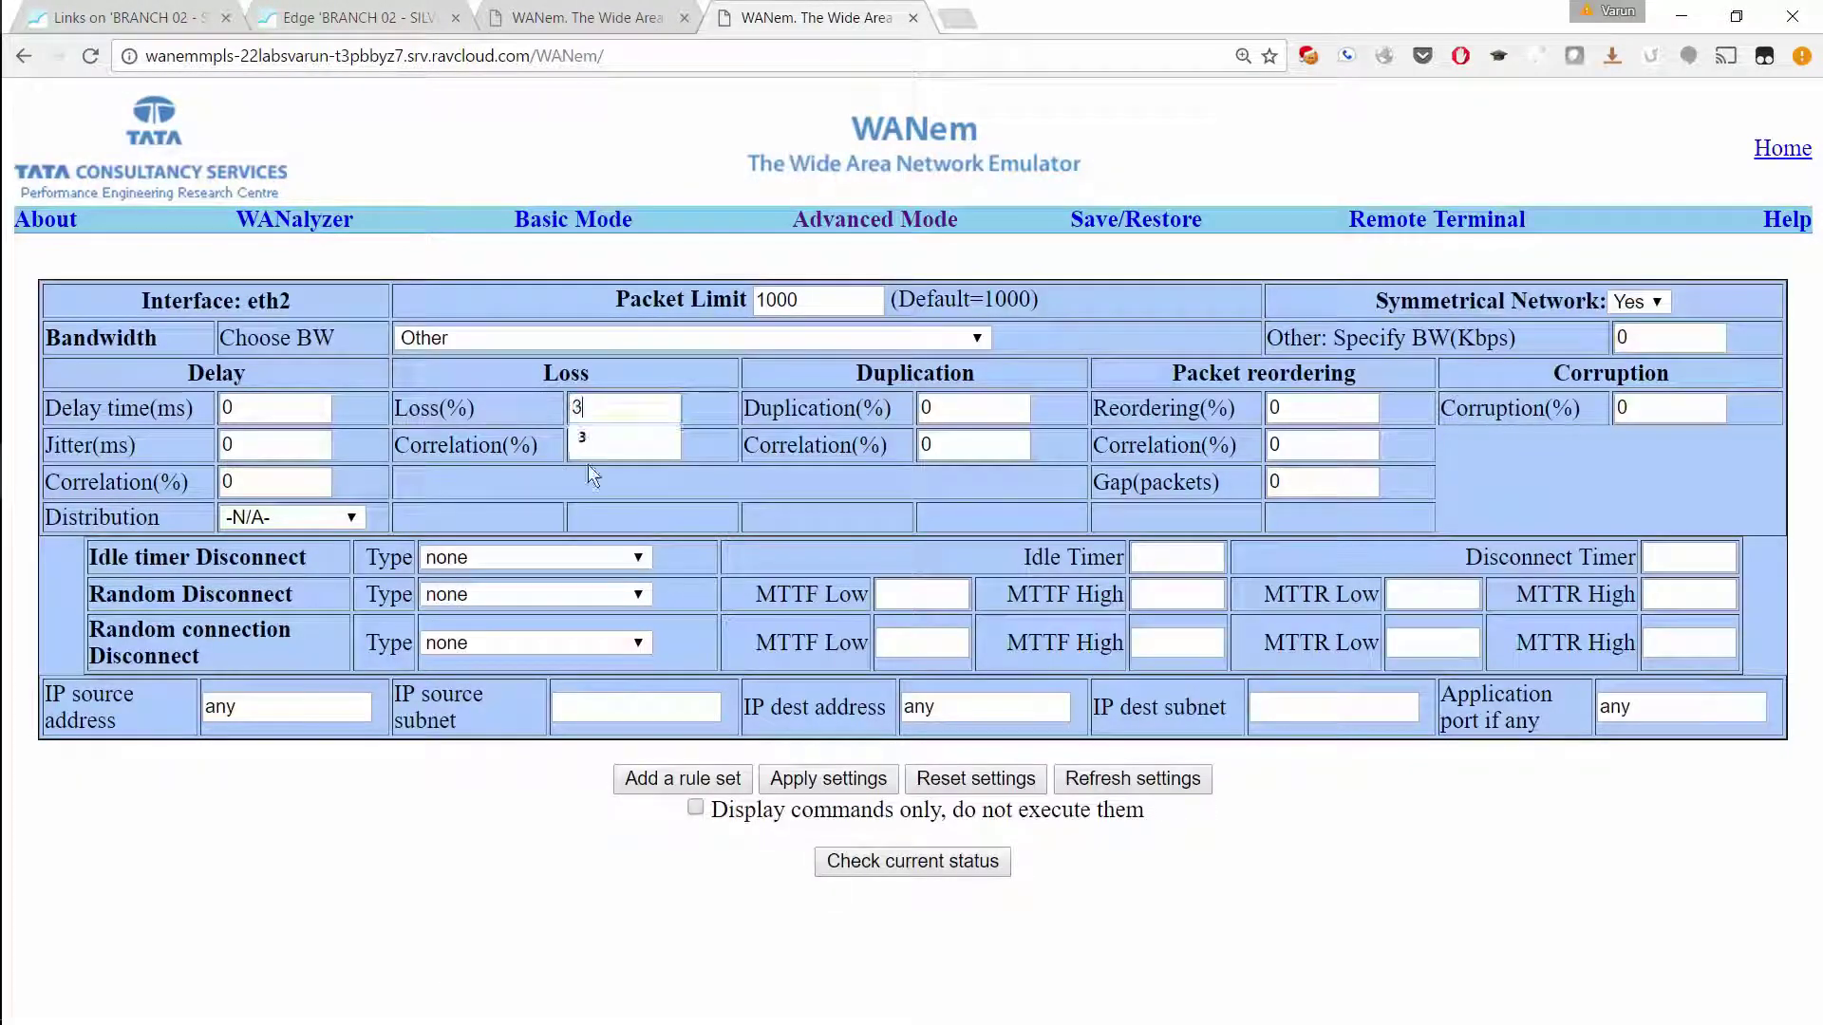
{"action": "left_click", "coordinate": [868, 788]}
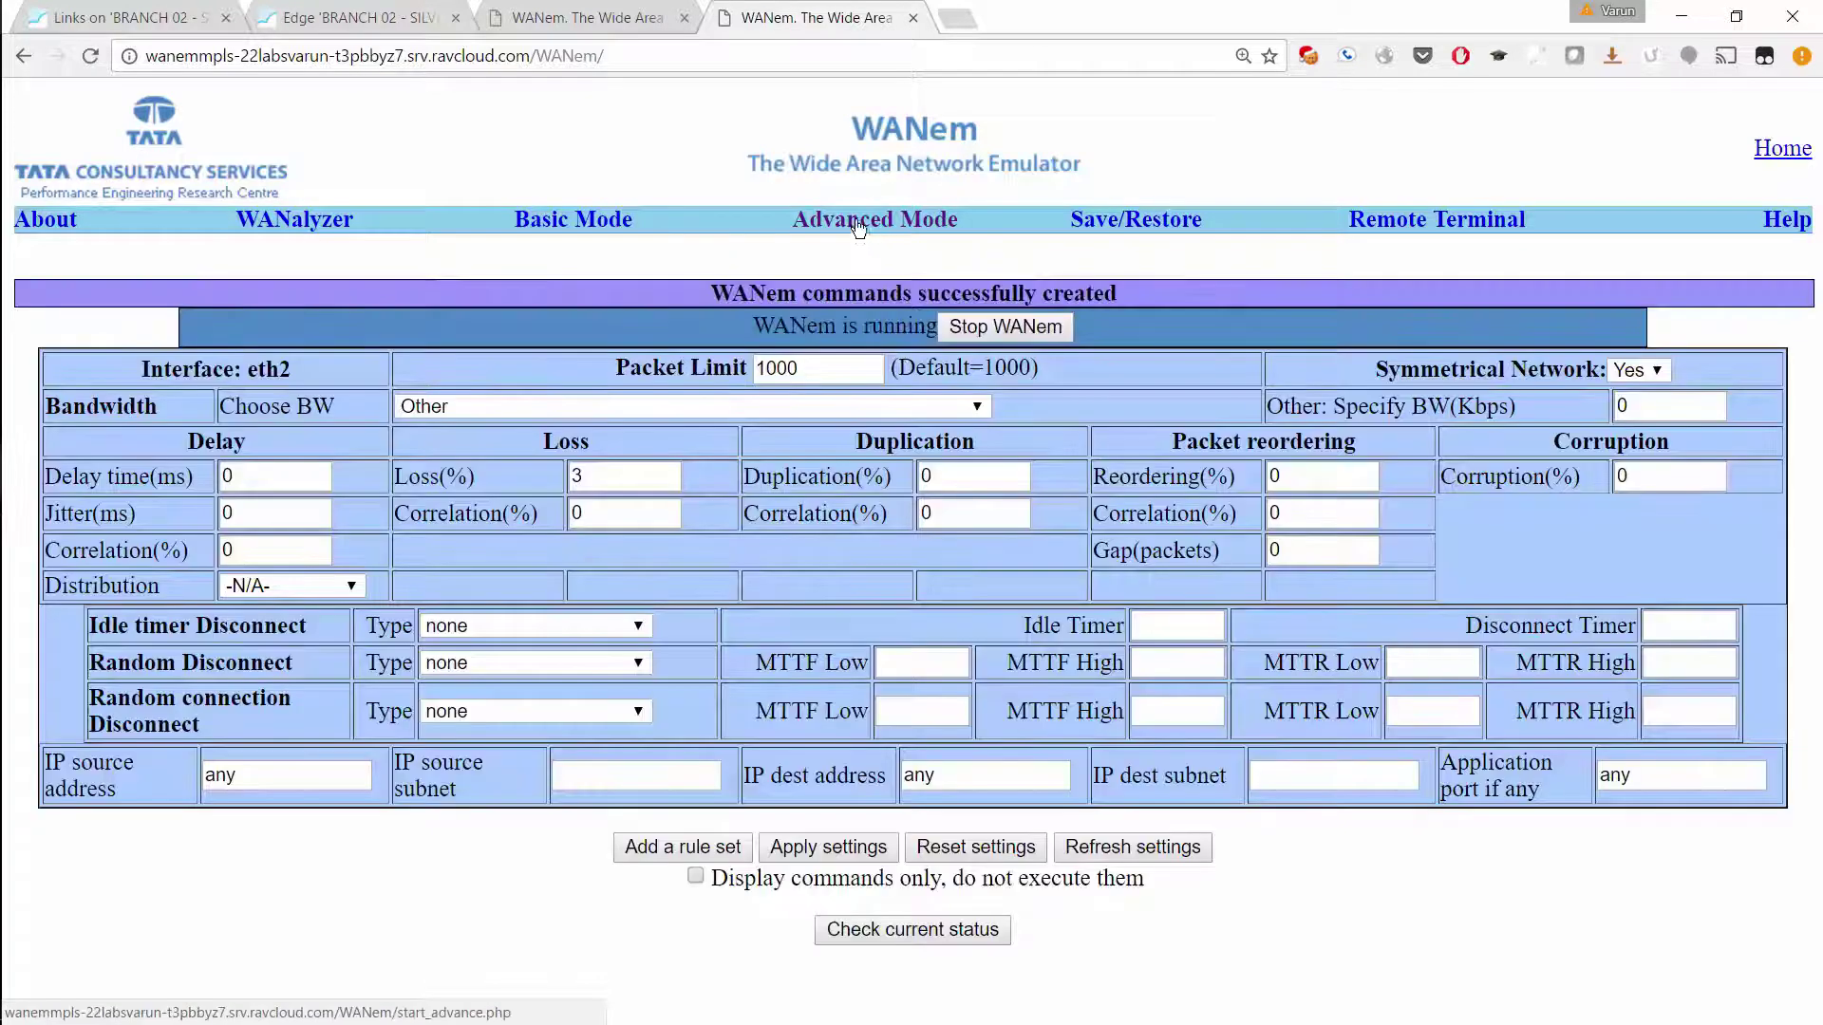
Apply the same 3% packet loss to interface eth1.
{"action": "left_click", "coordinate": [872, 222]}
{"action": "left_click", "coordinate": [914, 426]}
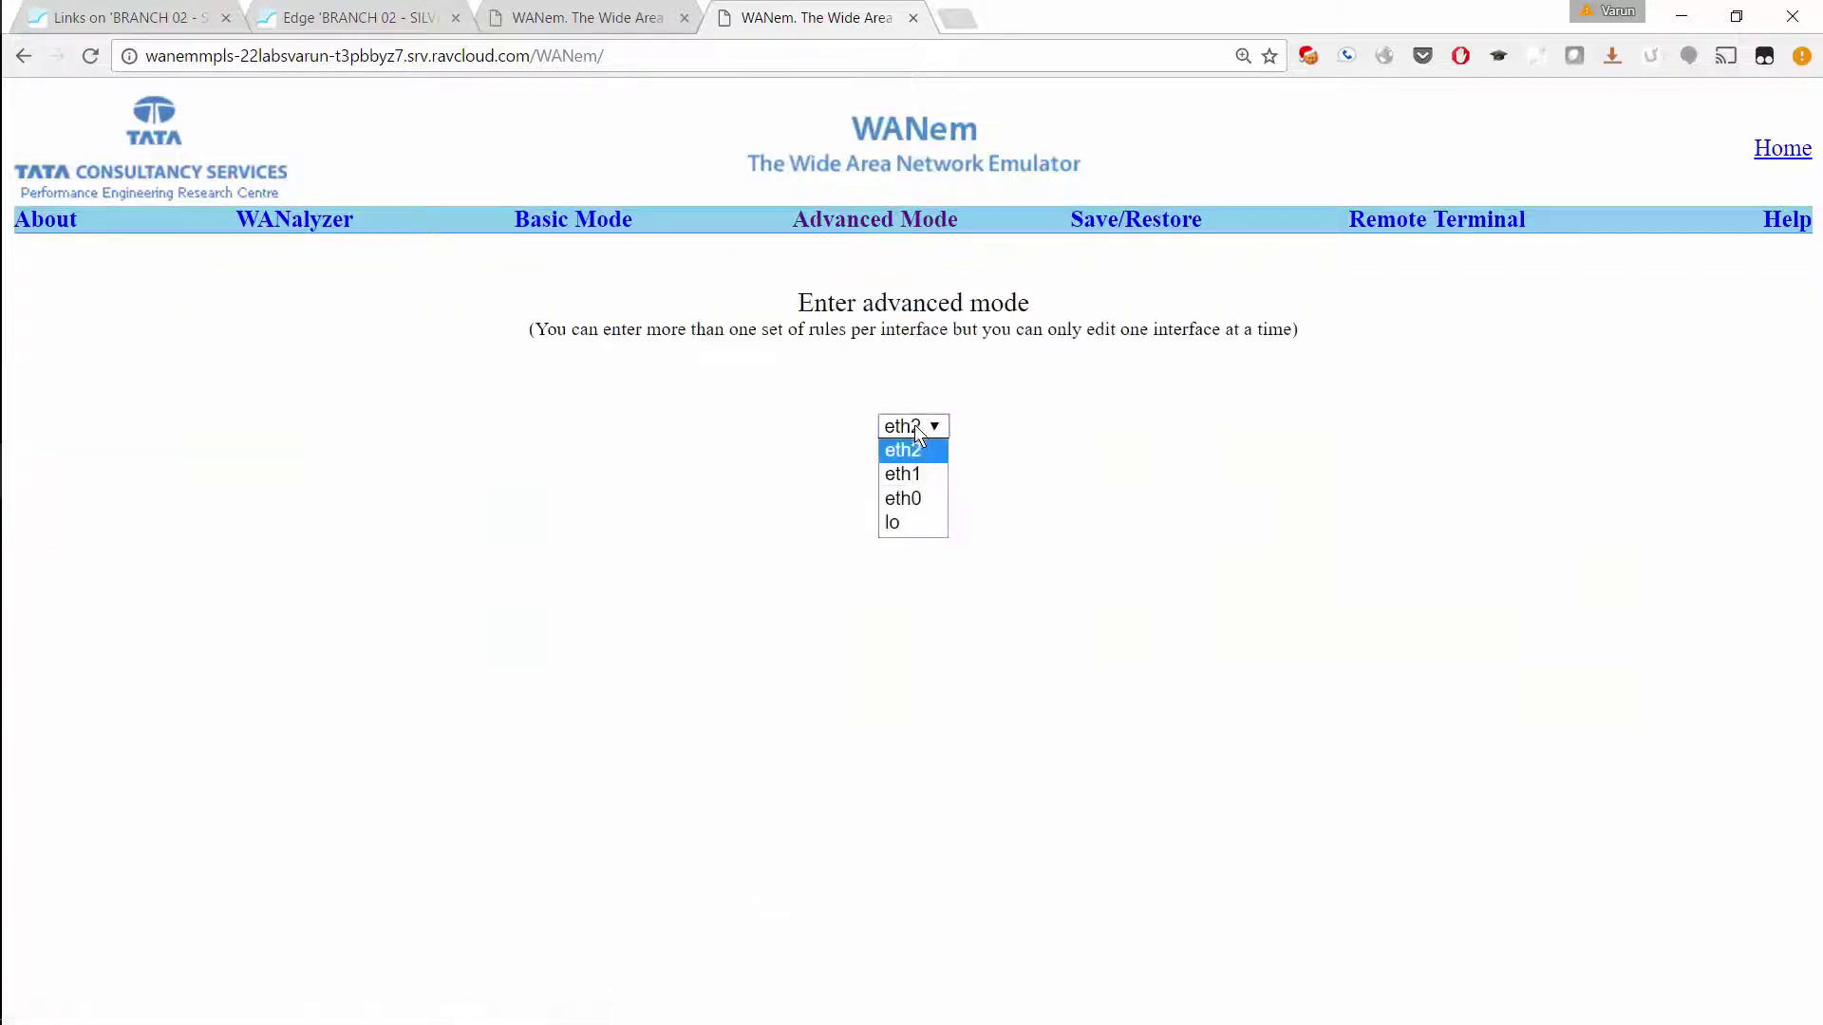
{"action": "left_click", "coordinate": [914, 485]}
{"action": "left_click", "coordinate": [914, 486]}
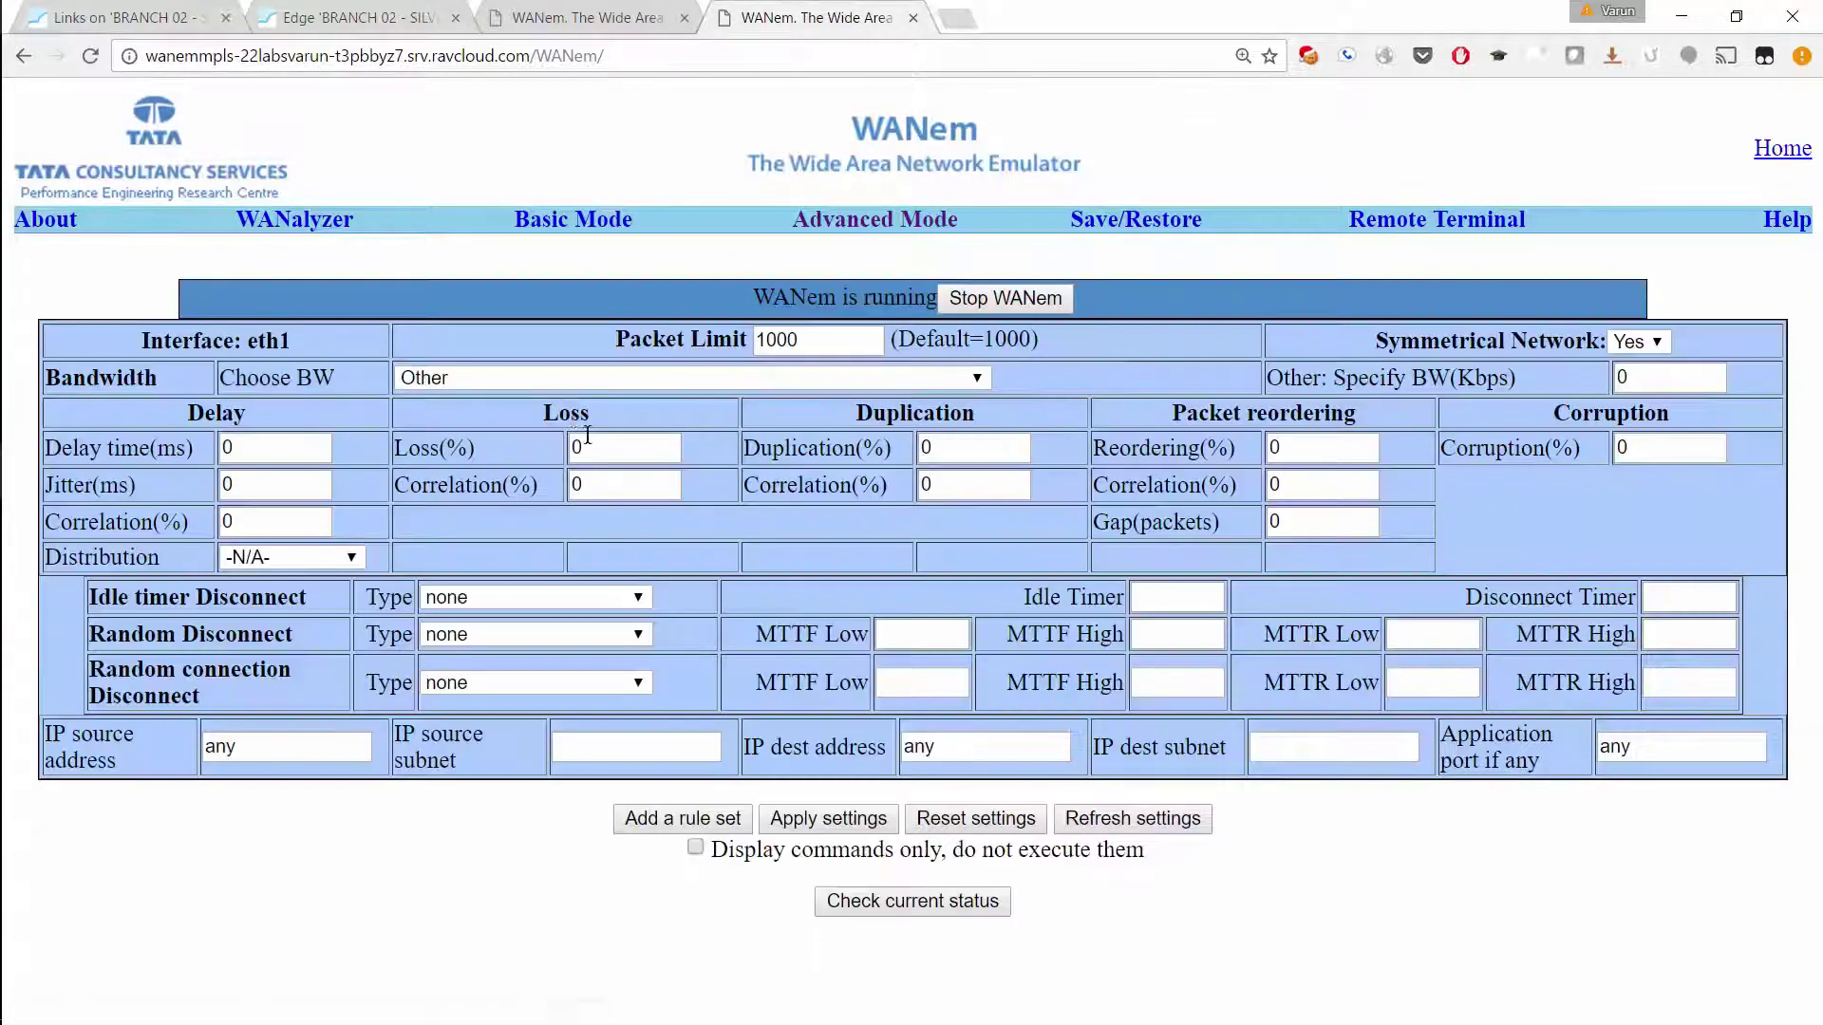
{"action": "double_click", "coordinate": [587, 437]}
{"action": "type", "text": "3"}
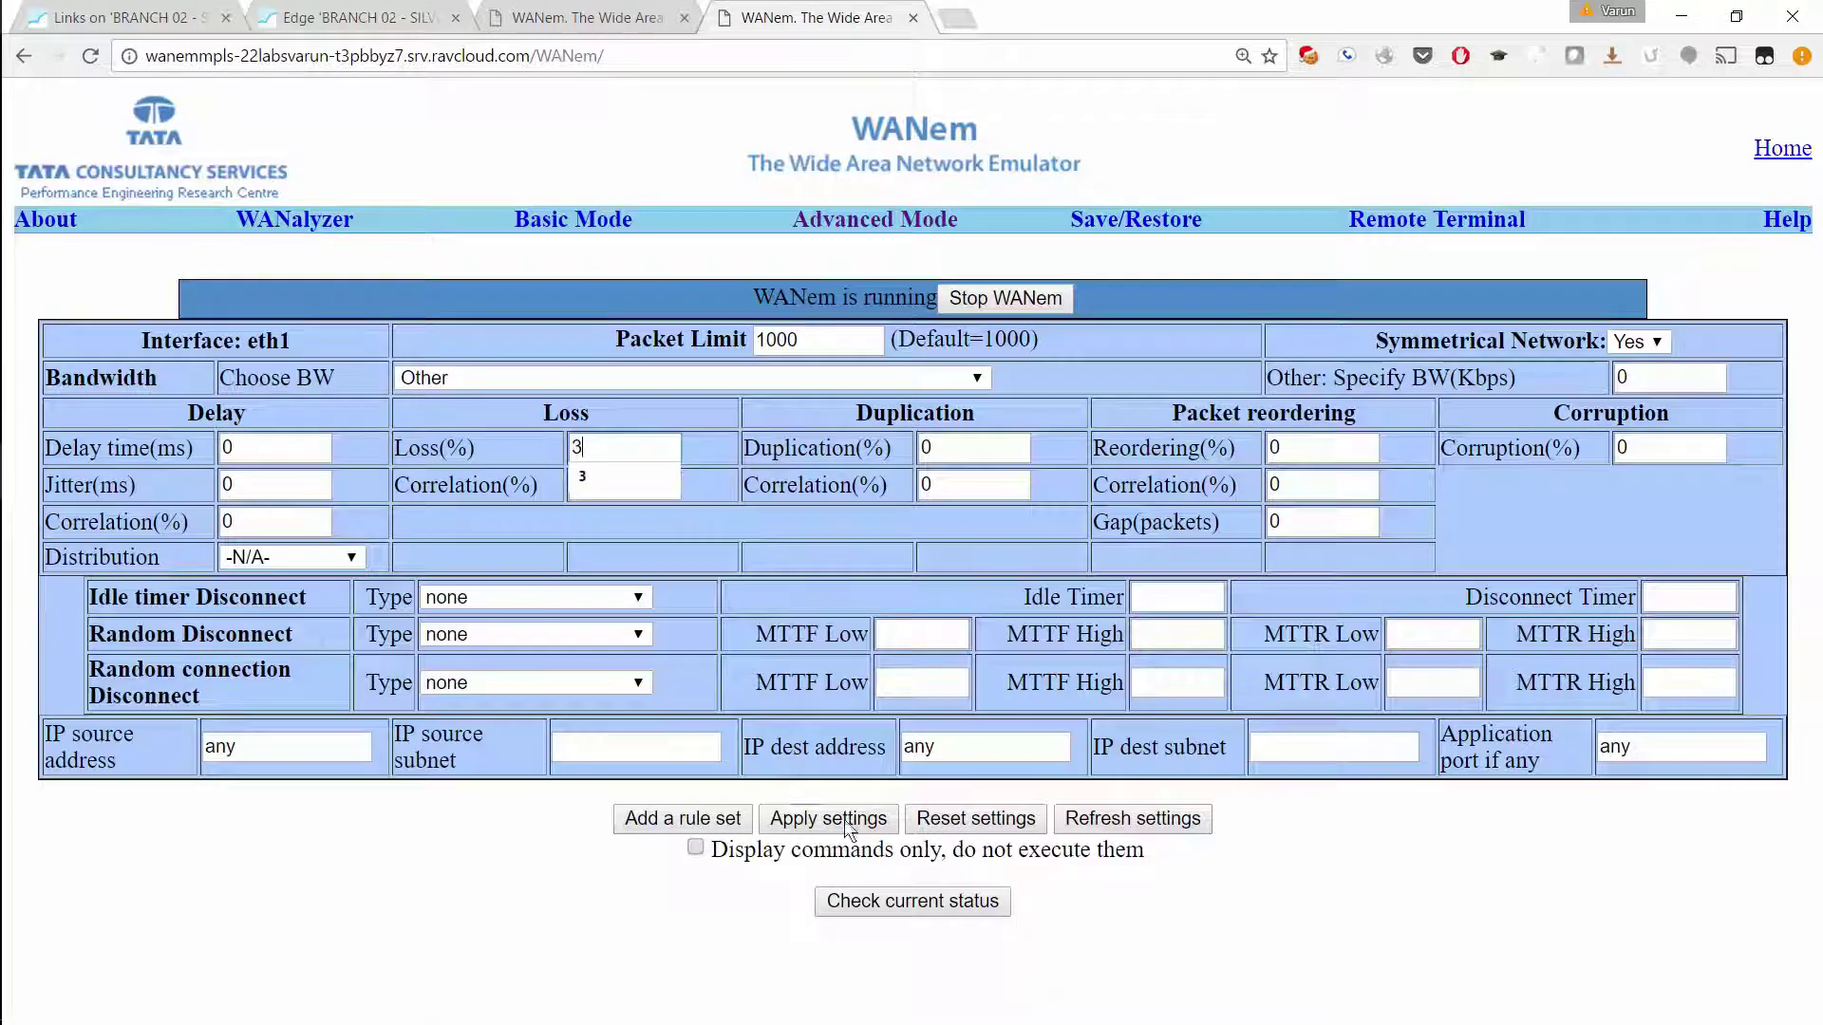
{"action": "left_click", "coordinate": [845, 818]}
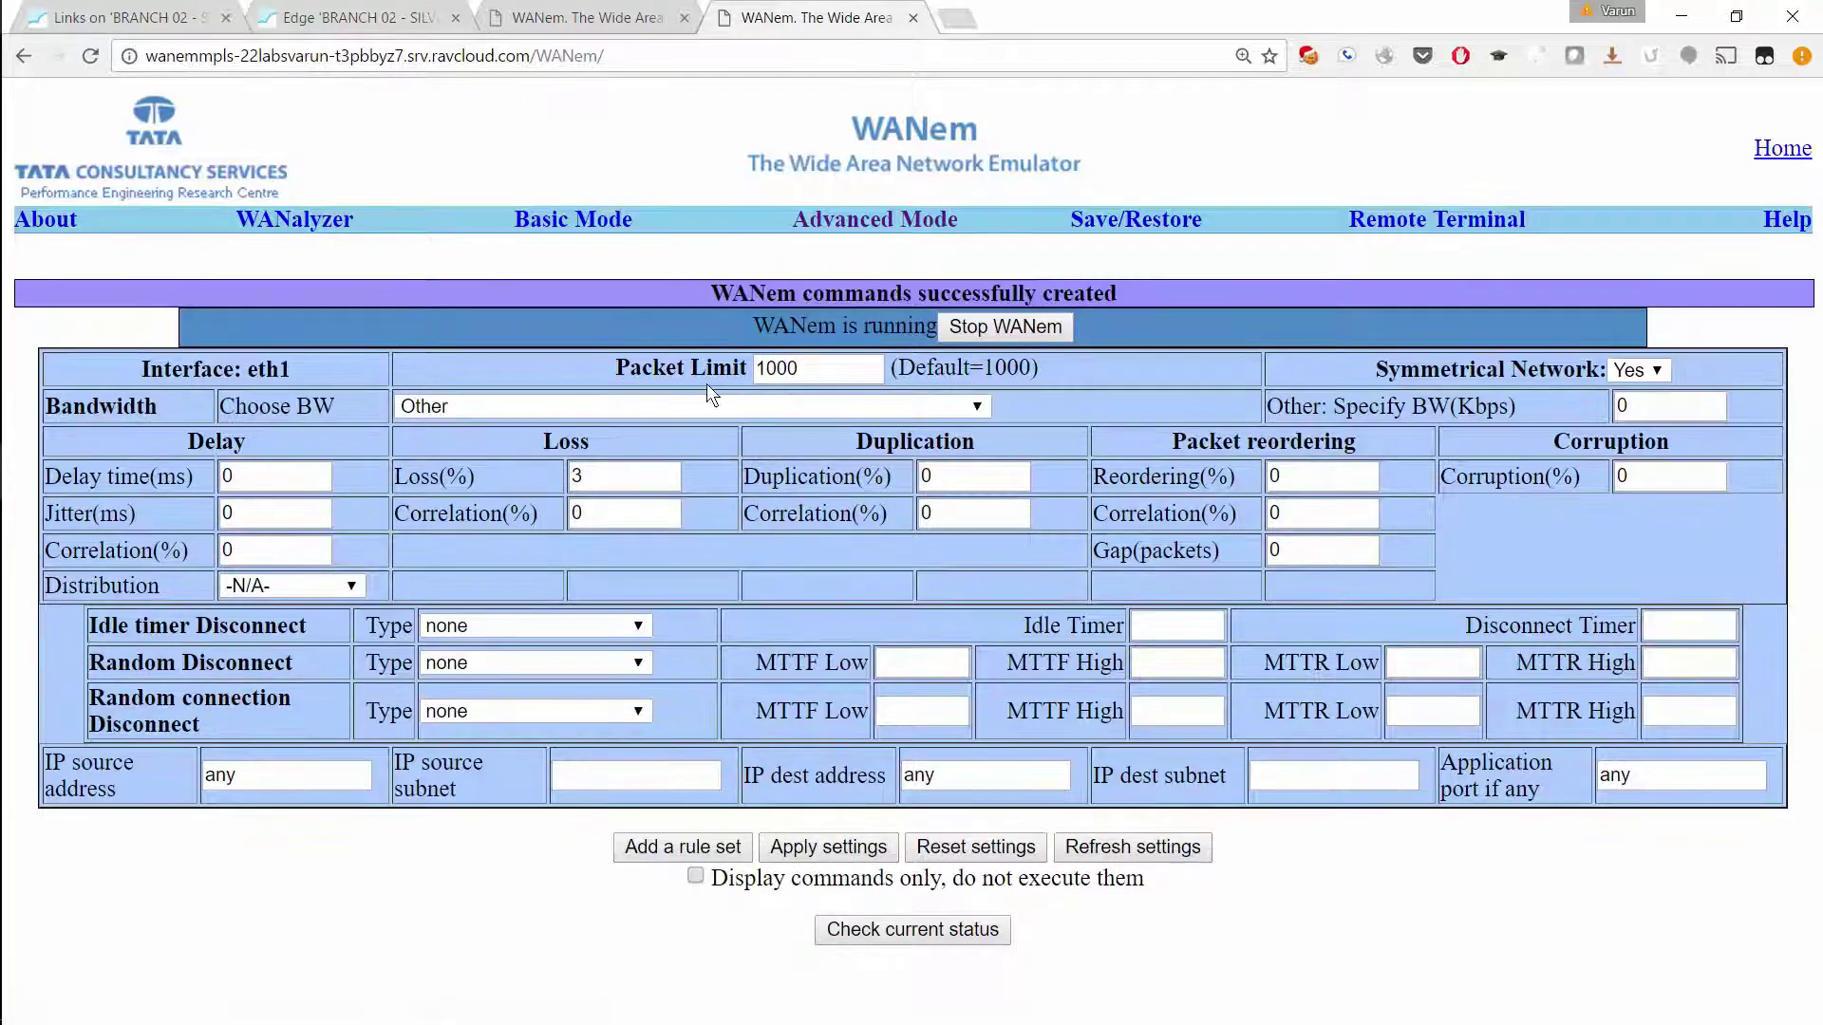
Return to the live link charts to watch traffic shift from MPLS to Comcast Cable.
{"action": "left_click", "coordinate": [159, 15]}
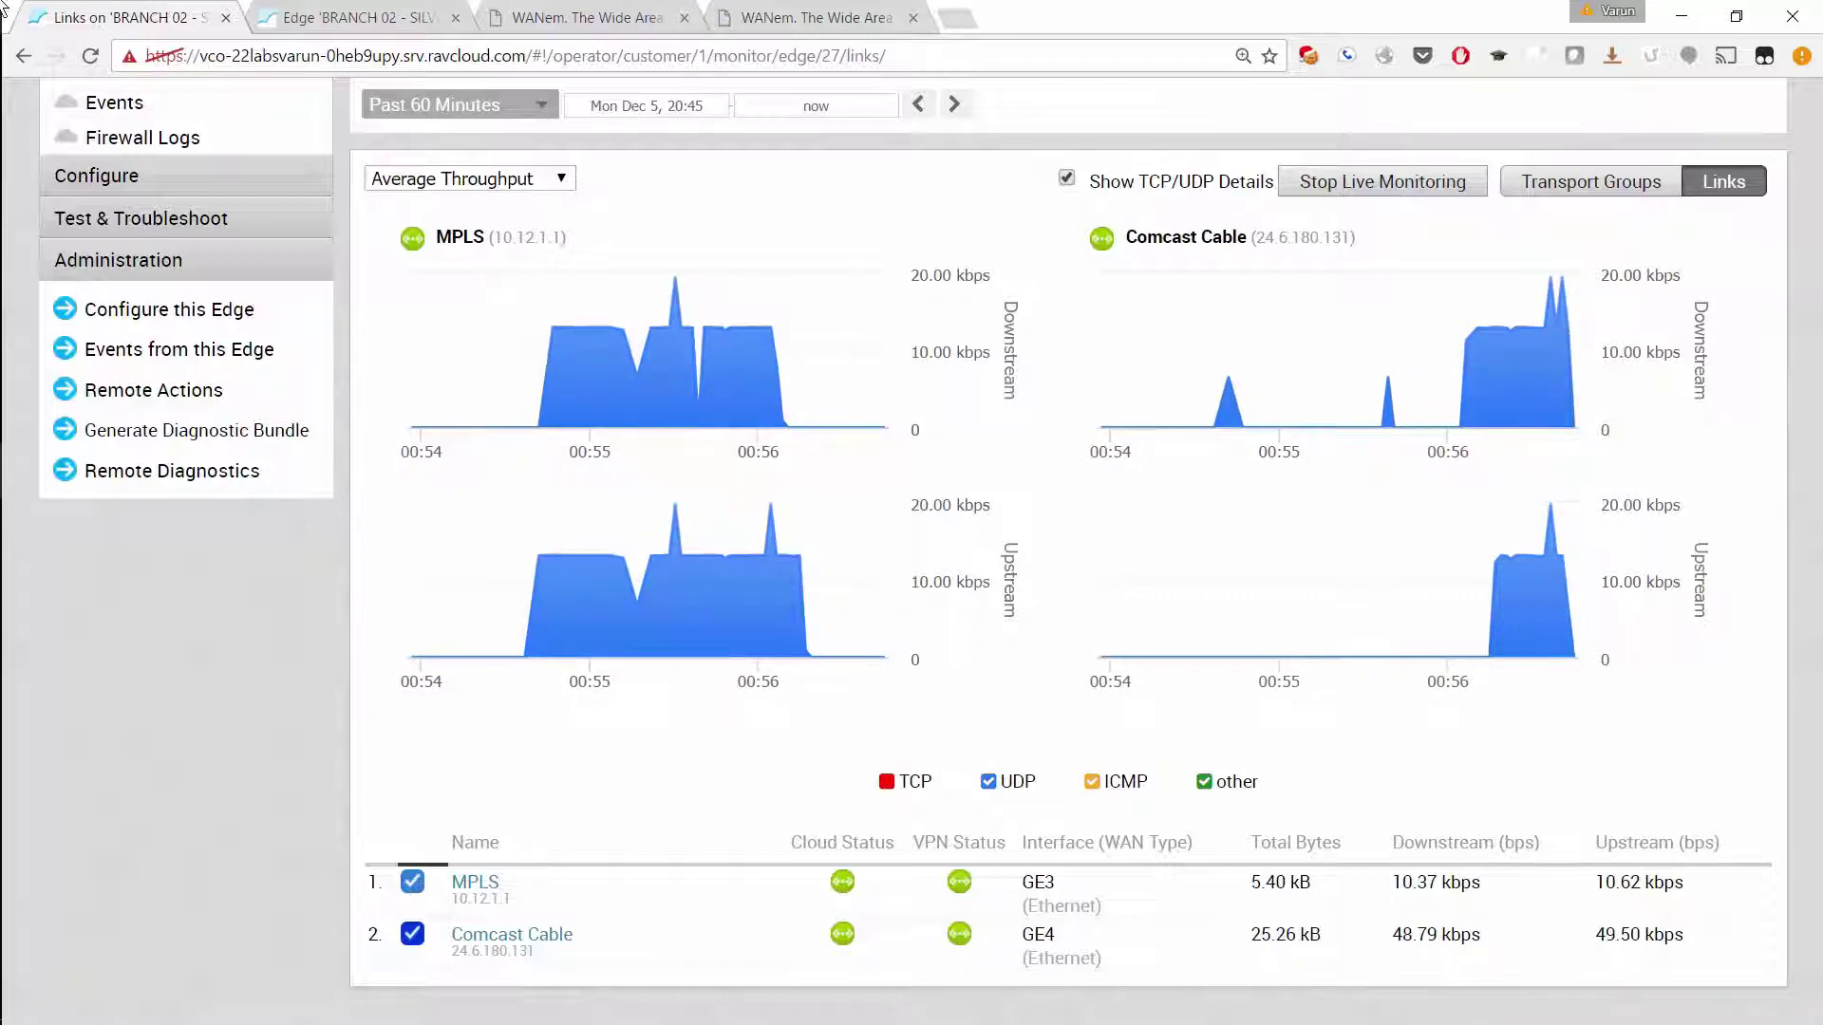
Apply 3% packet loss to interface eth2 on the internet-link emulator.
{"action": "left_click", "coordinate": [576, 16]}
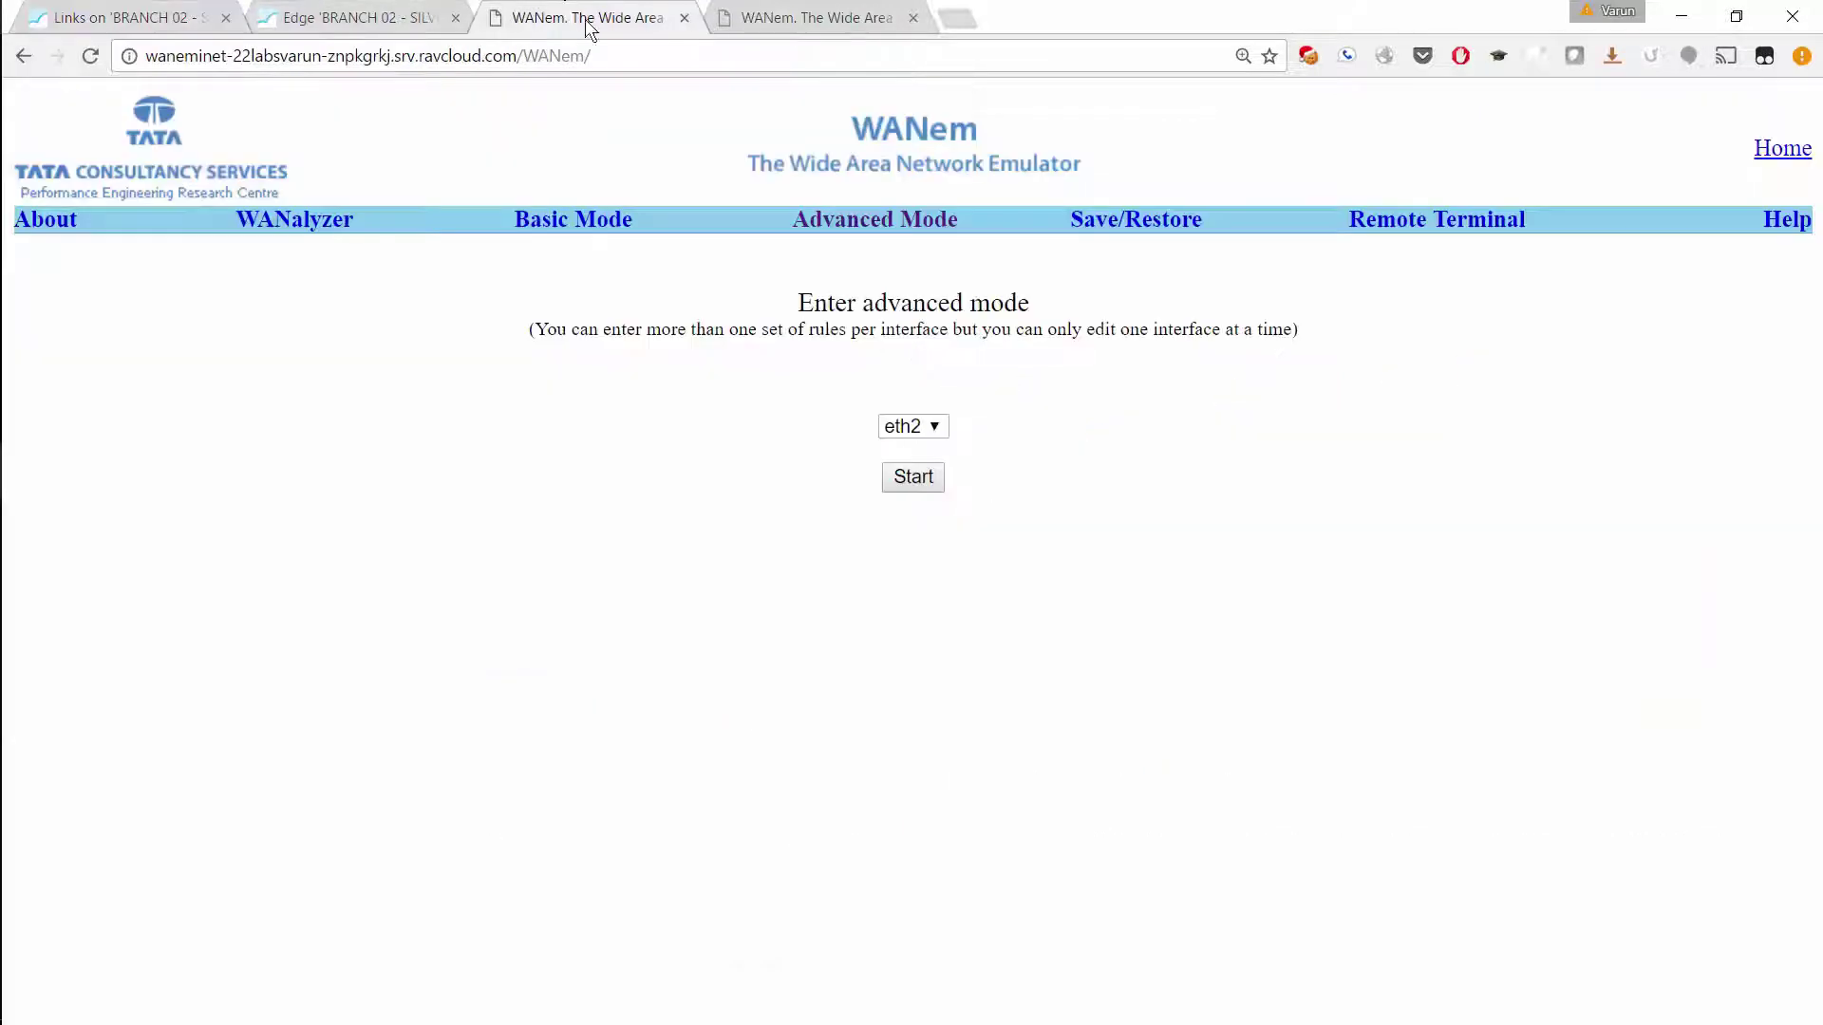
{"action": "left_click", "coordinate": [913, 478]}
{"action": "left_click", "coordinate": [617, 408]}
{"action": "key", "text": "BackSpace"}
{"action": "type", "text": "3"}
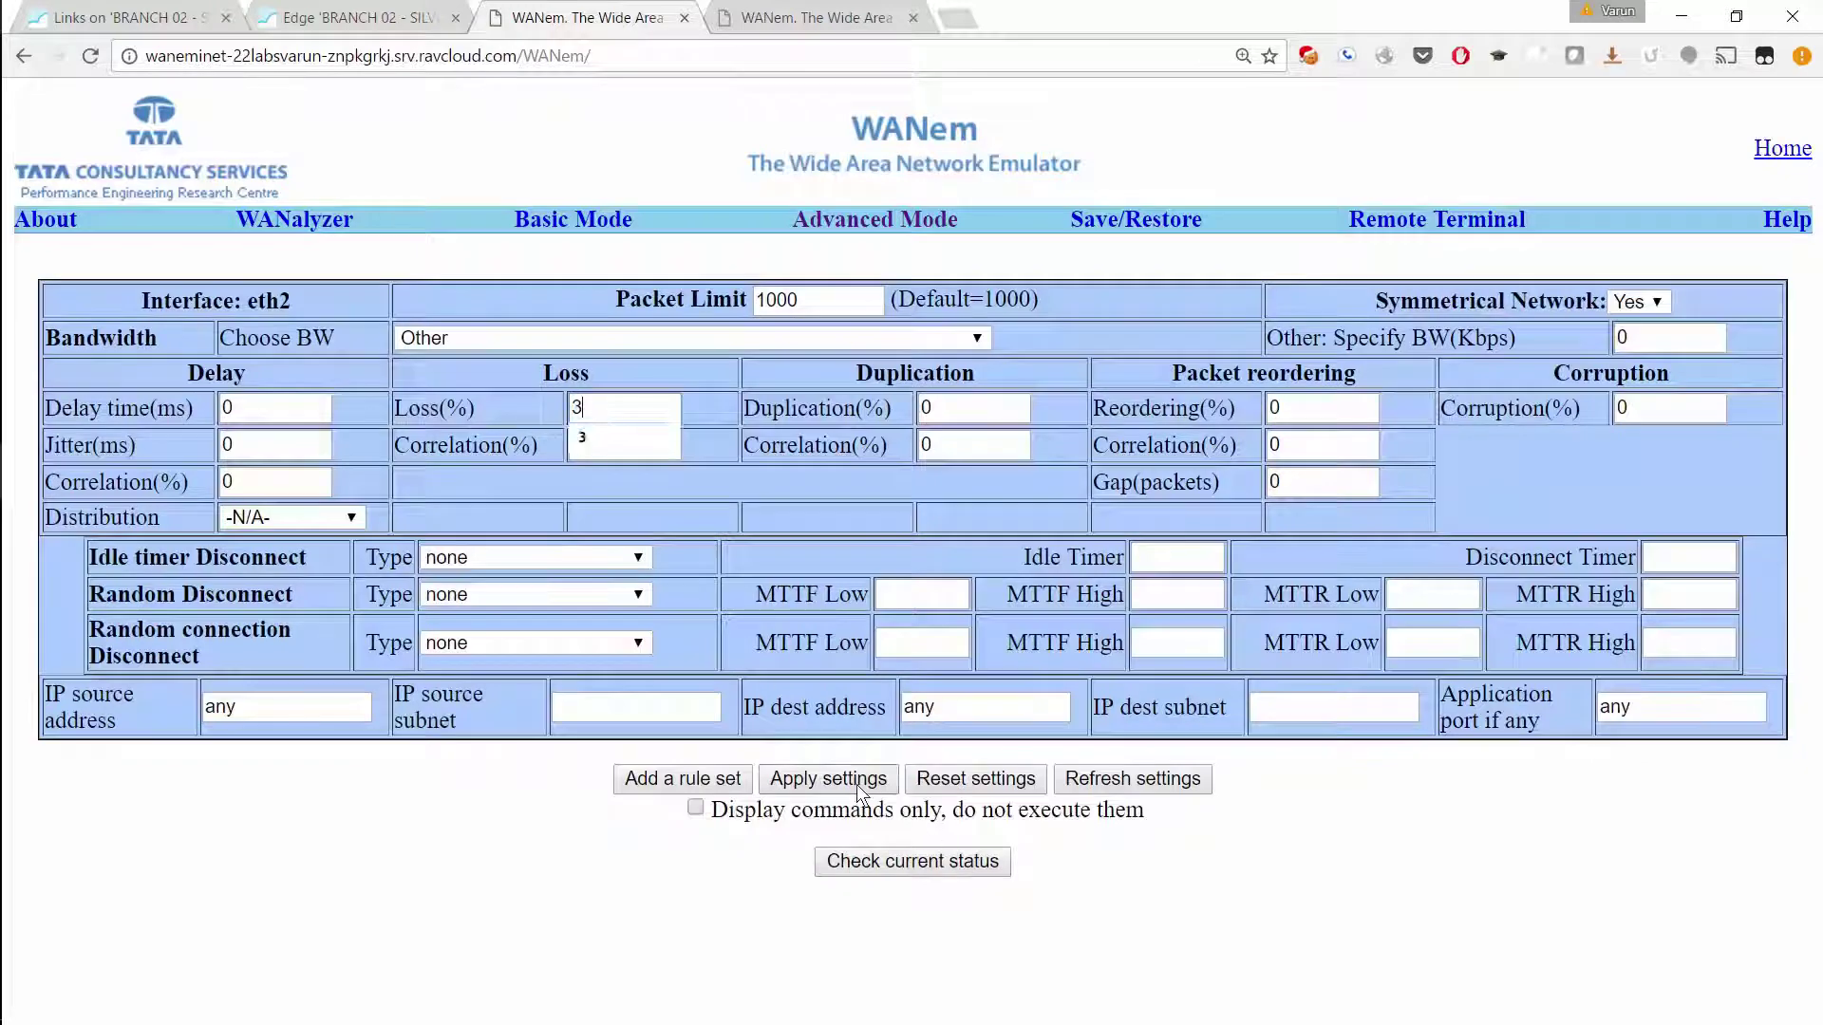
{"action": "left_click", "coordinate": [850, 782]}
Apply 3% packet loss to eth1 too and return to the live link charts.
{"action": "left_click", "coordinate": [842, 228]}
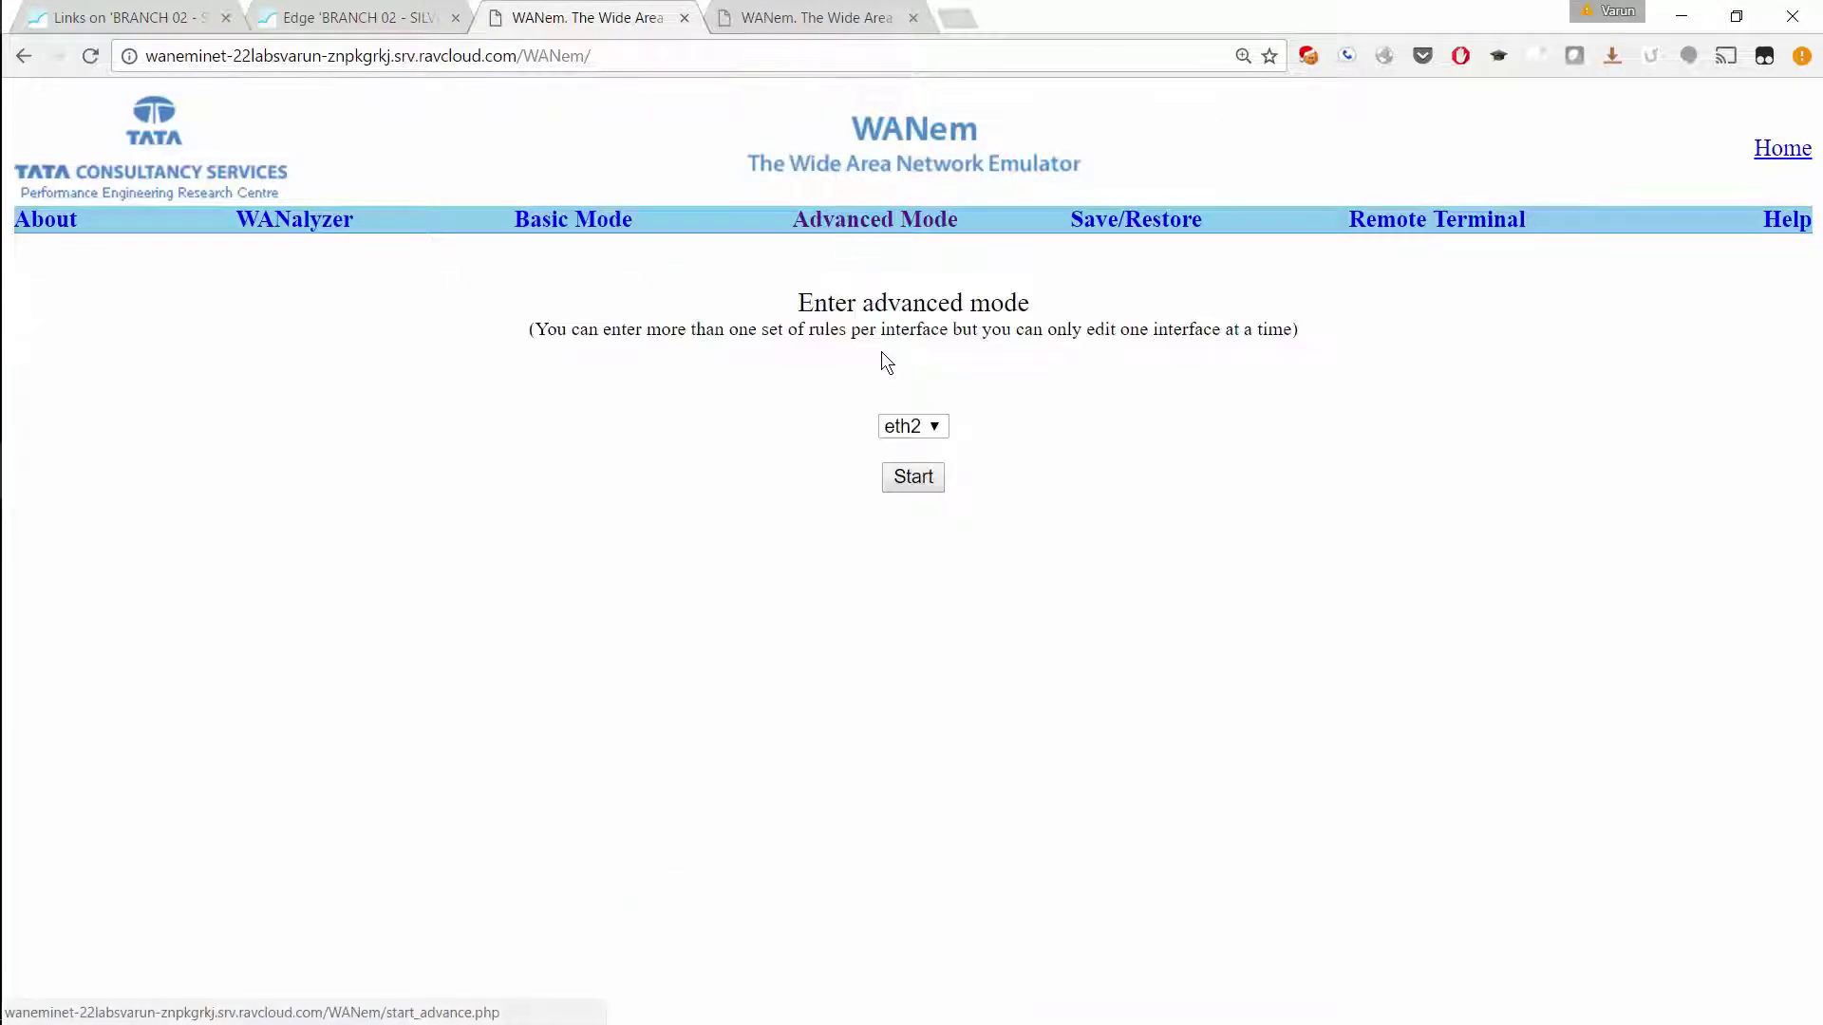
{"action": "left_click", "coordinate": [912, 426]}
{"action": "left_click", "coordinate": [903, 476]}
{"action": "left_click", "coordinate": [913, 478]}
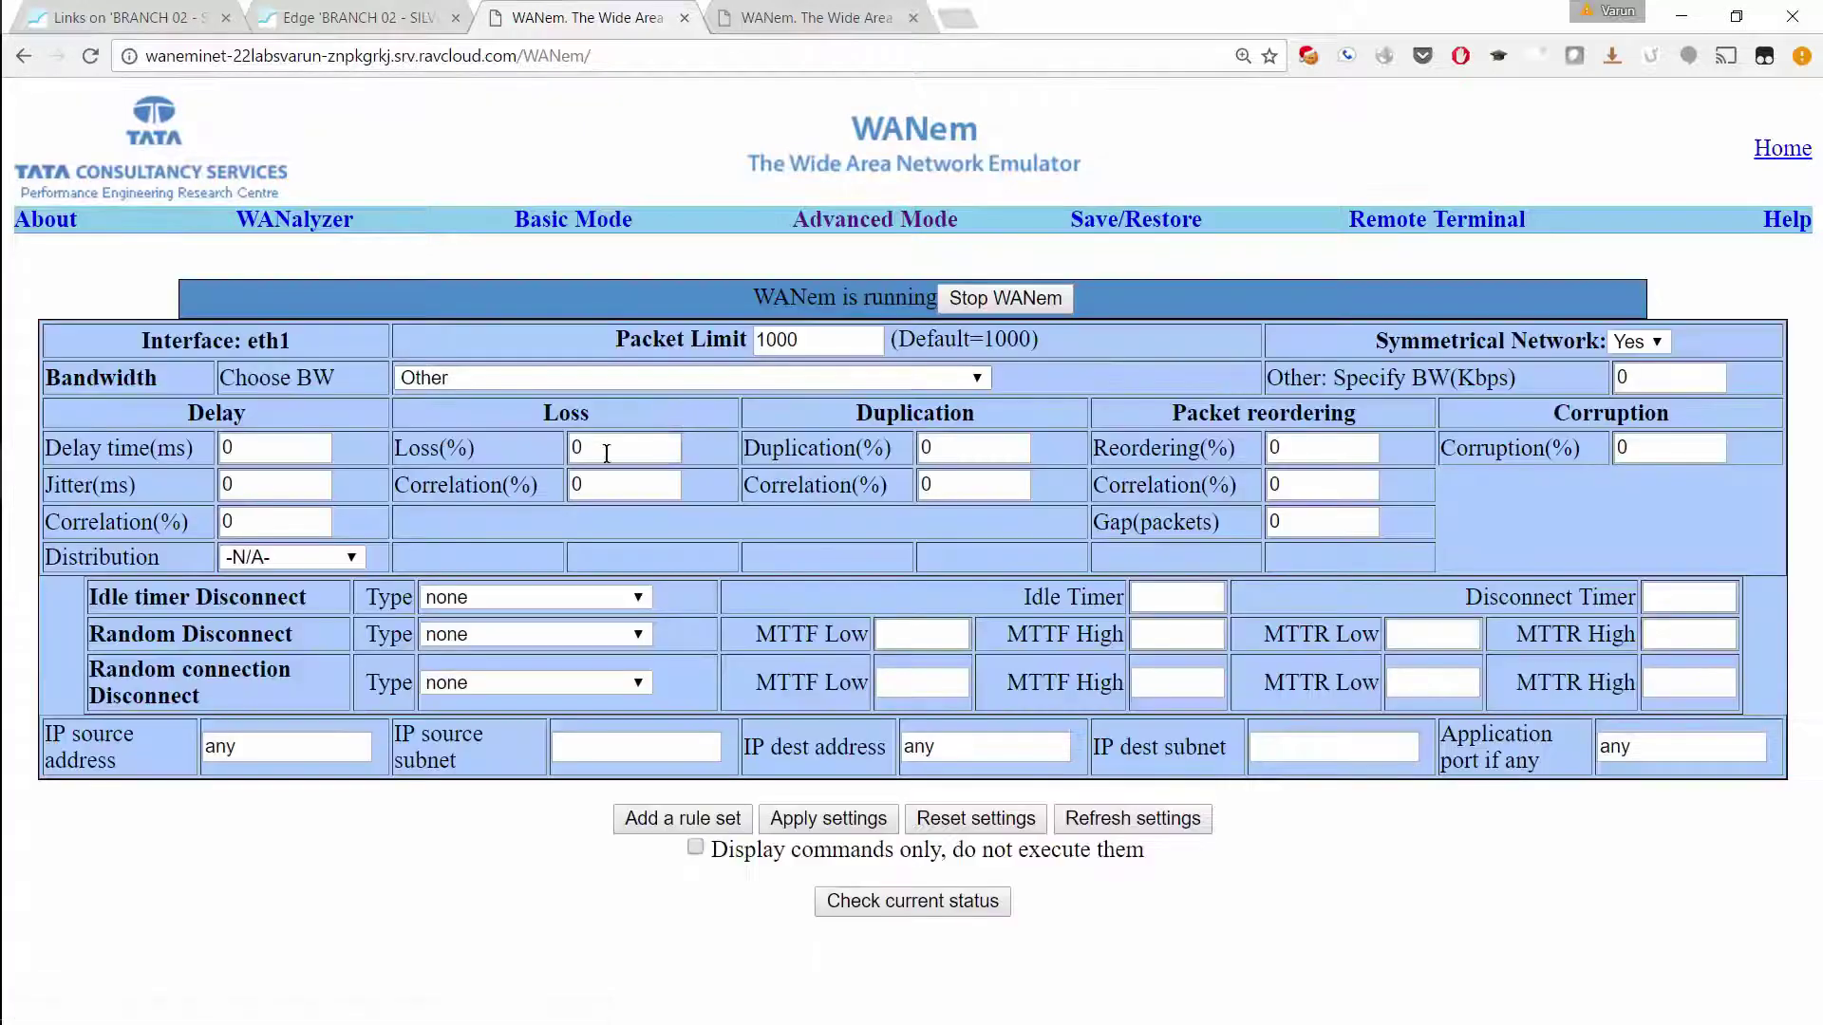
{"action": "left_click", "coordinate": [618, 448]}
{"action": "key", "text": "BackSpace"}
{"action": "type", "text": "3"}
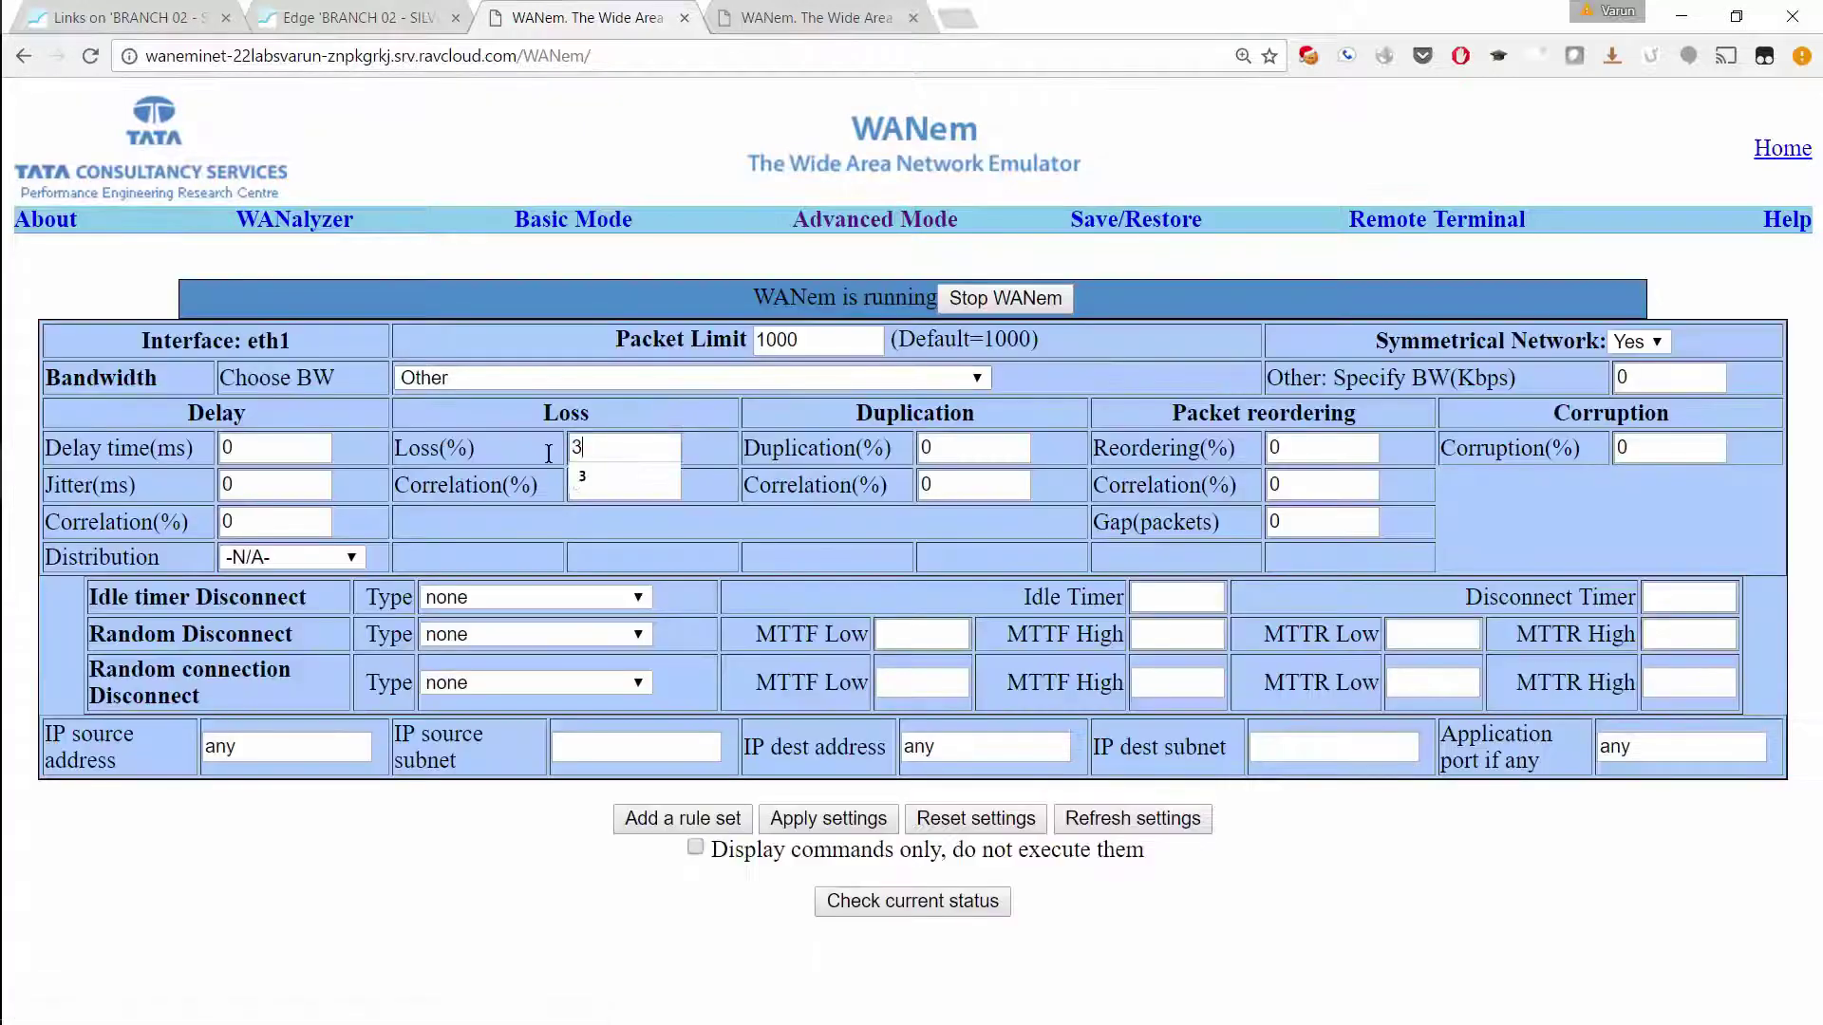
{"action": "left_click", "coordinate": [838, 820]}
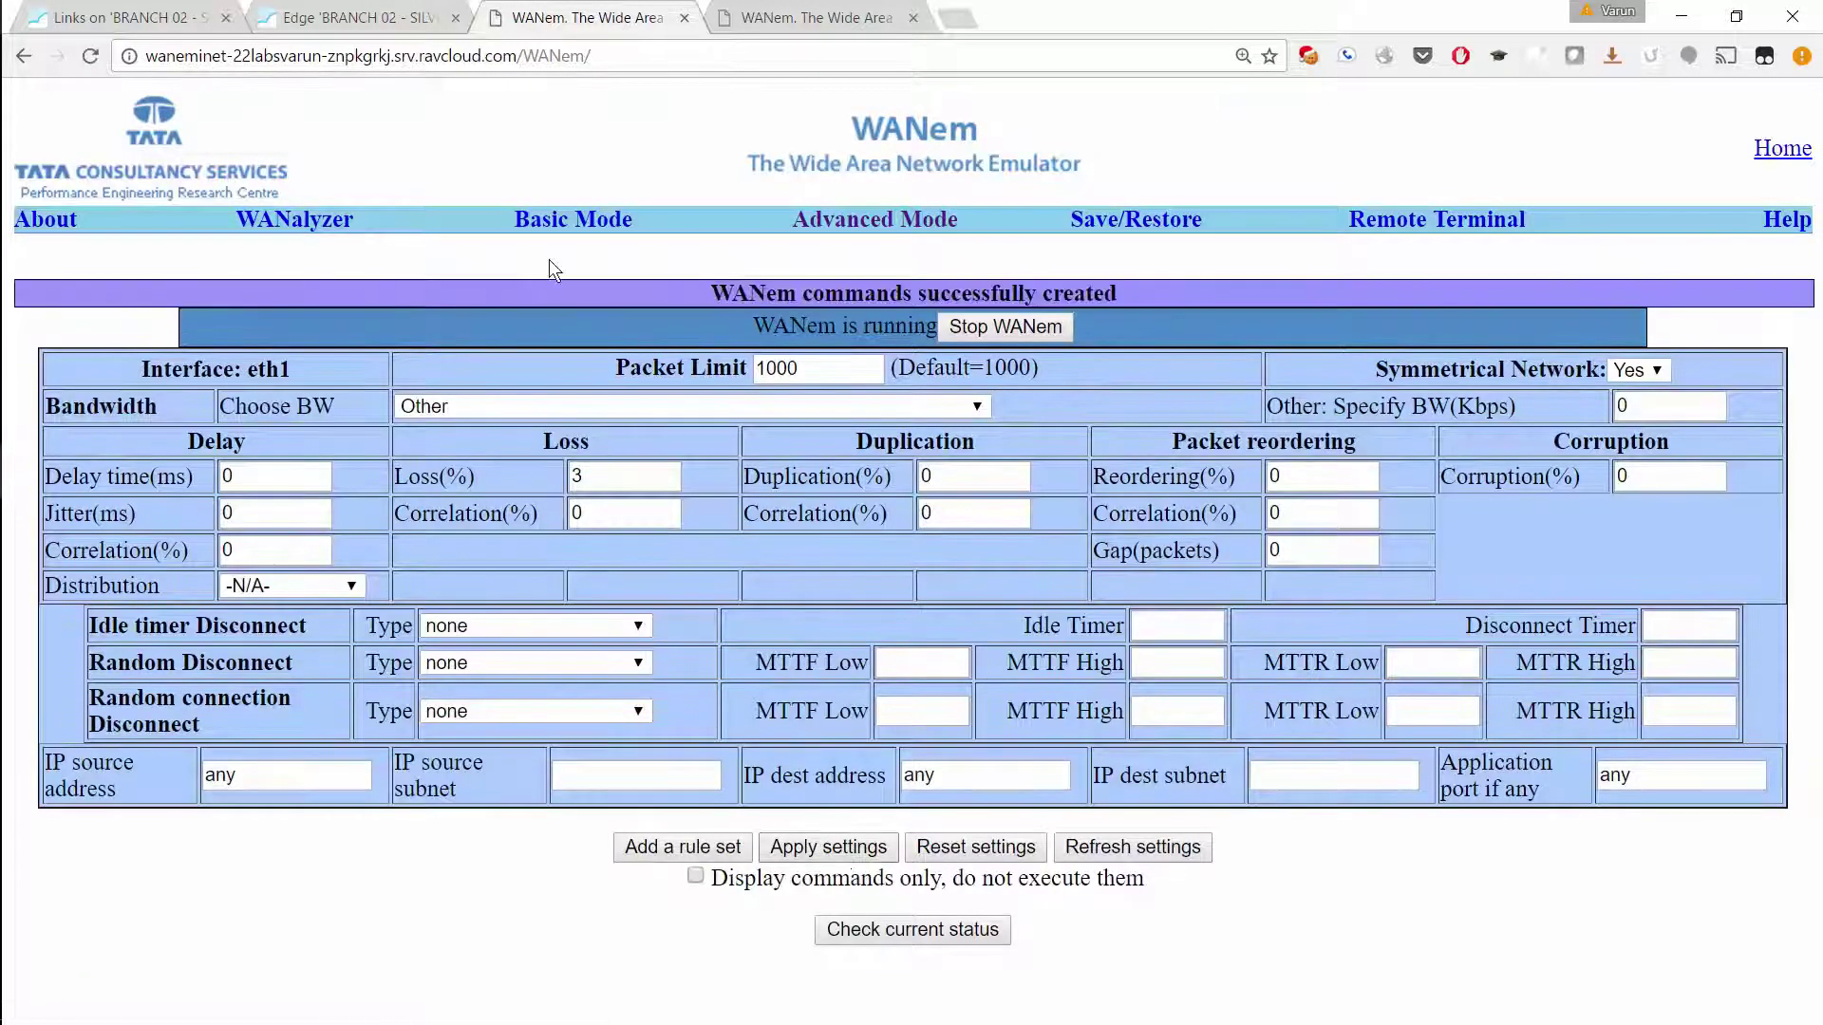
{"action": "left_click", "coordinate": [187, 14]}
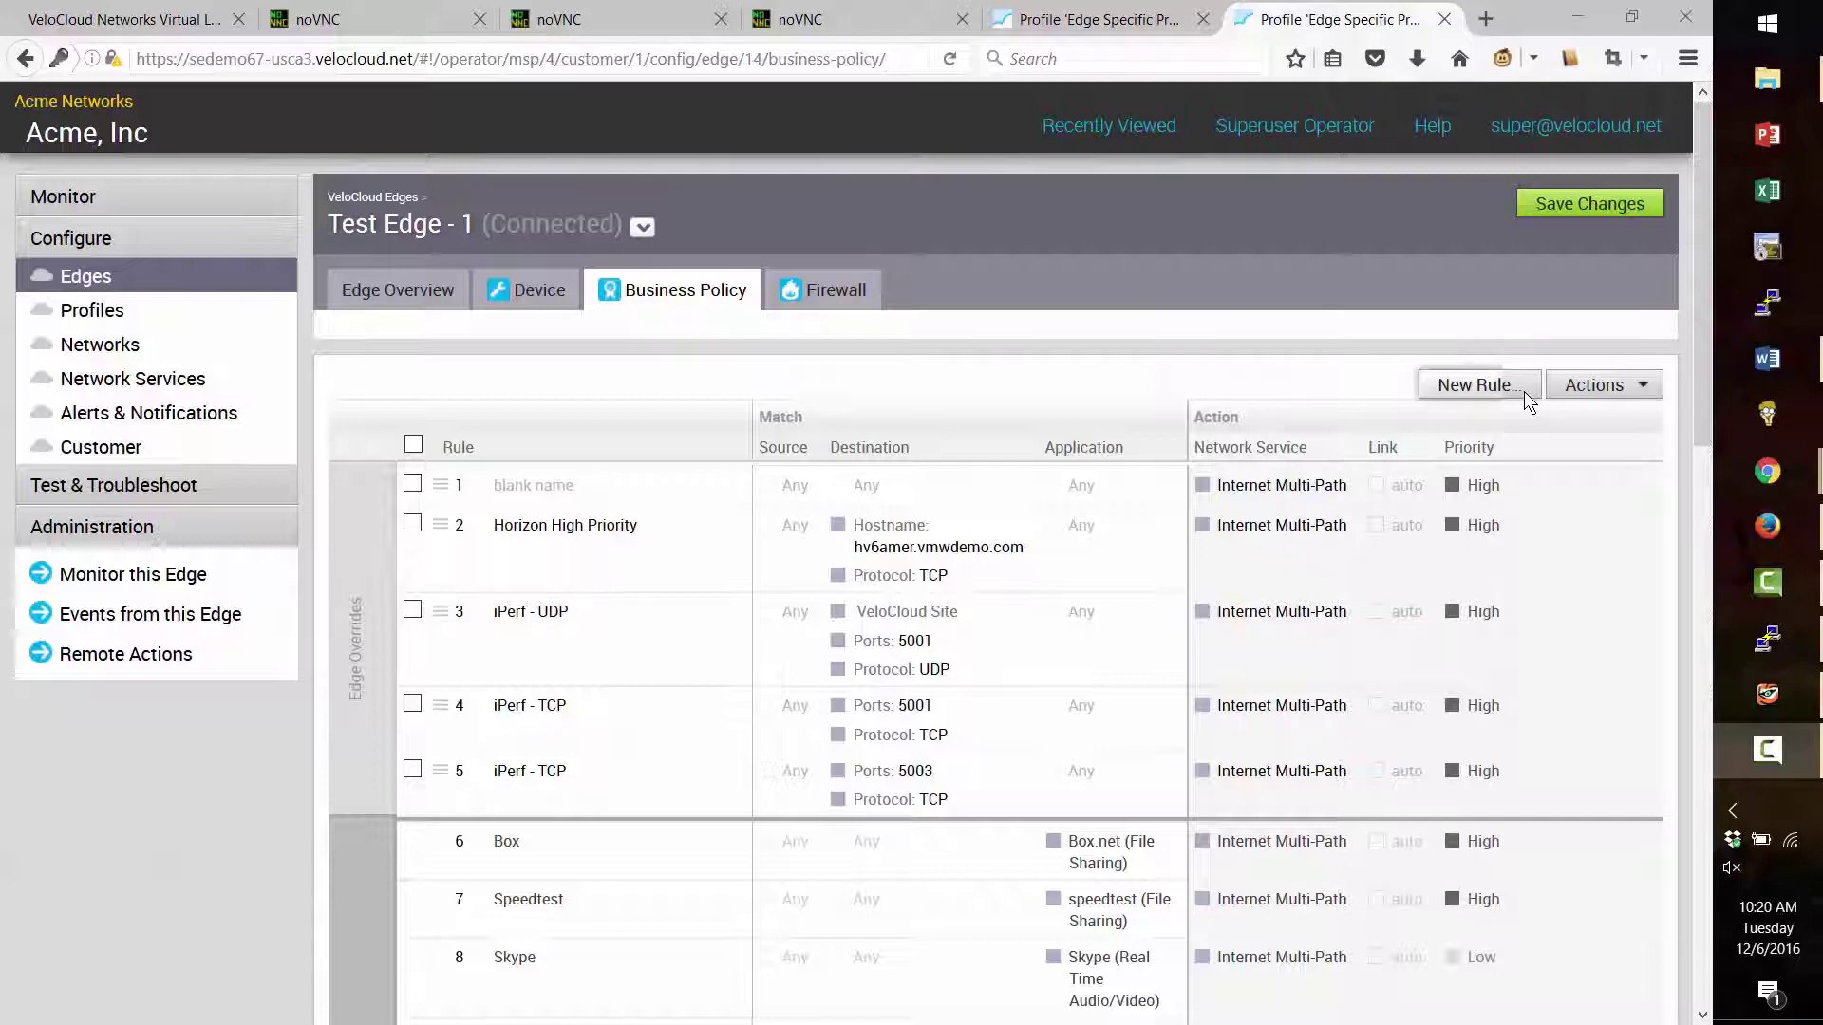
Create a new rule named WebRecreational that matches the Web application category.
{"action": "left_click", "coordinate": [1523, 391]}
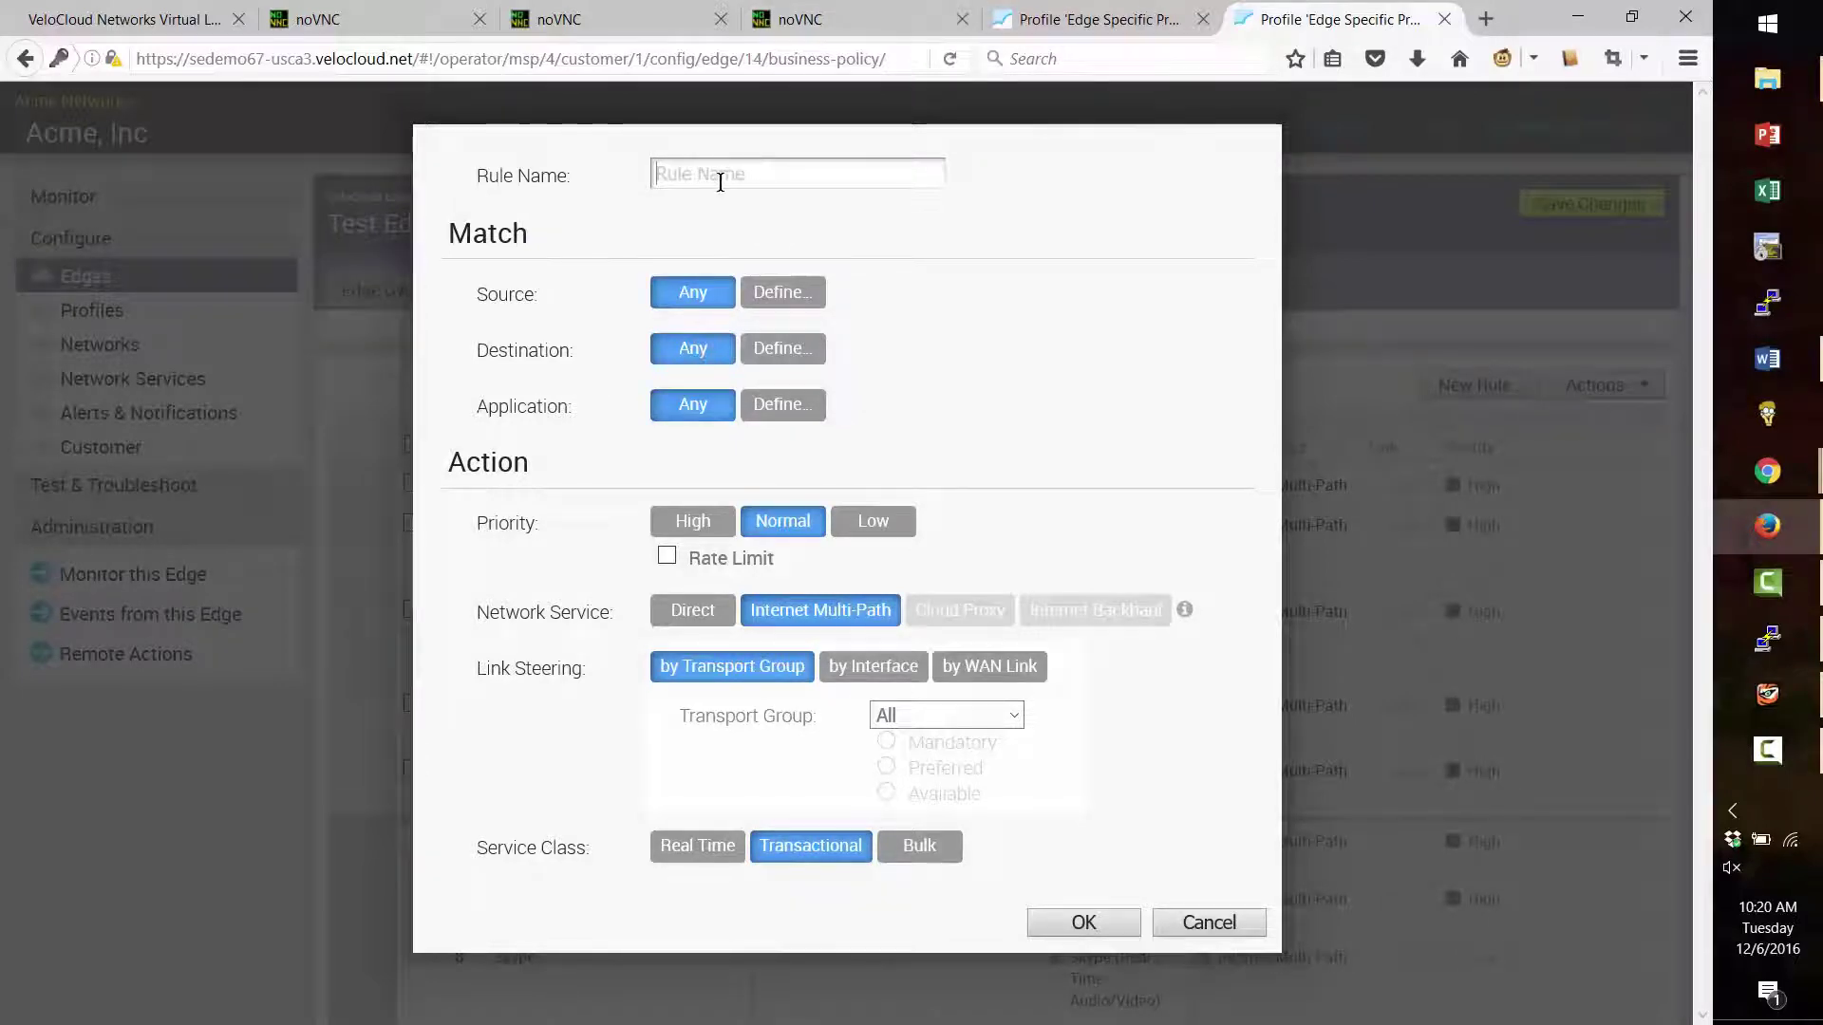
{"action": "type", "text": "WebRecreational"}
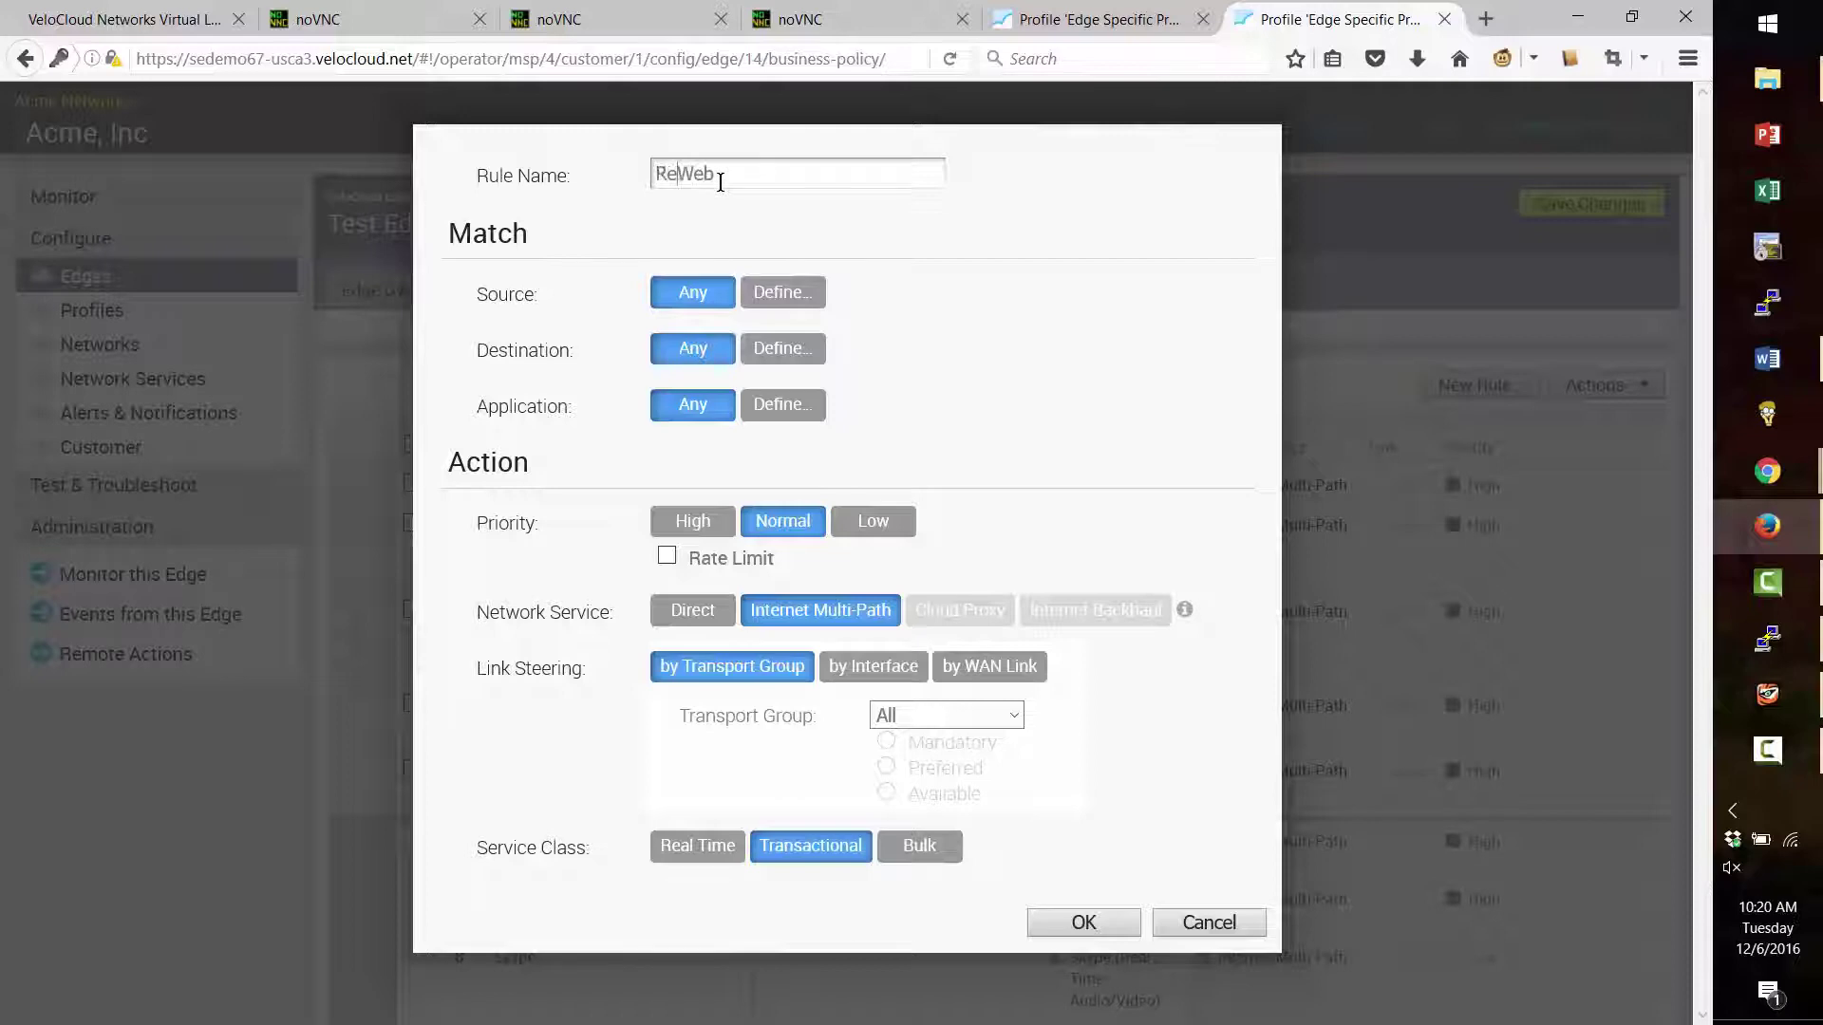
{"action": "left_click", "coordinate": [794, 406]}
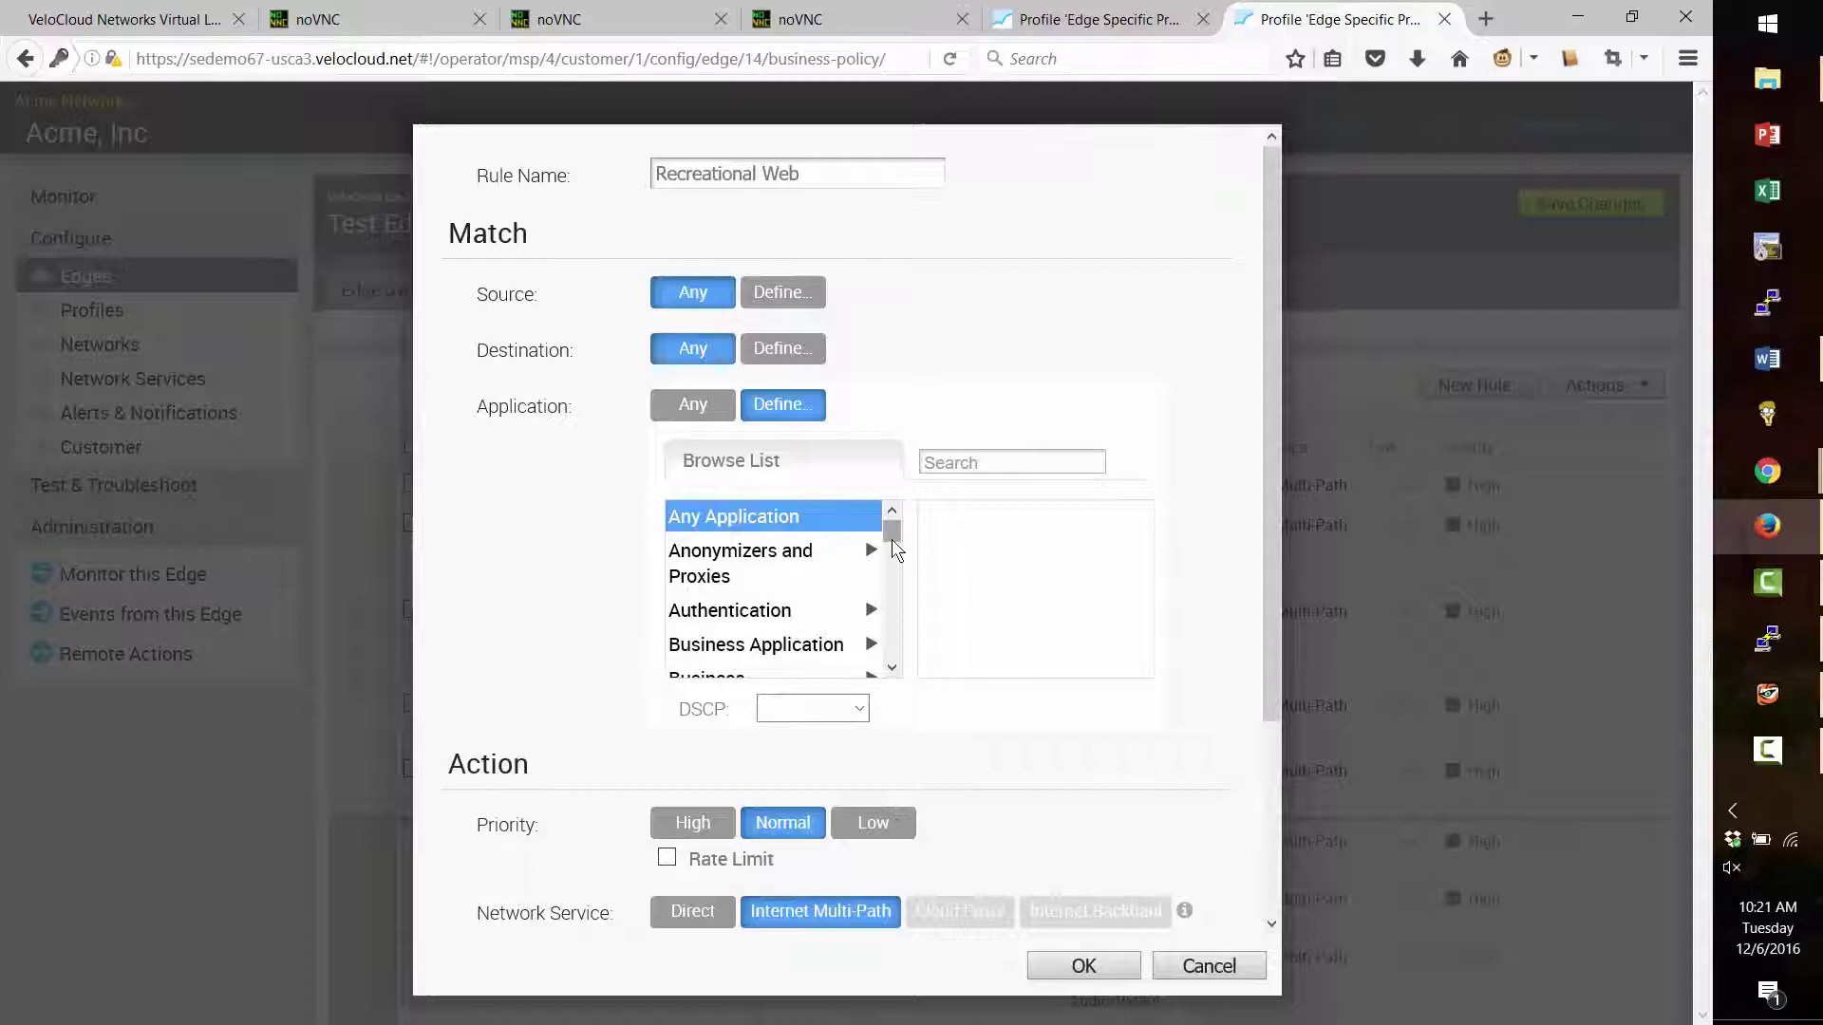
{"action": "left_click_drag", "start_coordinate": [892, 532], "coordinate": [892, 671]}
{"action": "left_click", "coordinate": [765, 638]}
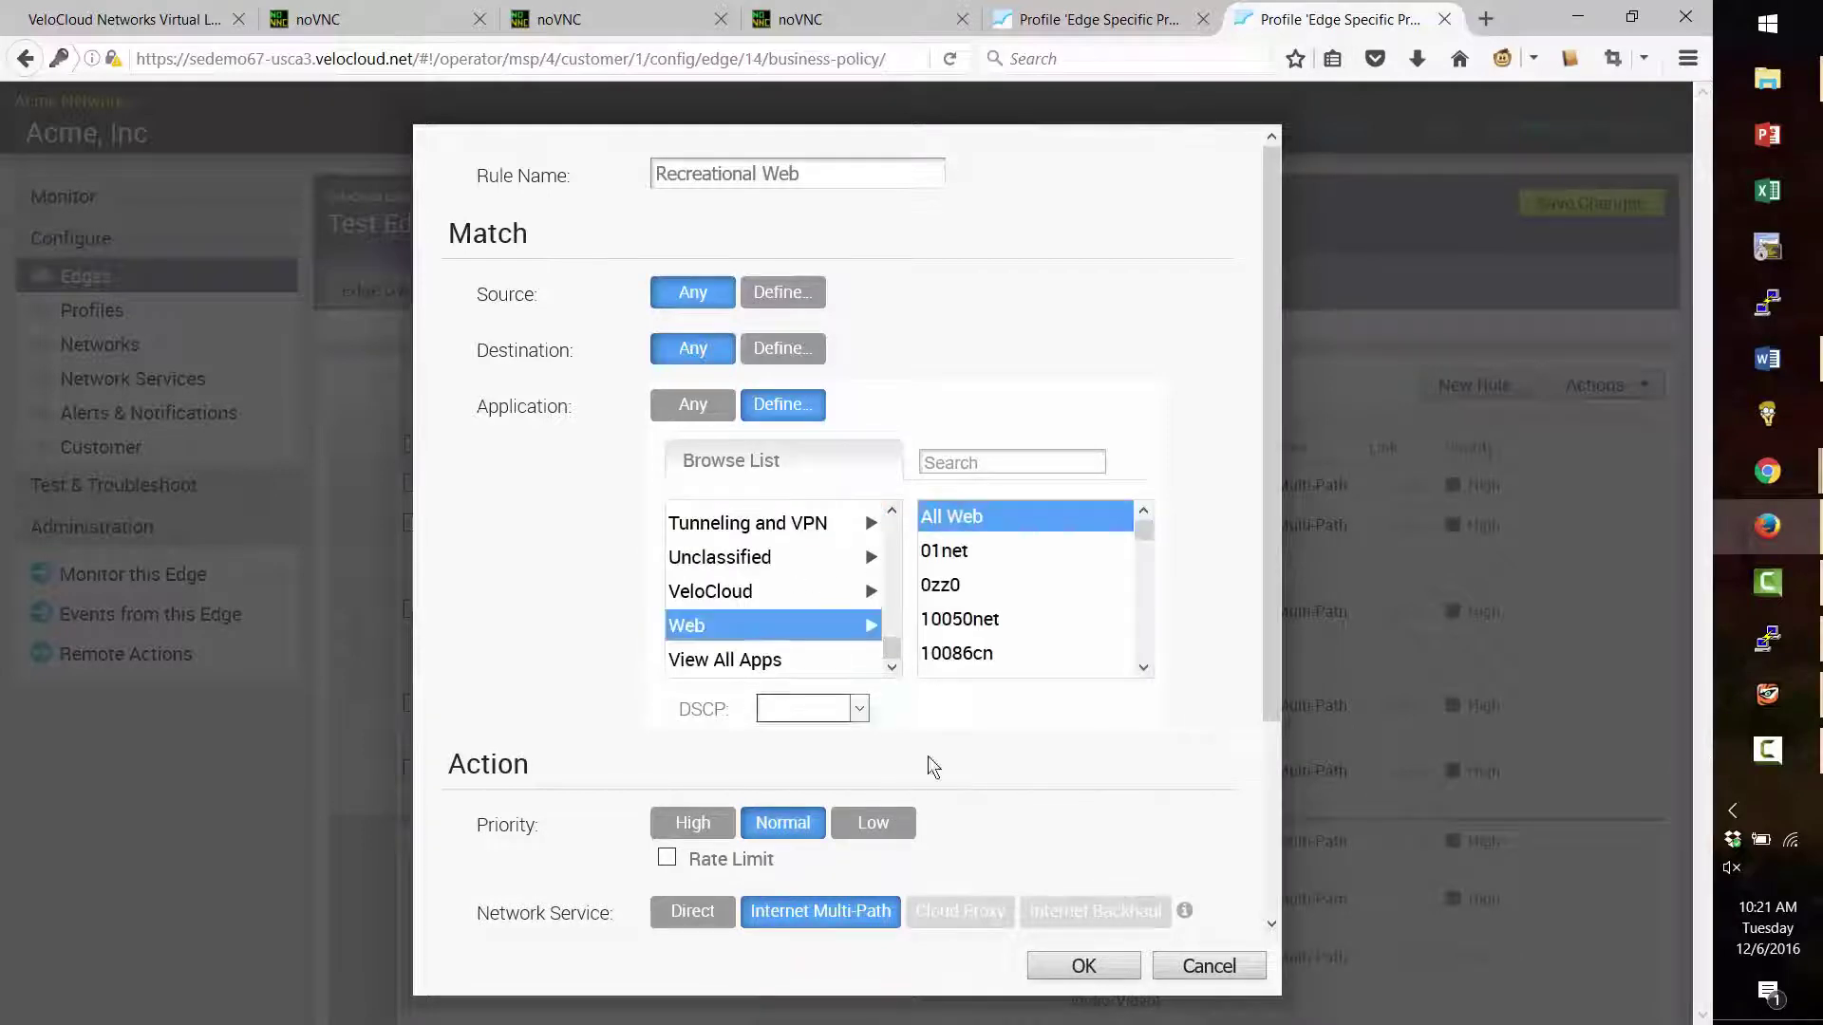
Give the rule Low priority and the Public Wired transport group, and confirm it.
{"action": "scroll", "coordinate": [997, 778], "scroll_direction": "down", "scroll_amount": 3}
{"action": "left_click", "coordinate": [886, 585]}
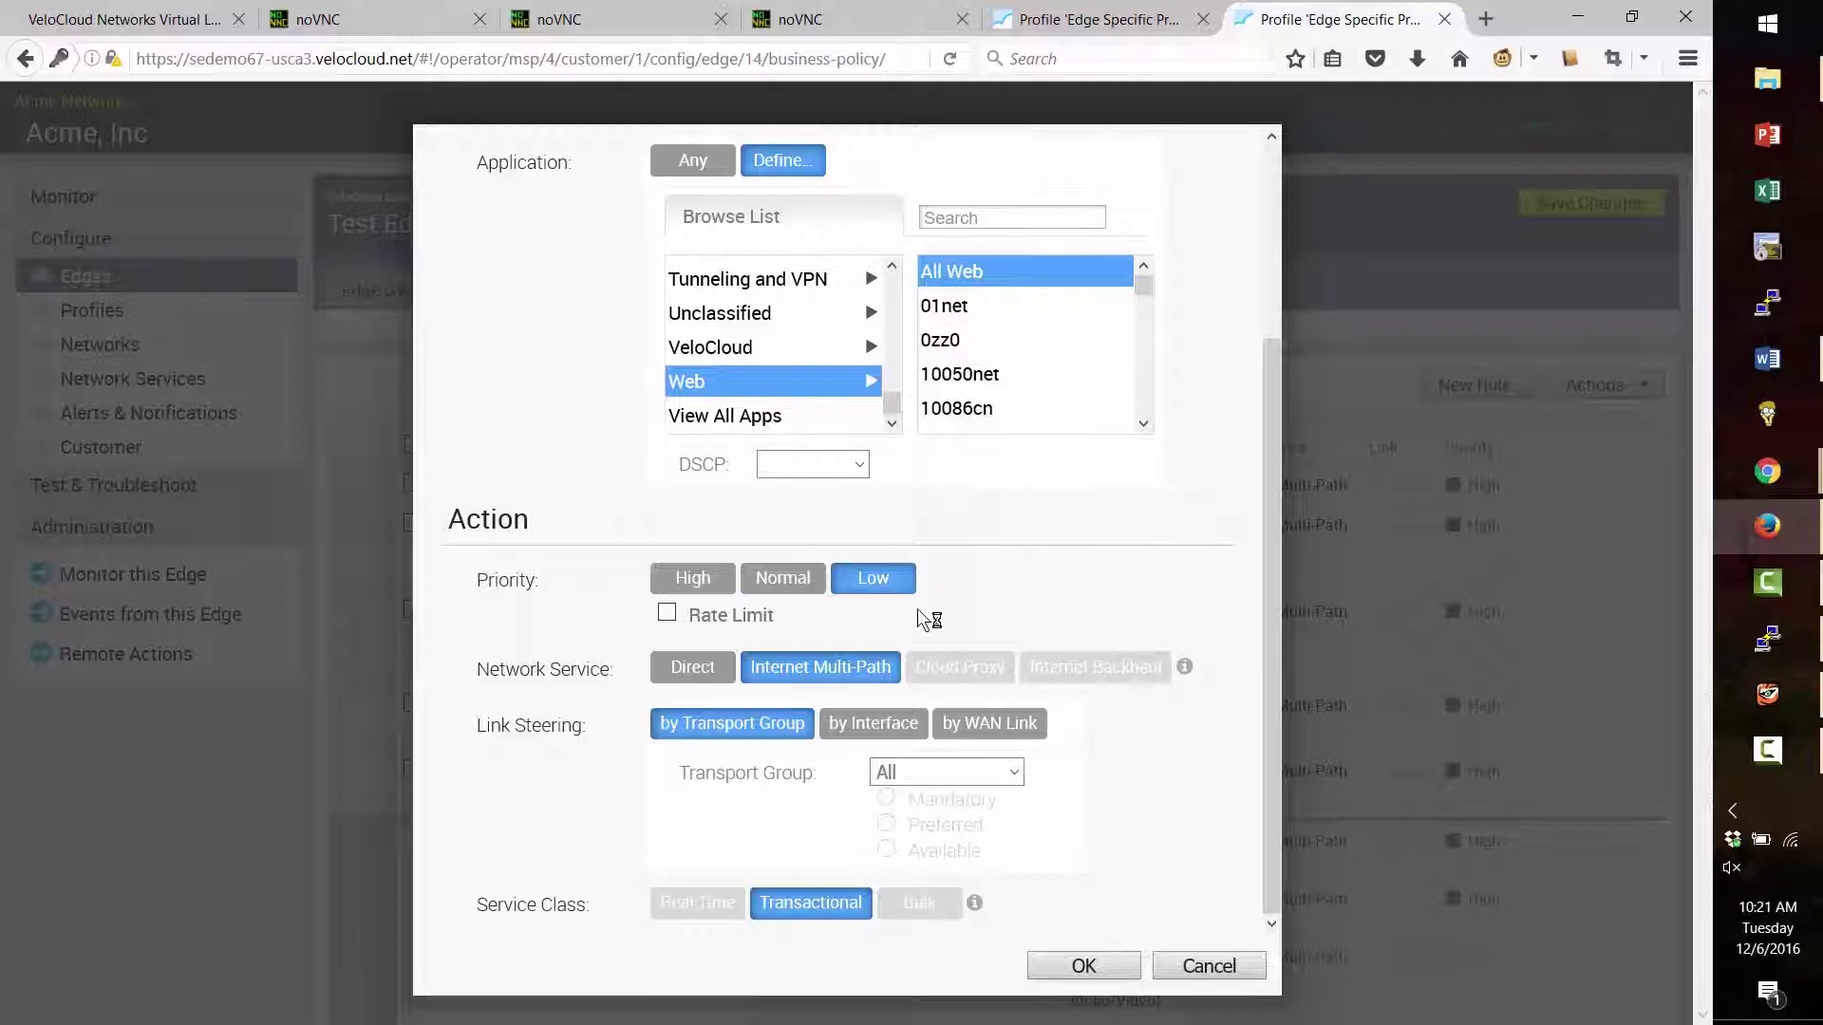
{"action": "left_click", "coordinate": [916, 773]}
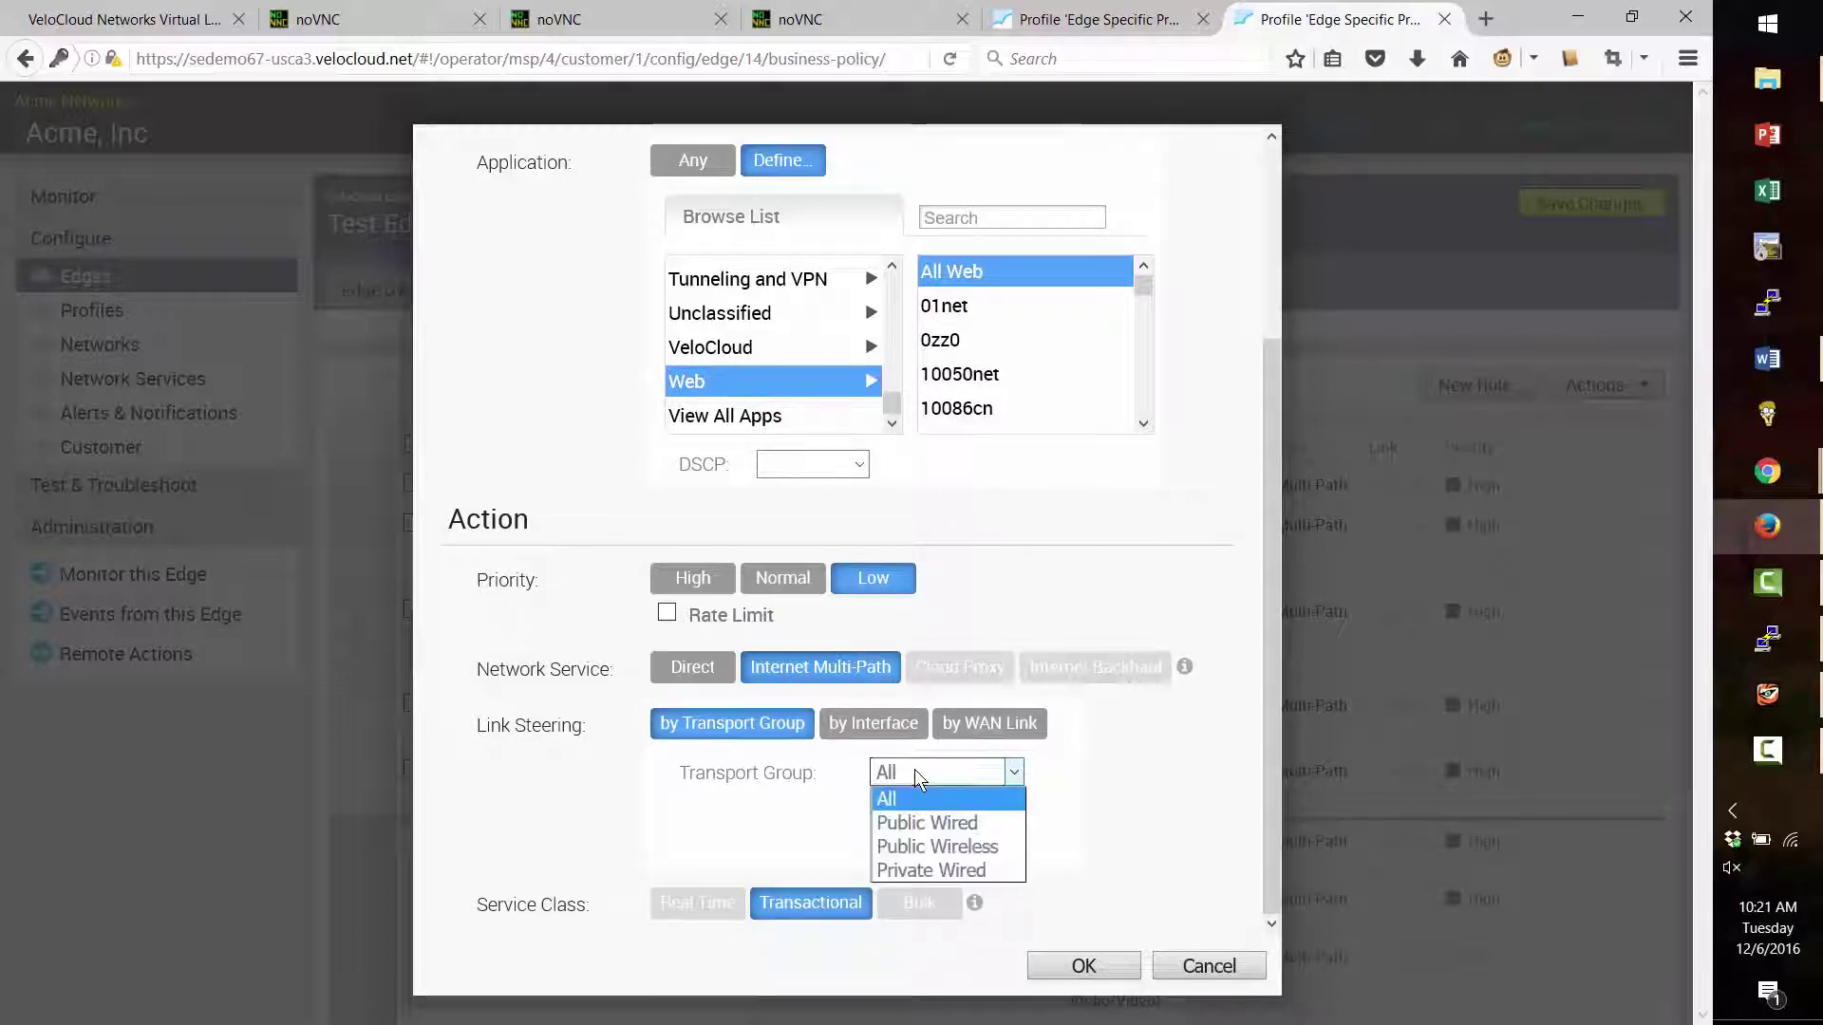
{"action": "left_click", "coordinate": [934, 823]}
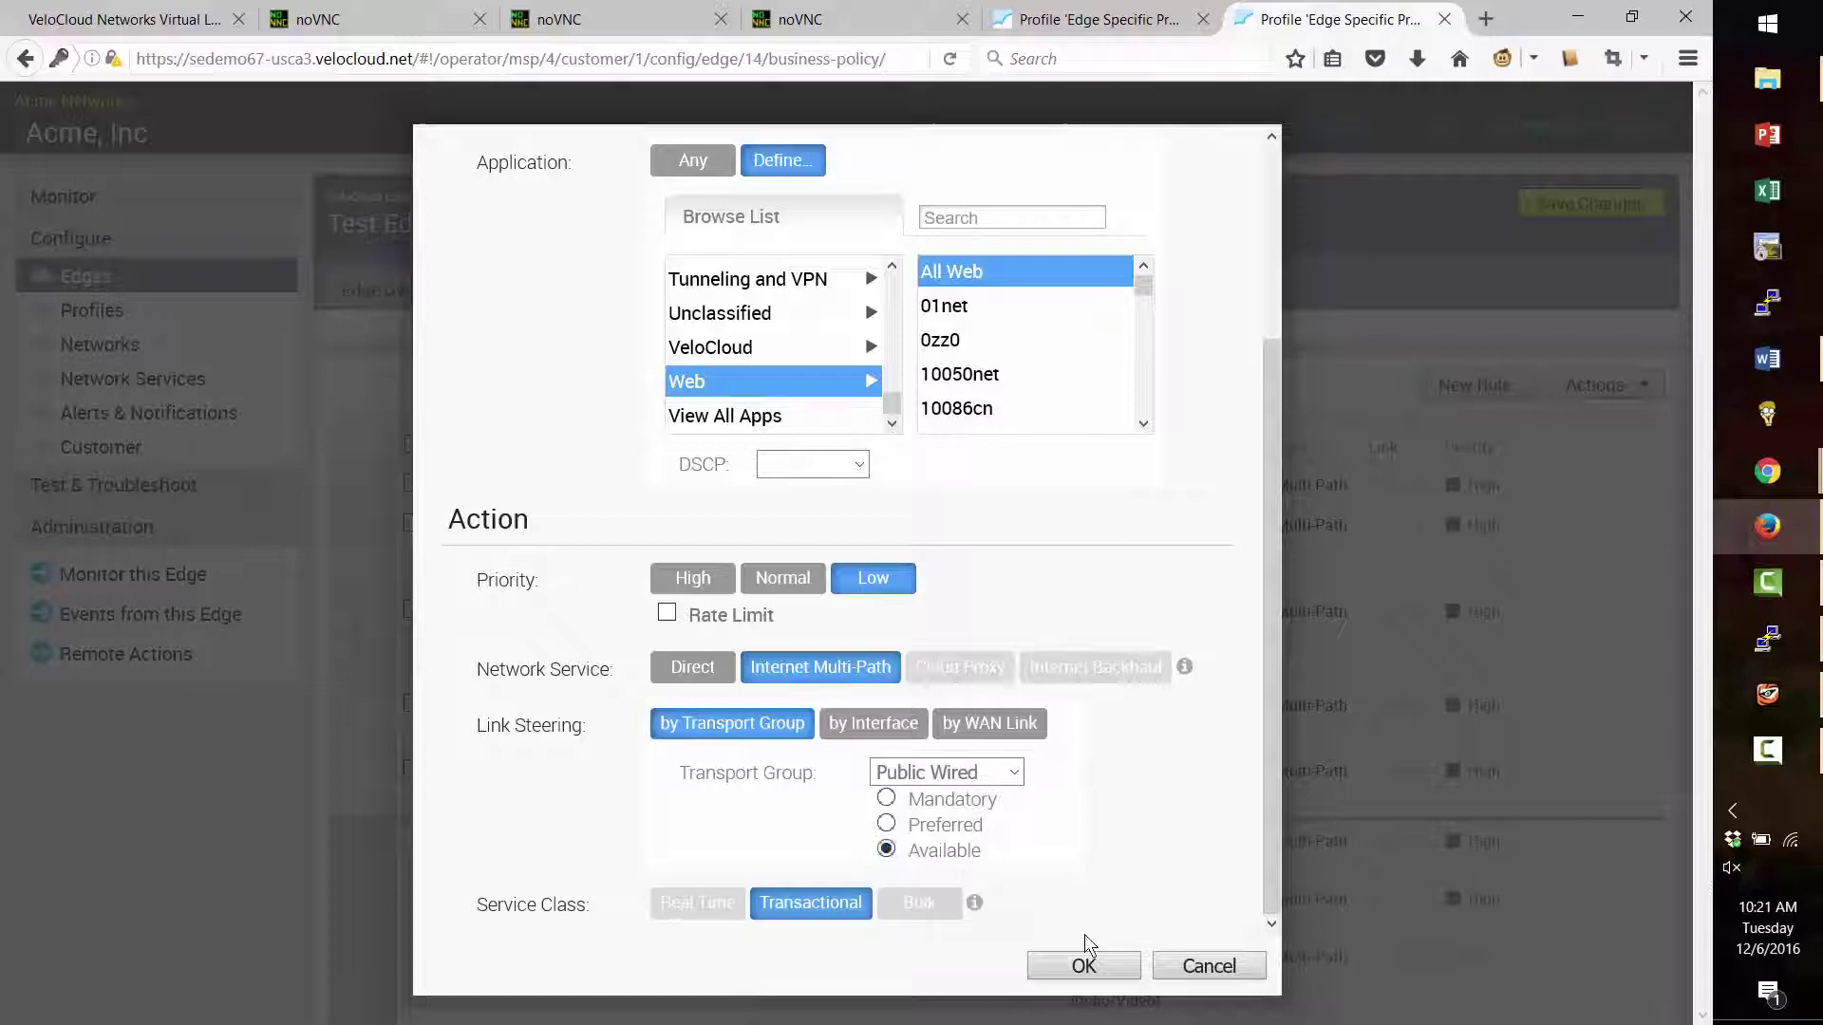
{"action": "left_click", "coordinate": [1089, 966]}
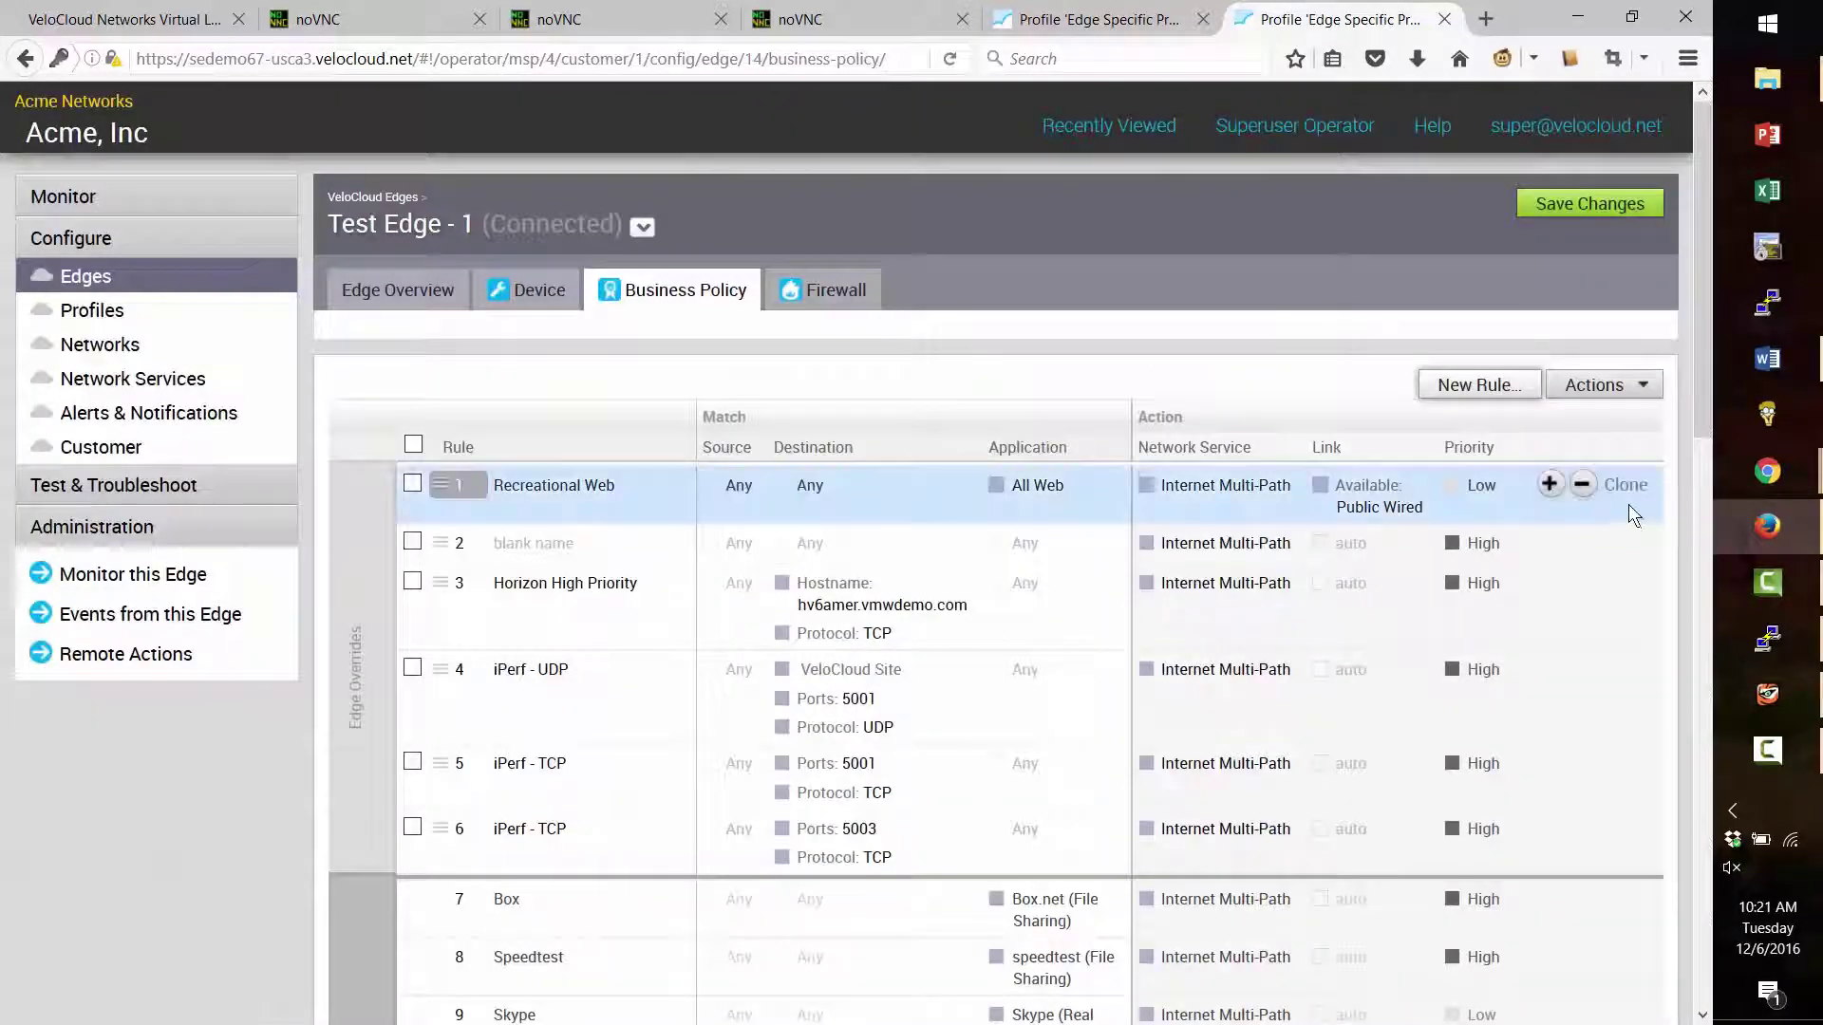
Save Test Edge - 1's business policy and open its monitoring overview.
{"action": "left_click", "coordinate": [1570, 206]}
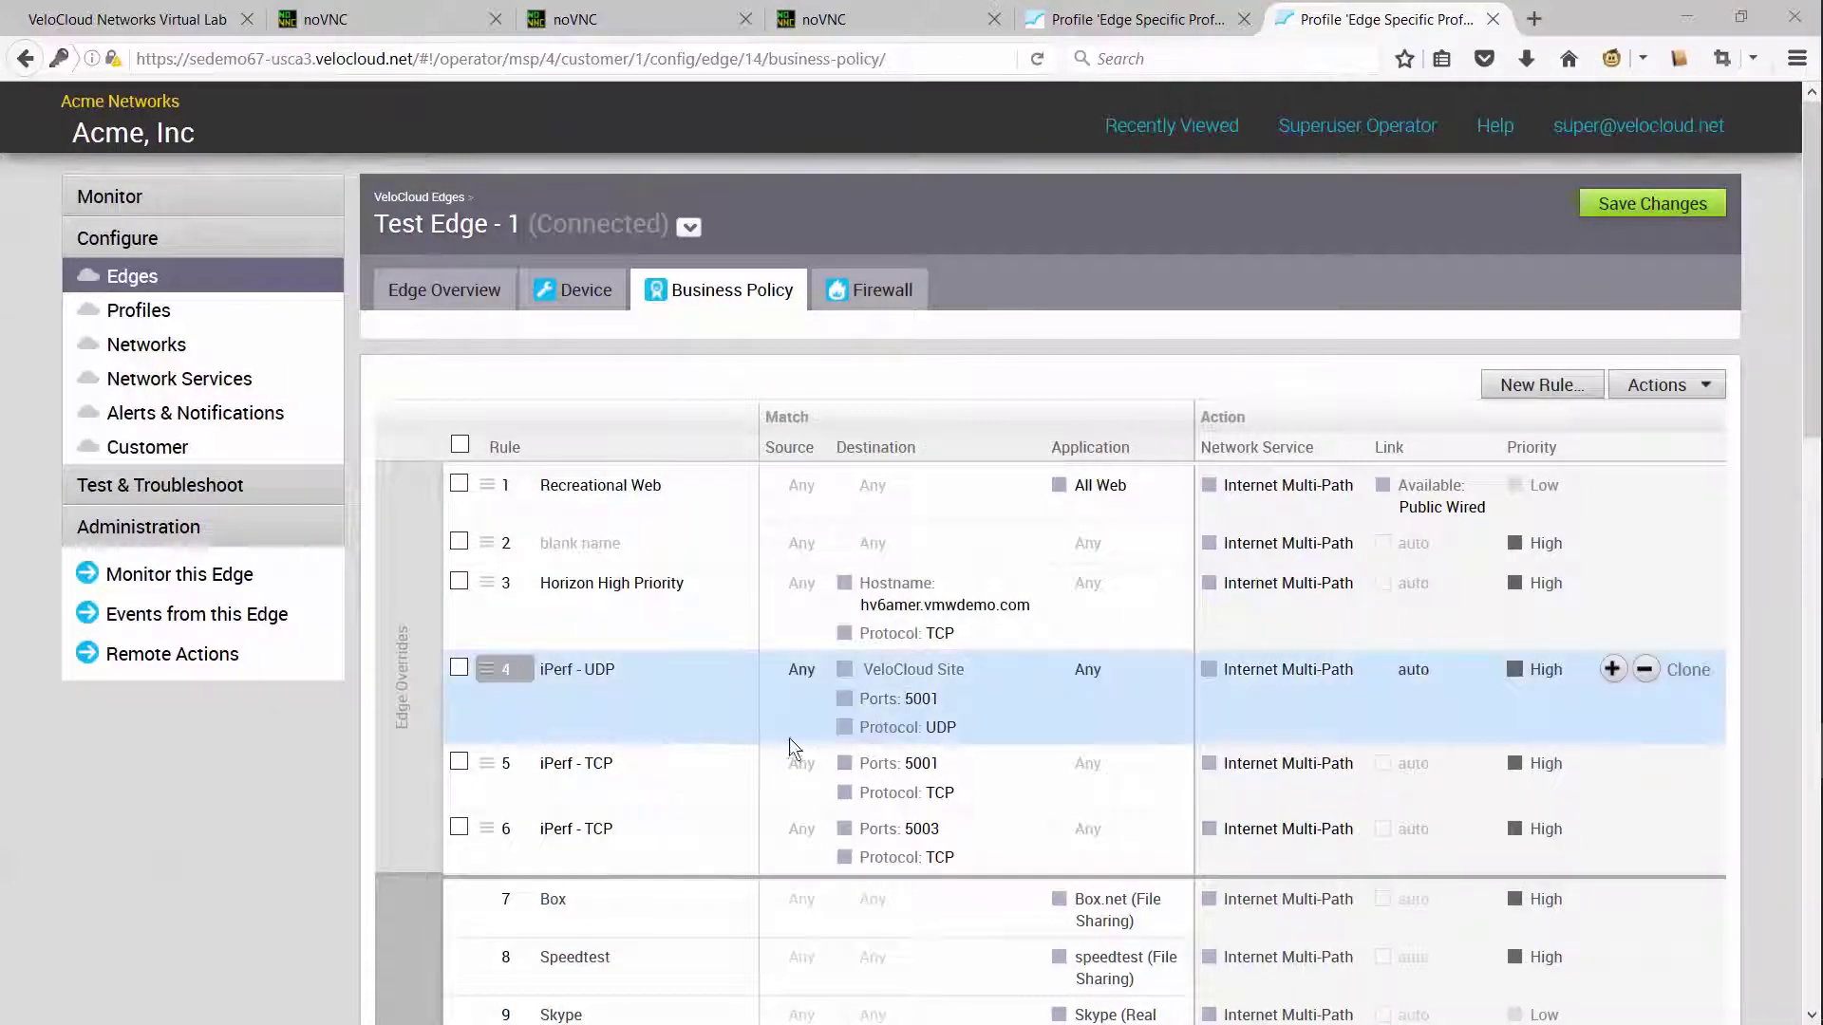
{"action": "left_click", "coordinate": [199, 574]}
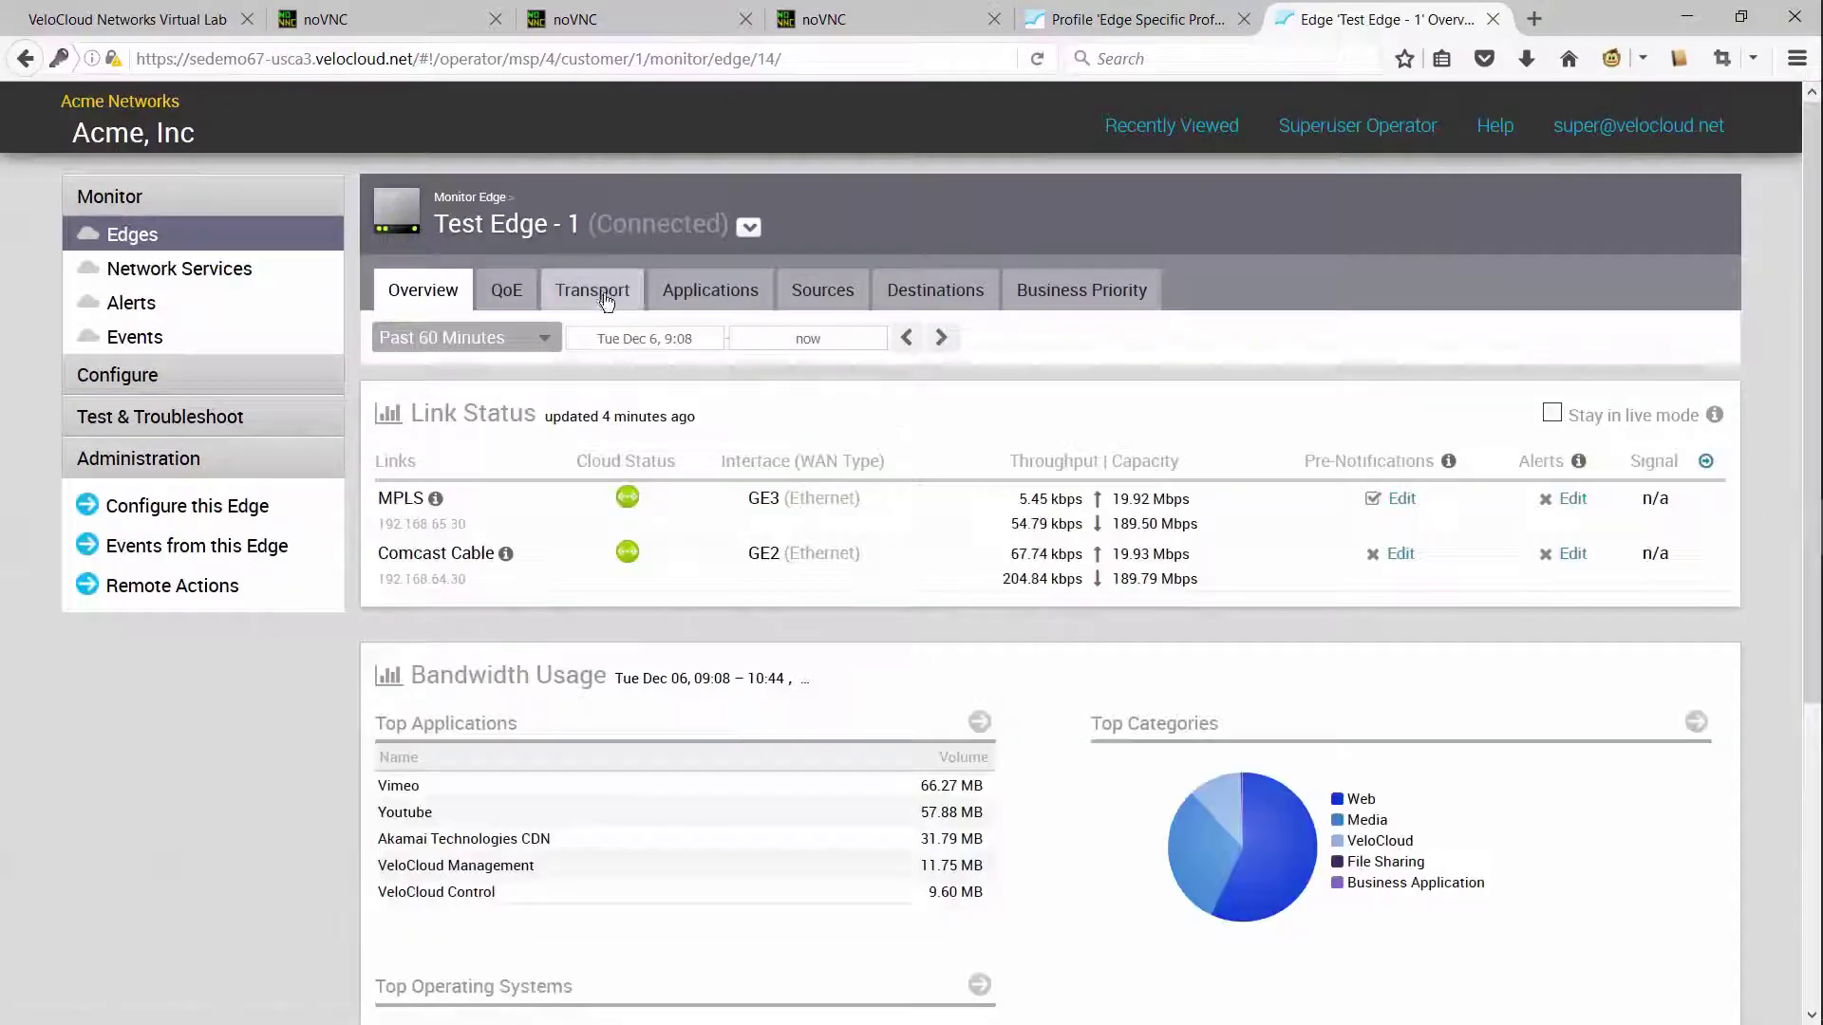
Start live Transport monitoring with TCP/UDP details, then switch to the traffic simulator.
{"action": "left_click", "coordinate": [598, 292]}
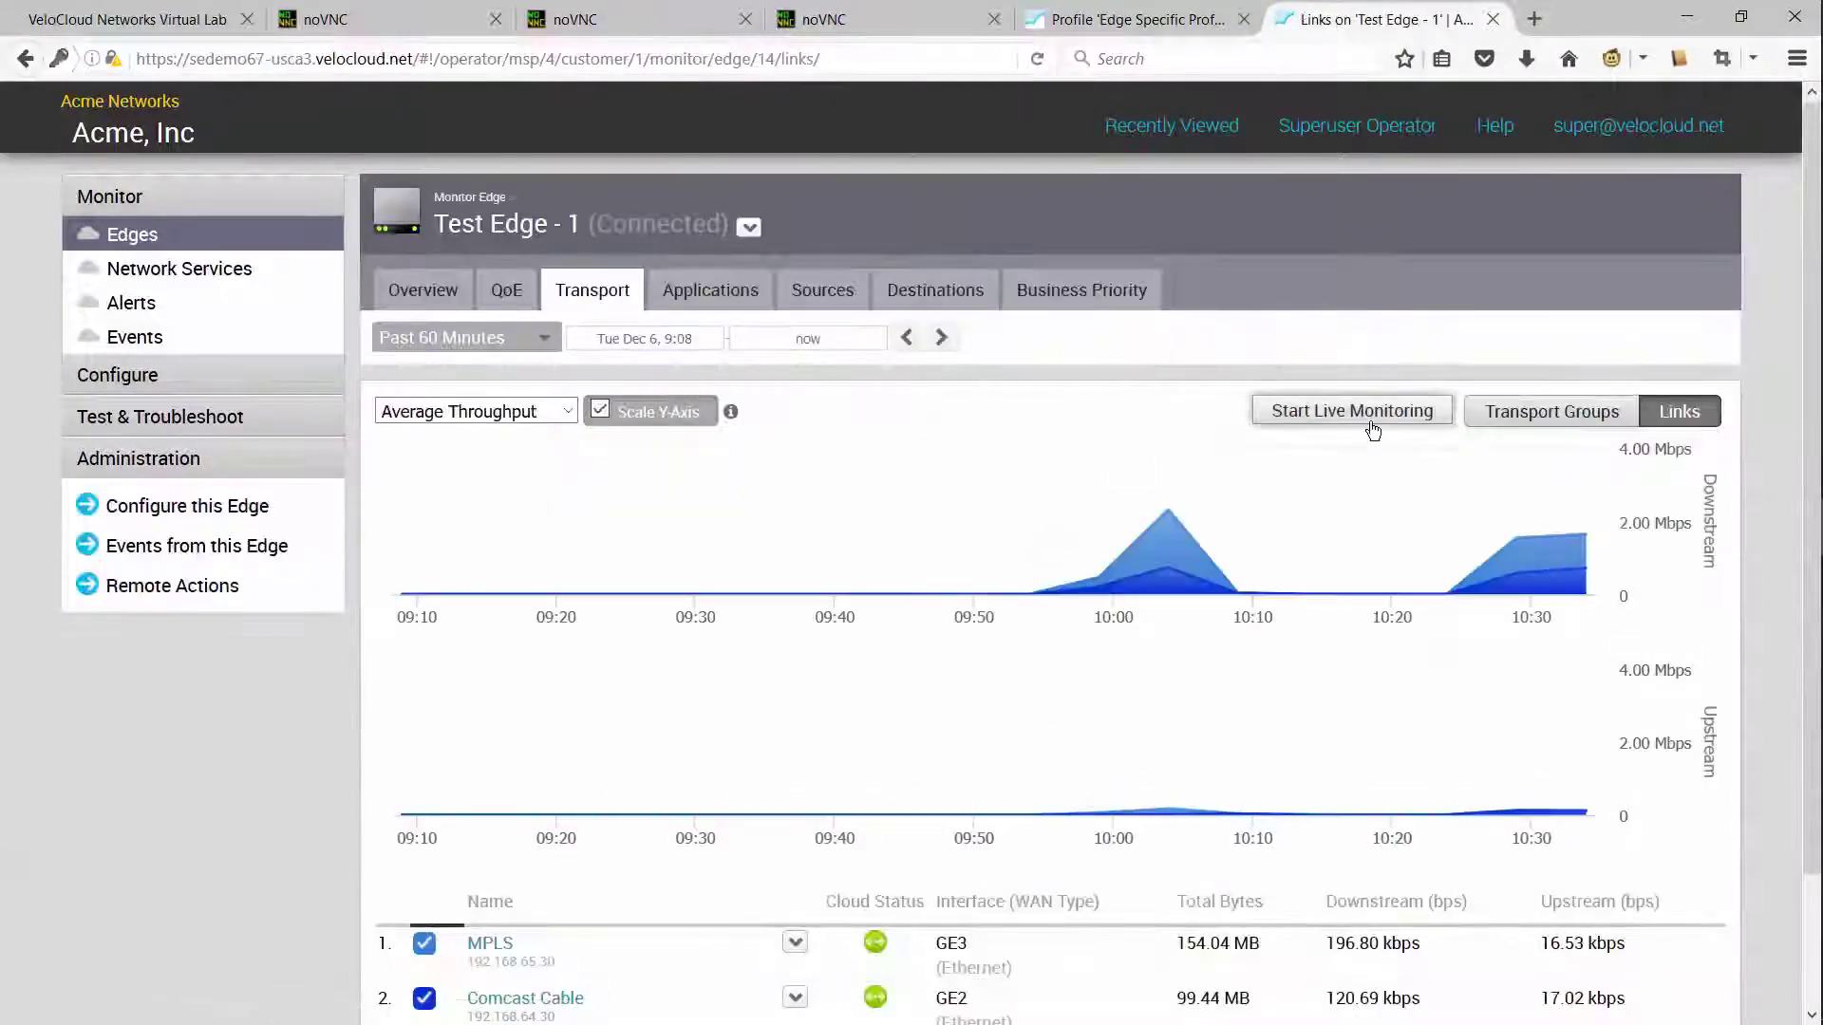
{"action": "left_click", "coordinate": [1267, 418]}
{"action": "left_click", "coordinate": [1051, 409]}
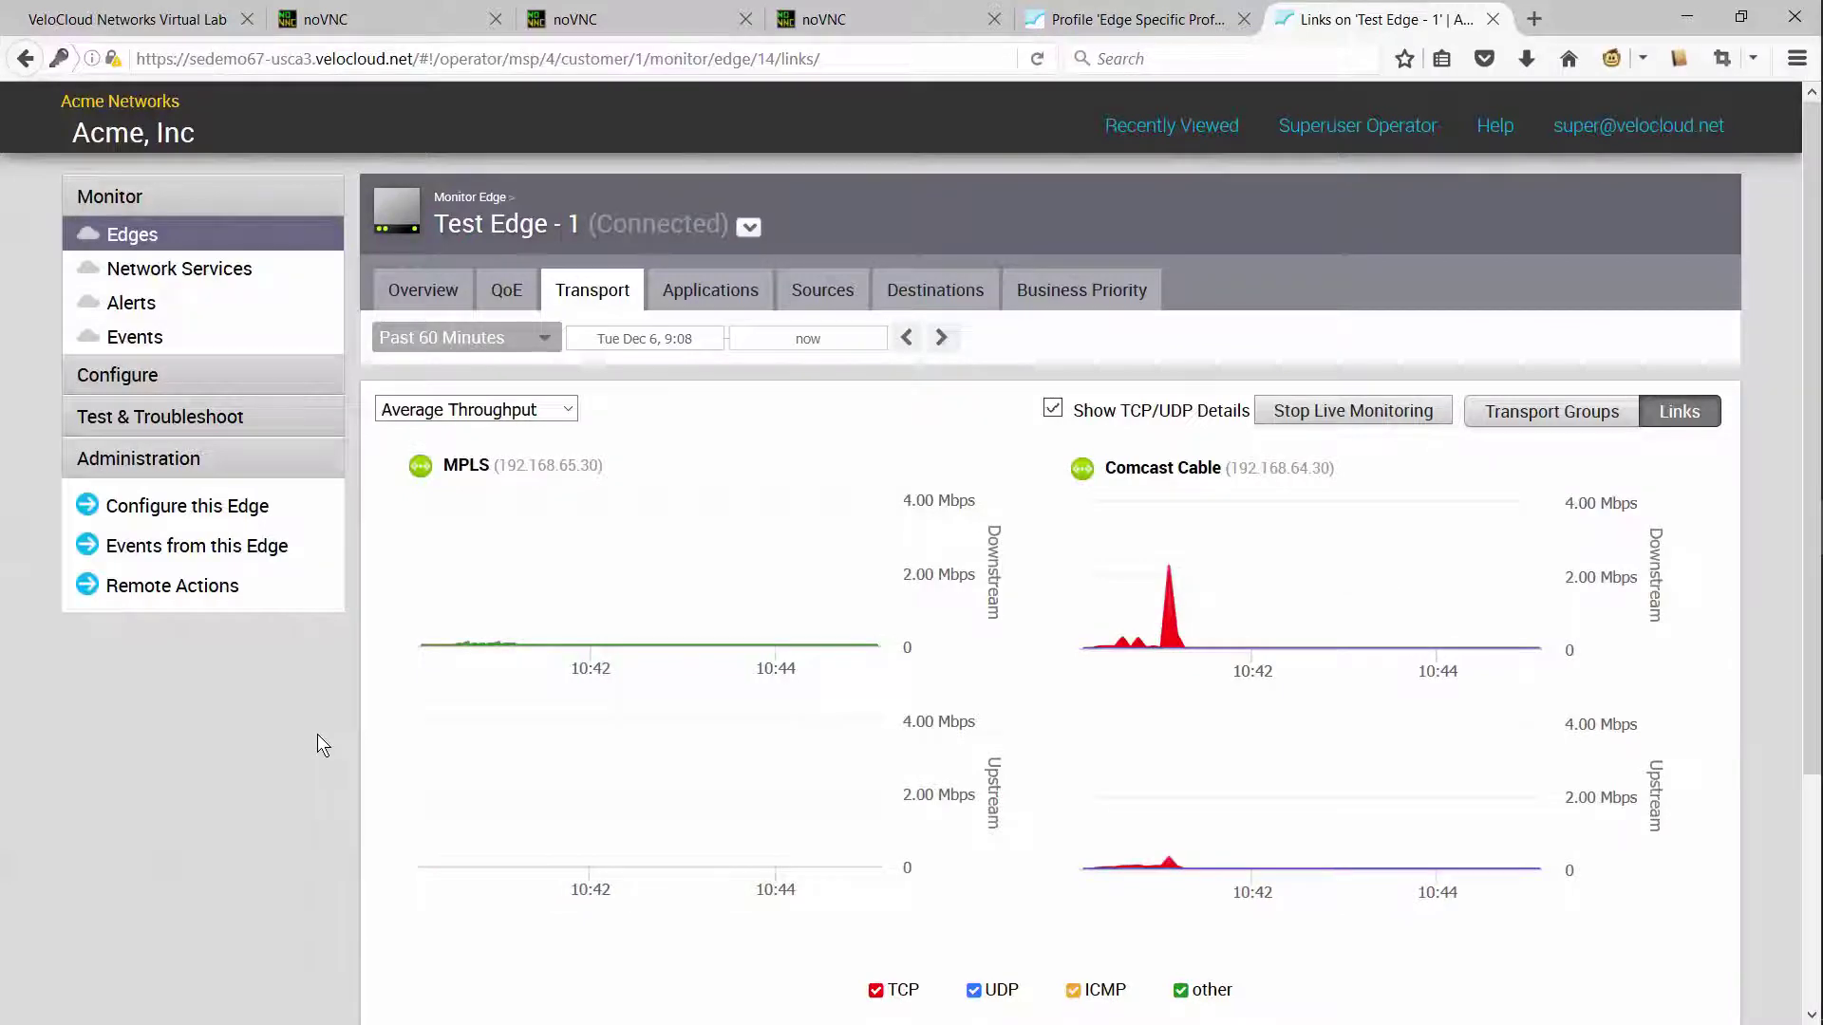
{"action": "key", "text": "alt+Tab"}
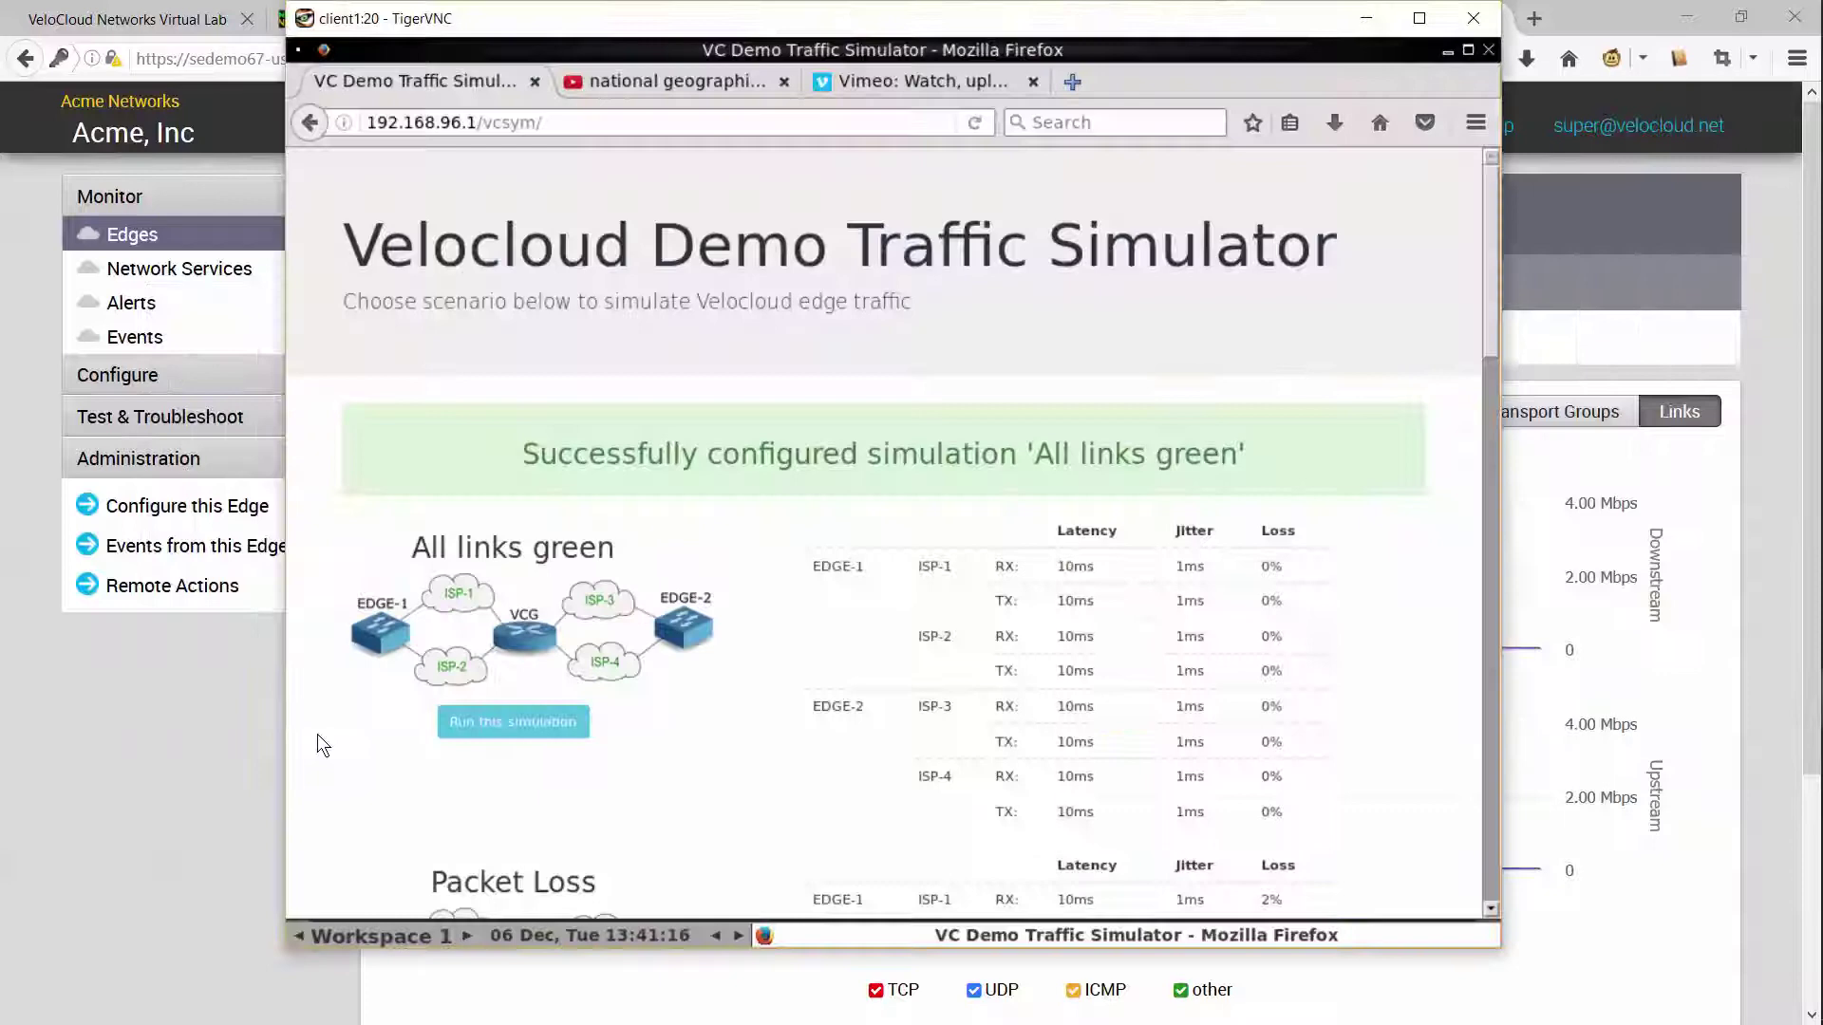
Play the National Geographic documentary and Vimeo Staff Picks, then return to the link charts.
{"action": "left_click", "coordinate": [693, 80]}
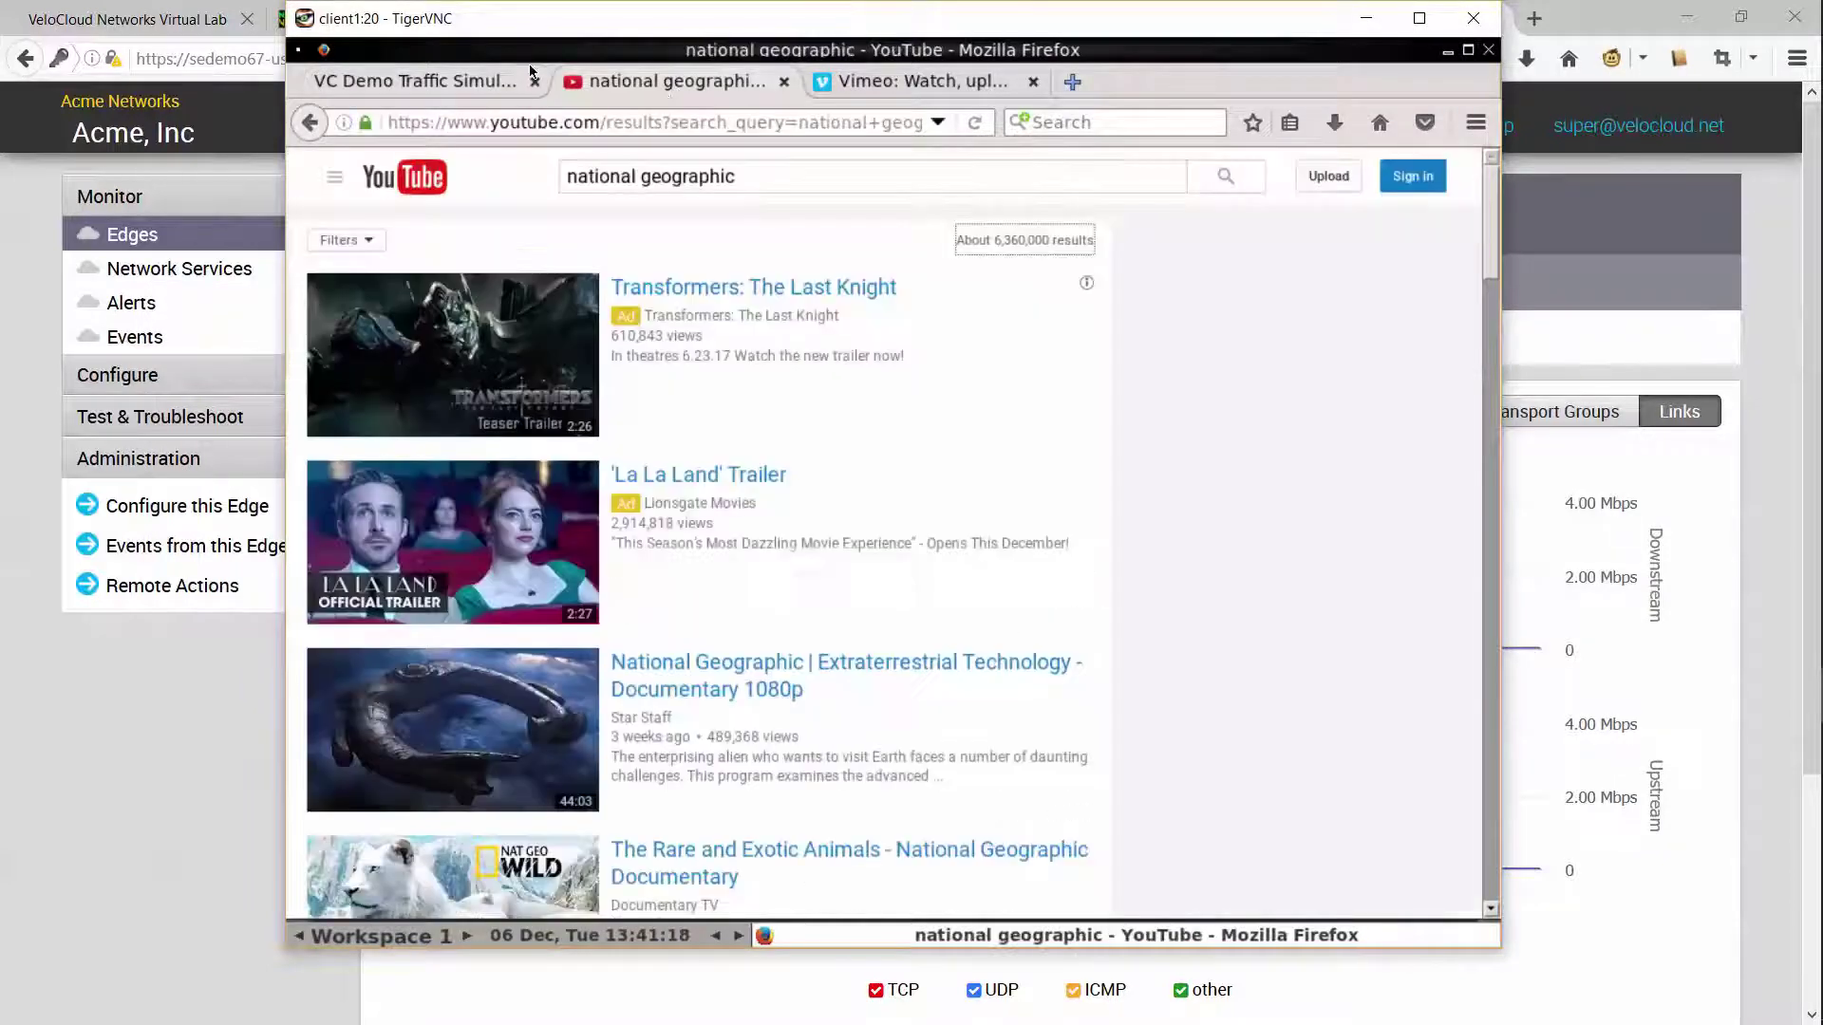
{"action": "left_click", "coordinate": [705, 847]}
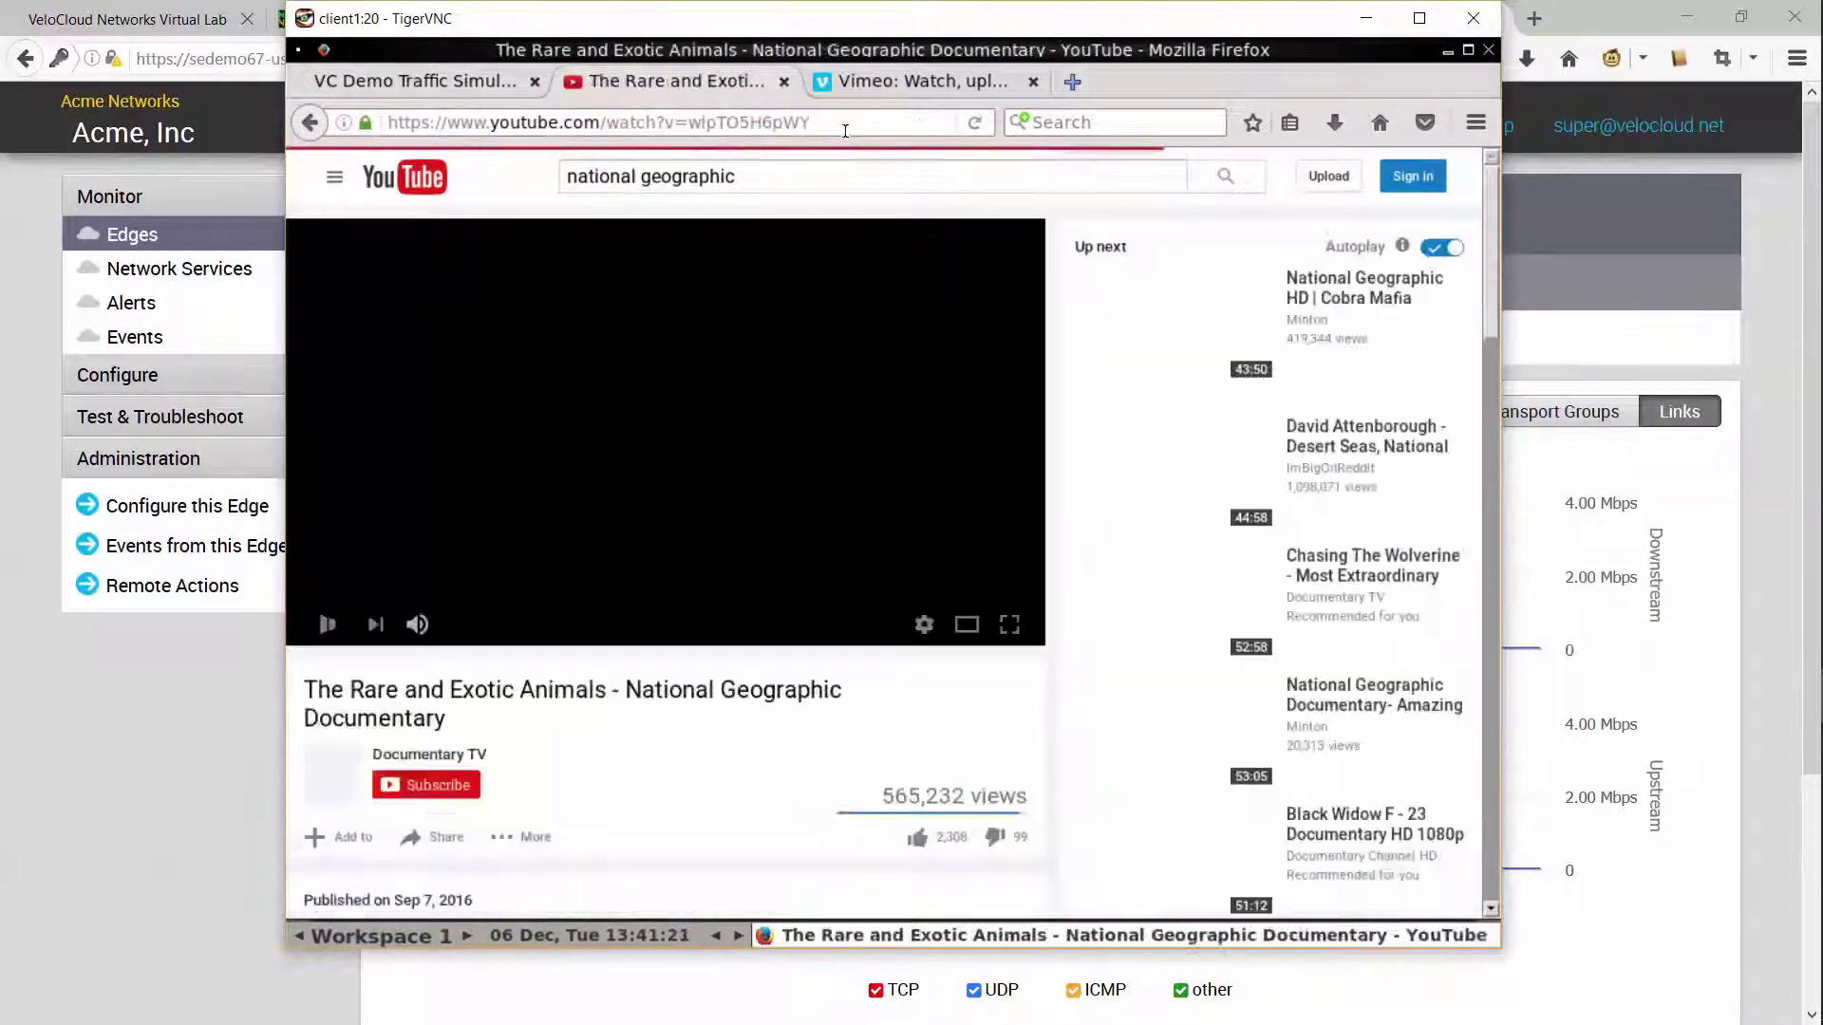
{"action": "left_click", "coordinate": [911, 81]}
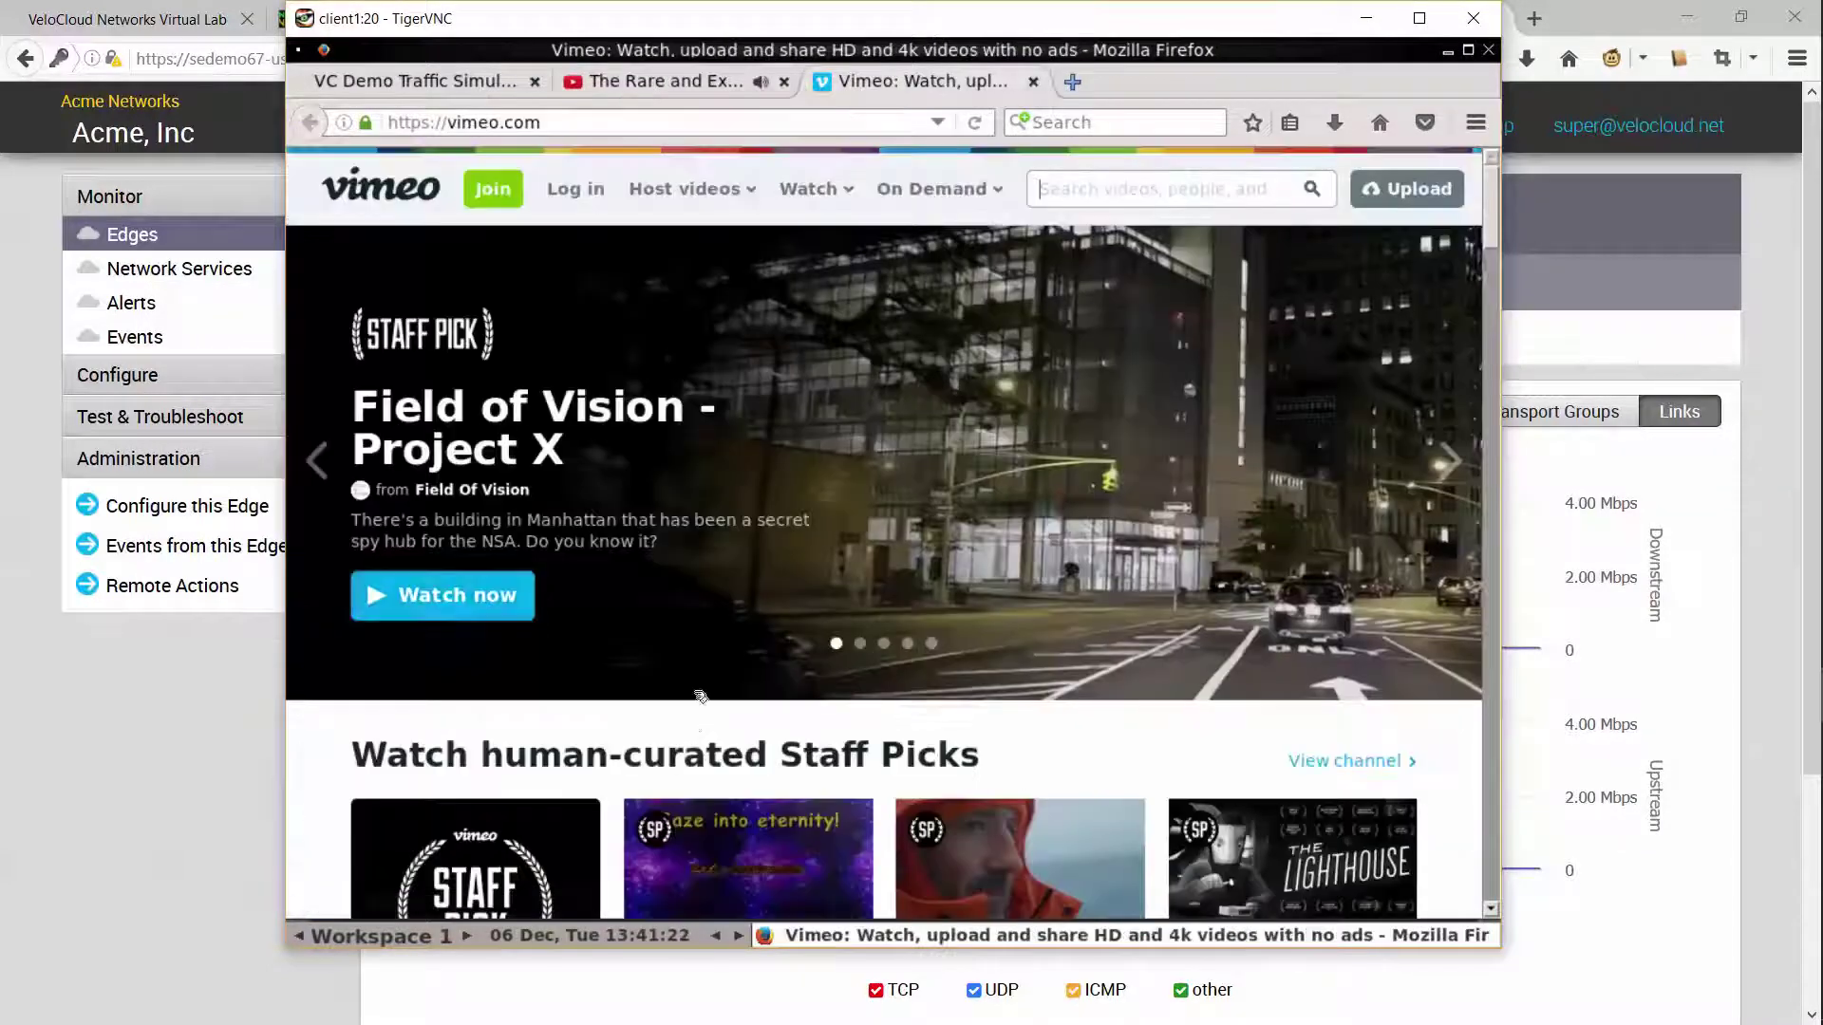
{"action": "left_click", "coordinate": [511, 866]}
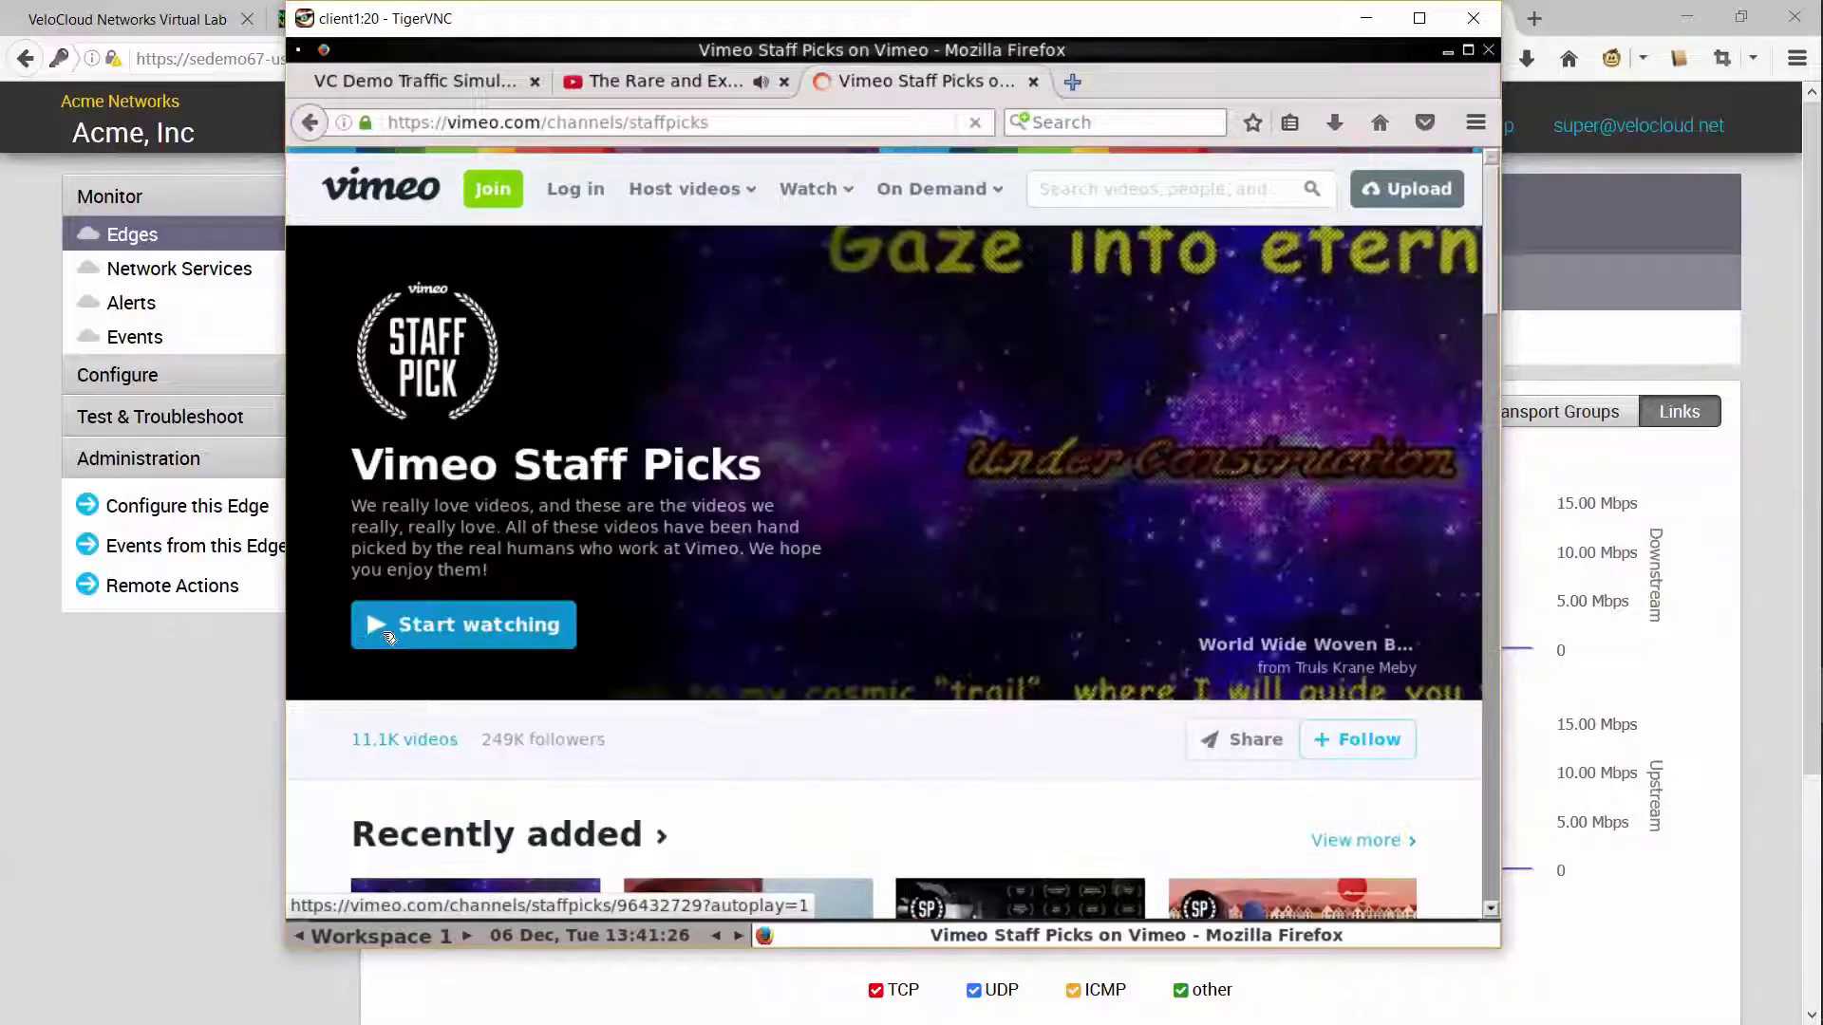
{"action": "left_click", "coordinate": [390, 634]}
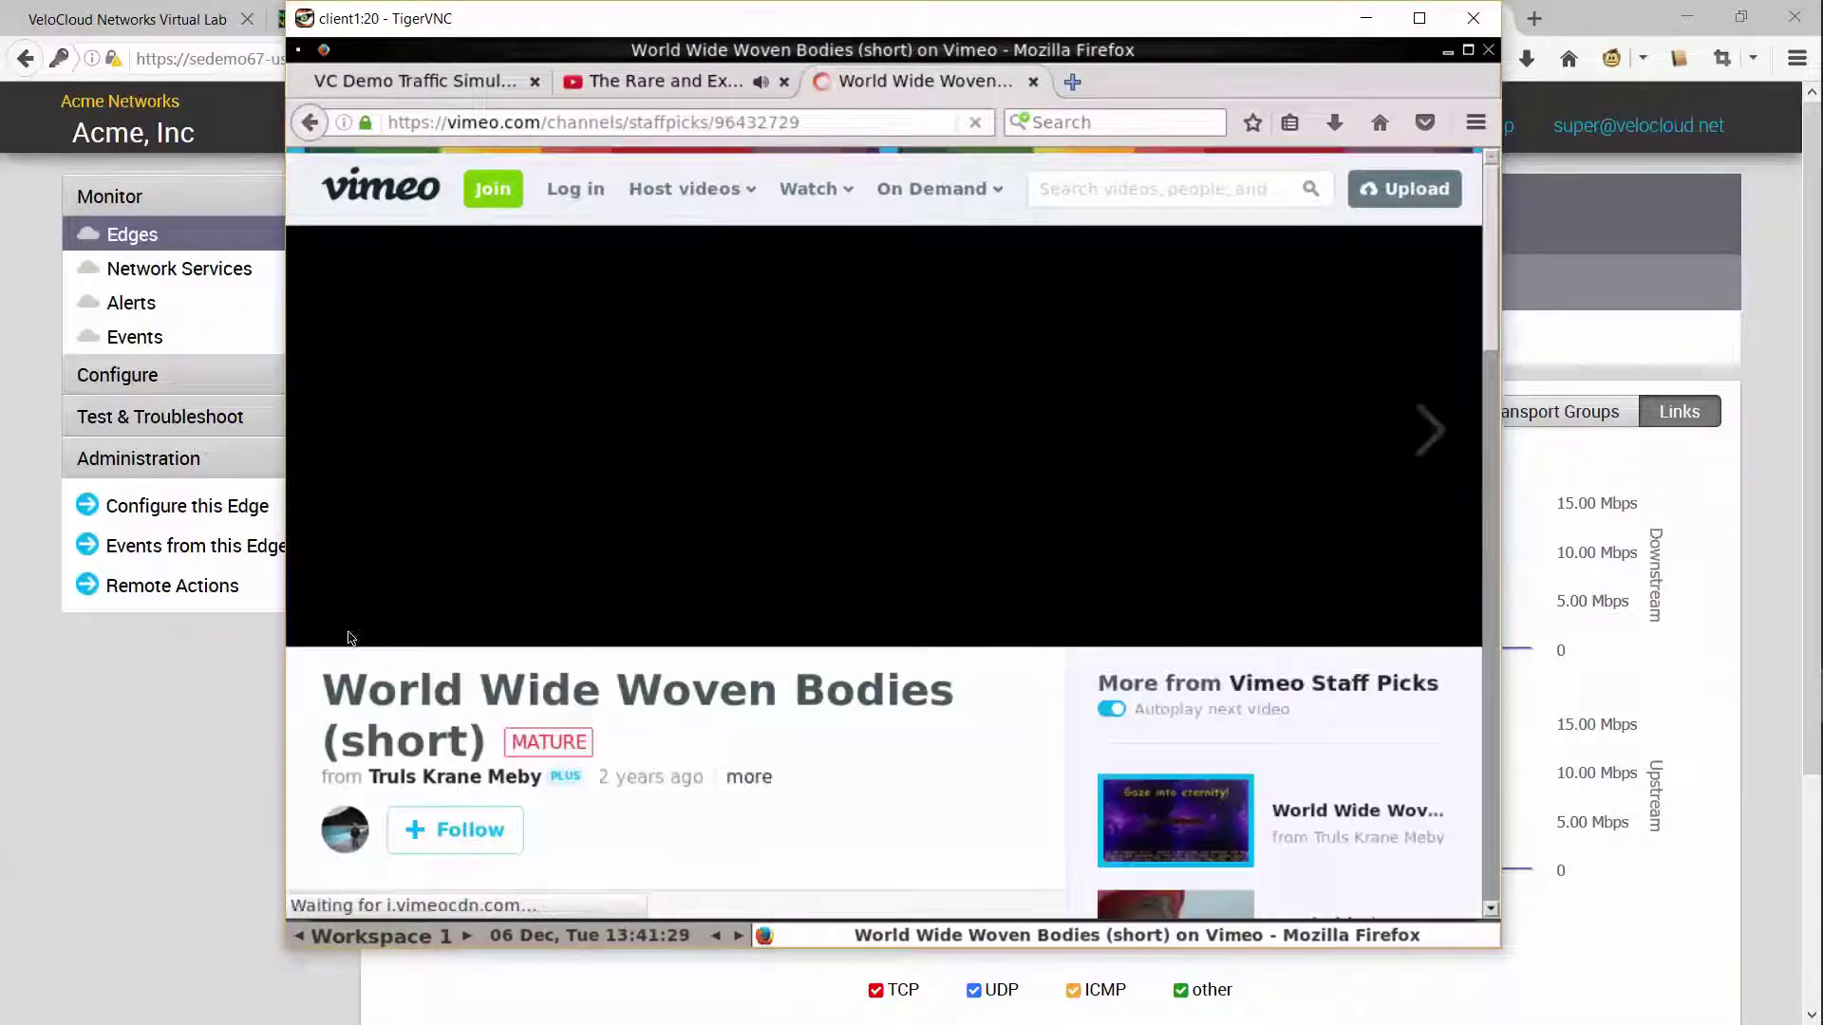
{"action": "left_click", "coordinate": [256, 662]}
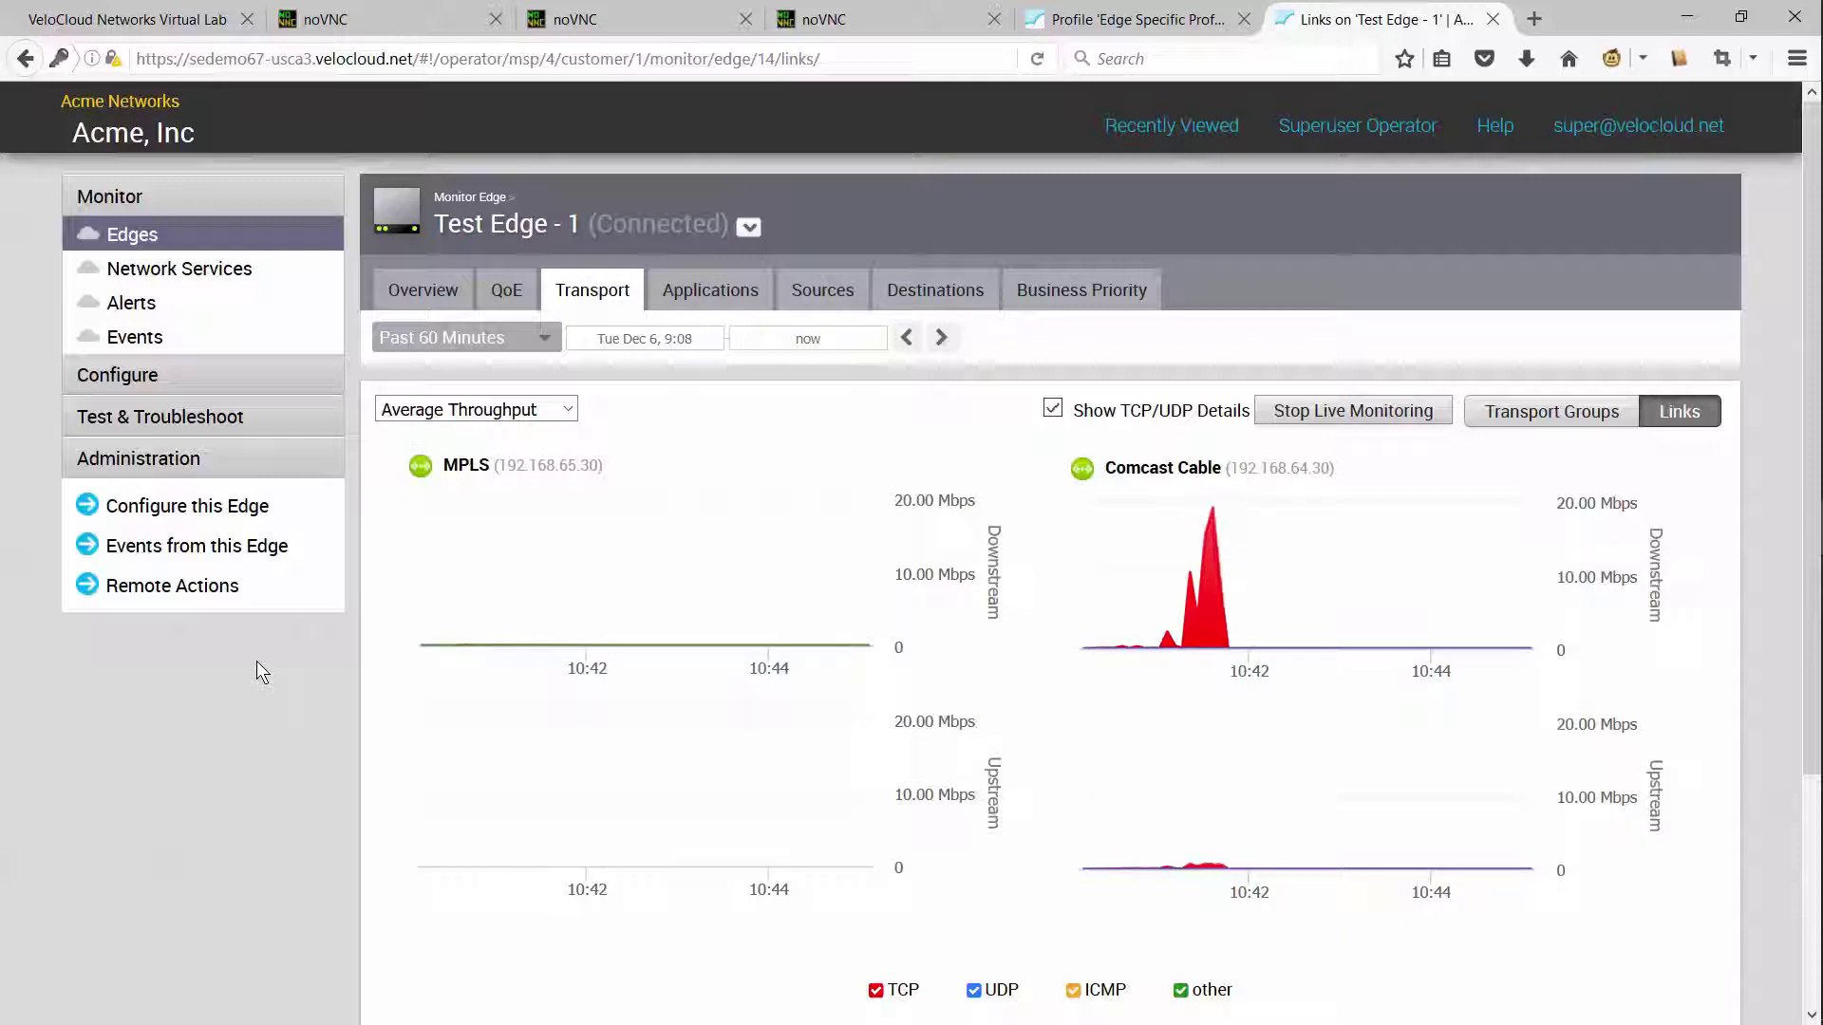
Run the 'ISP outage' scenario in the VC Demo Traffic Simulator.
{"action": "key", "text": "alt+Tab"}
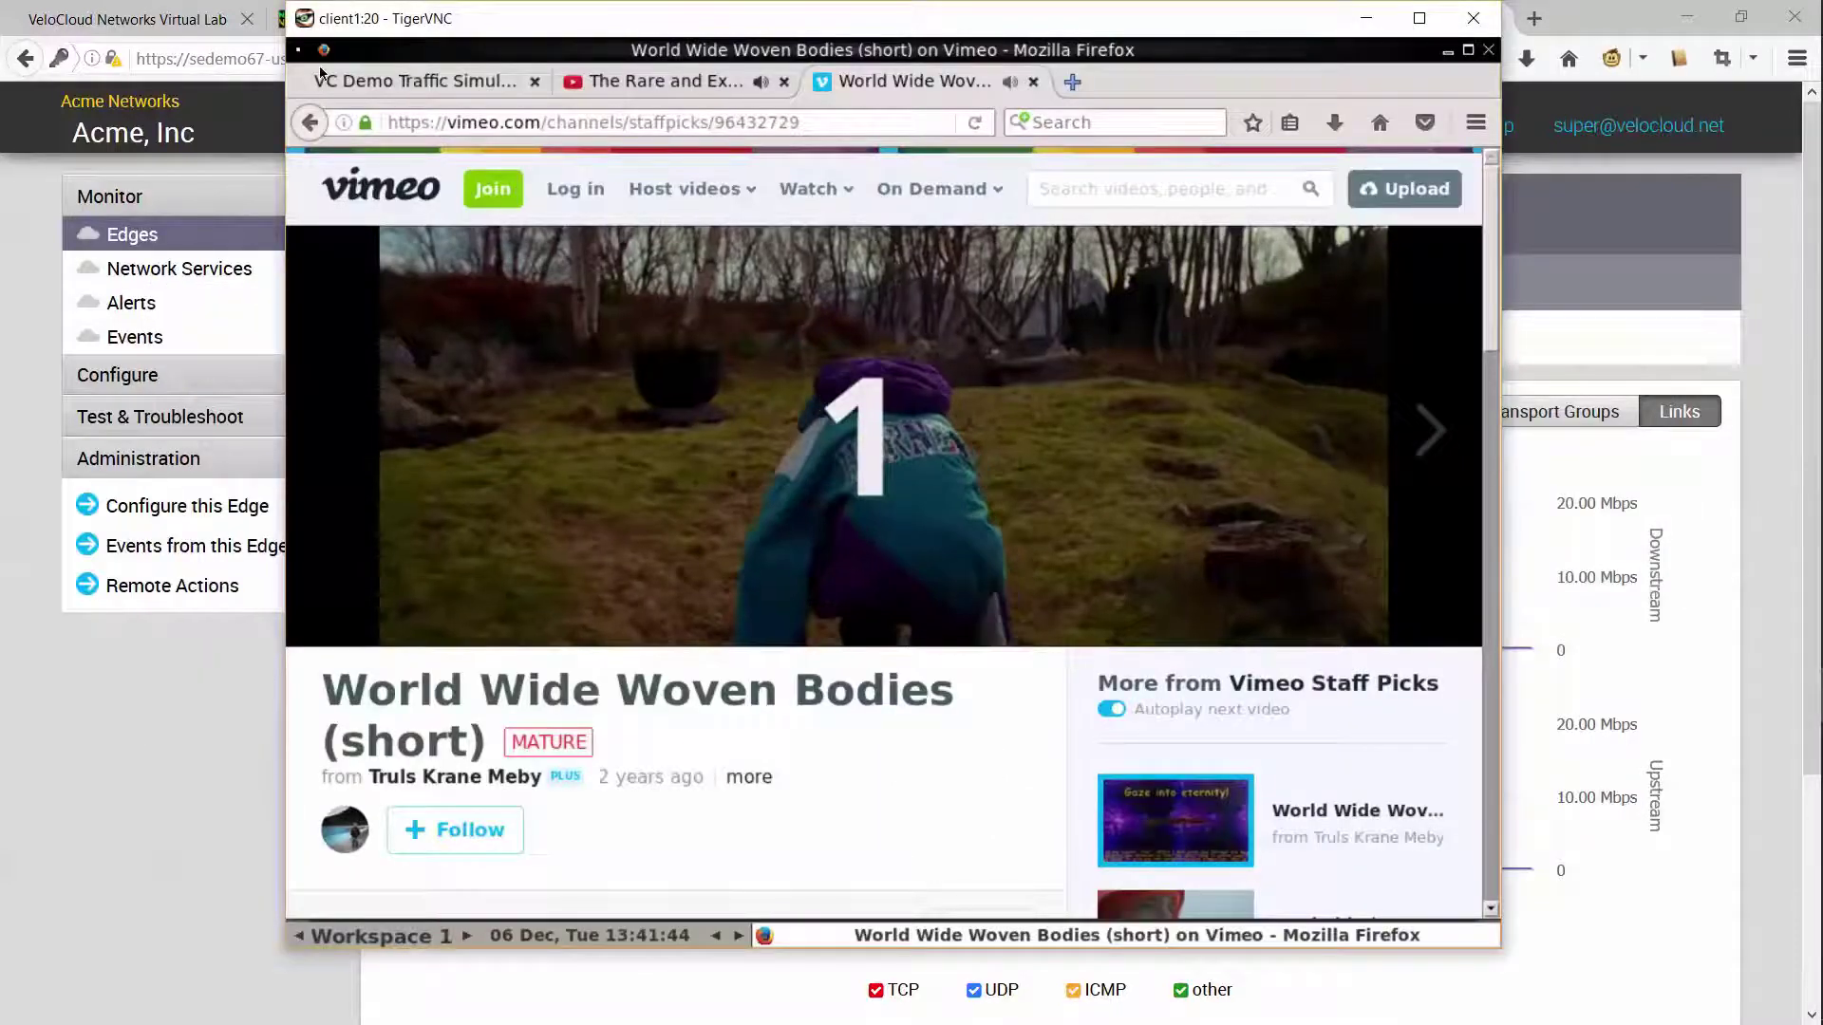
{"action": "left_click", "coordinate": [470, 80]}
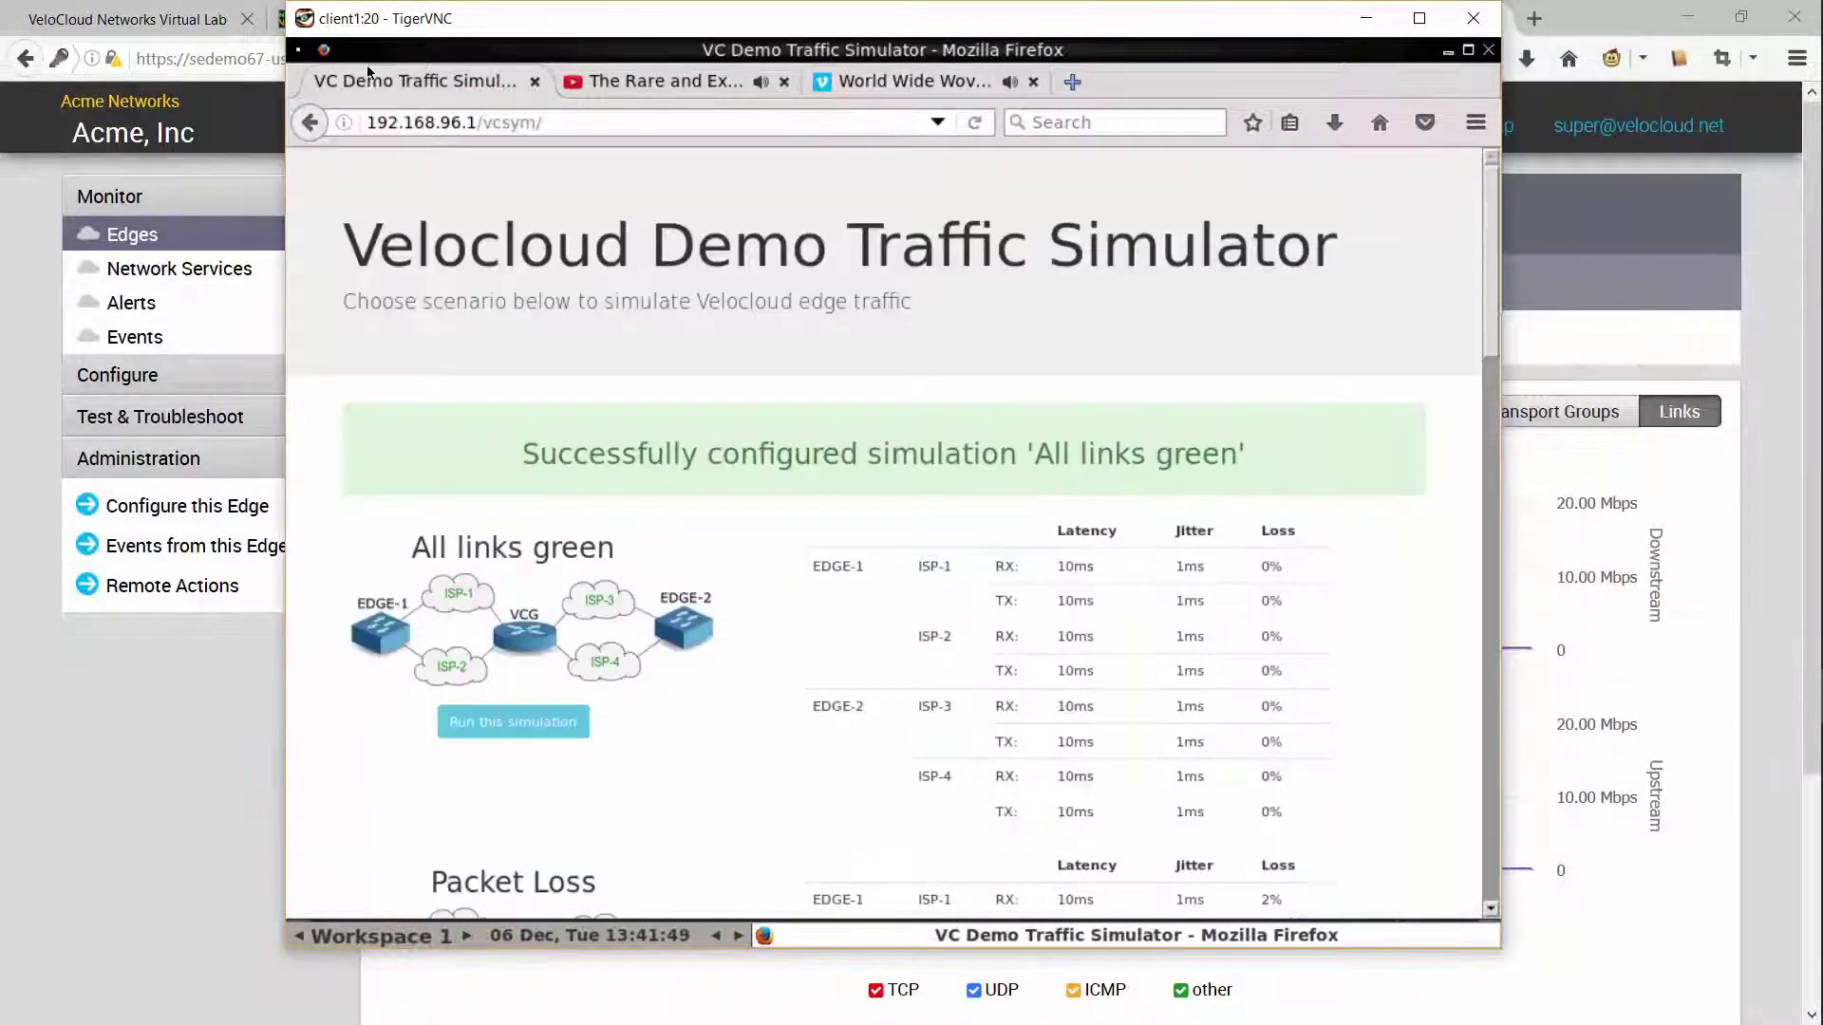
{"action": "scroll", "coordinate": [595, 728], "scroll_direction": "down", "scroll_amount": 1}
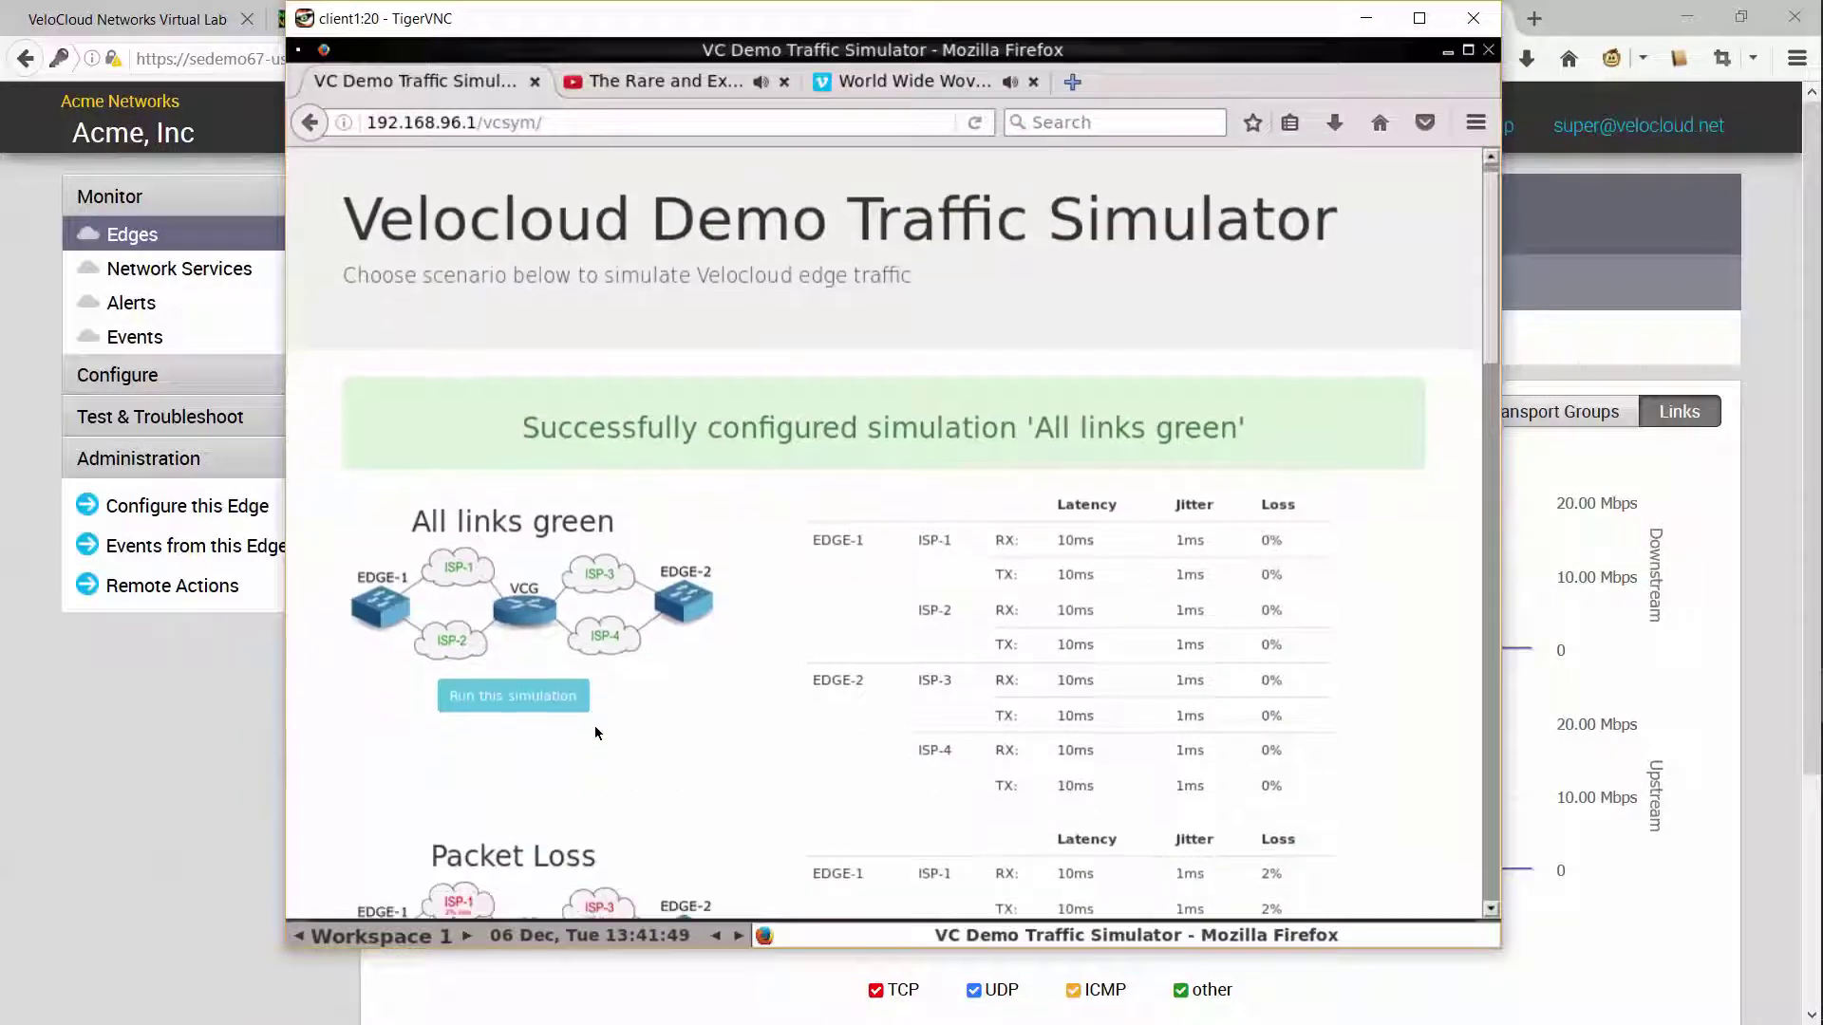
{"action": "scroll", "coordinate": [594, 725], "scroll_direction": "down", "scroll_amount": 10}
{"action": "scroll", "coordinate": [594, 726], "scroll_direction": "up", "scroll_amount": 3}
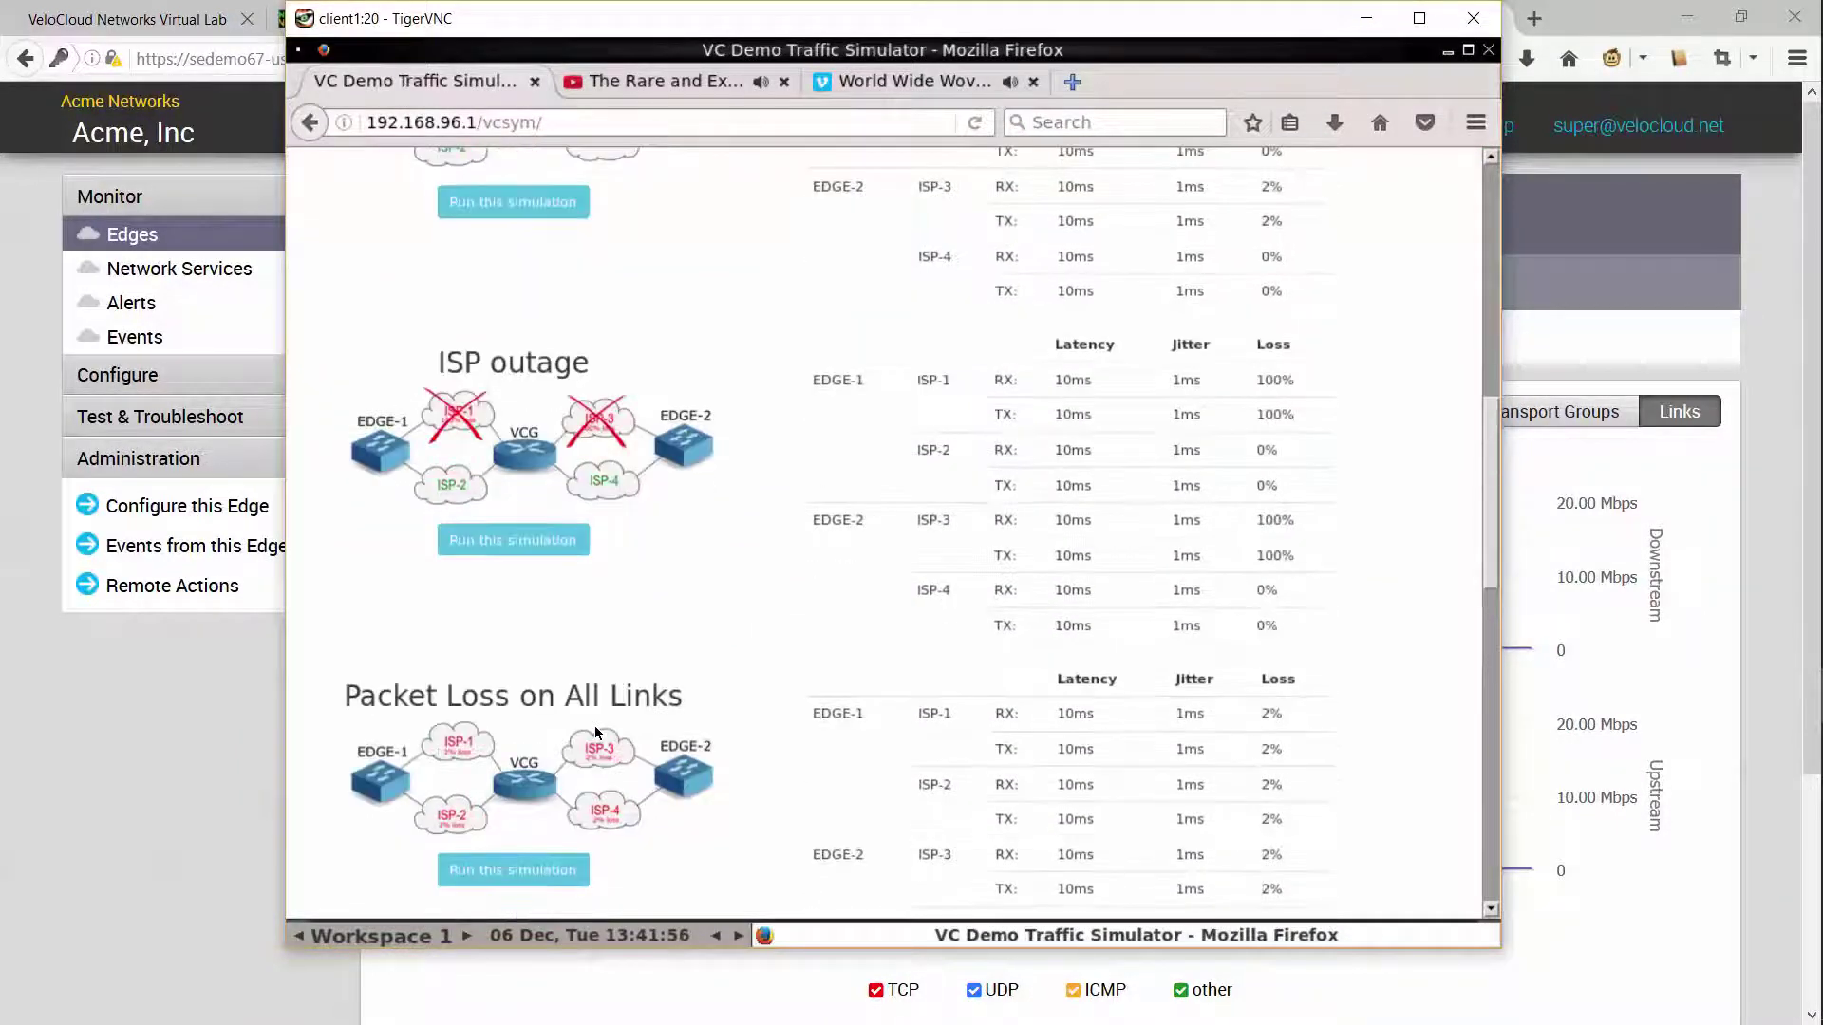
{"action": "left_click", "coordinate": [550, 546]}
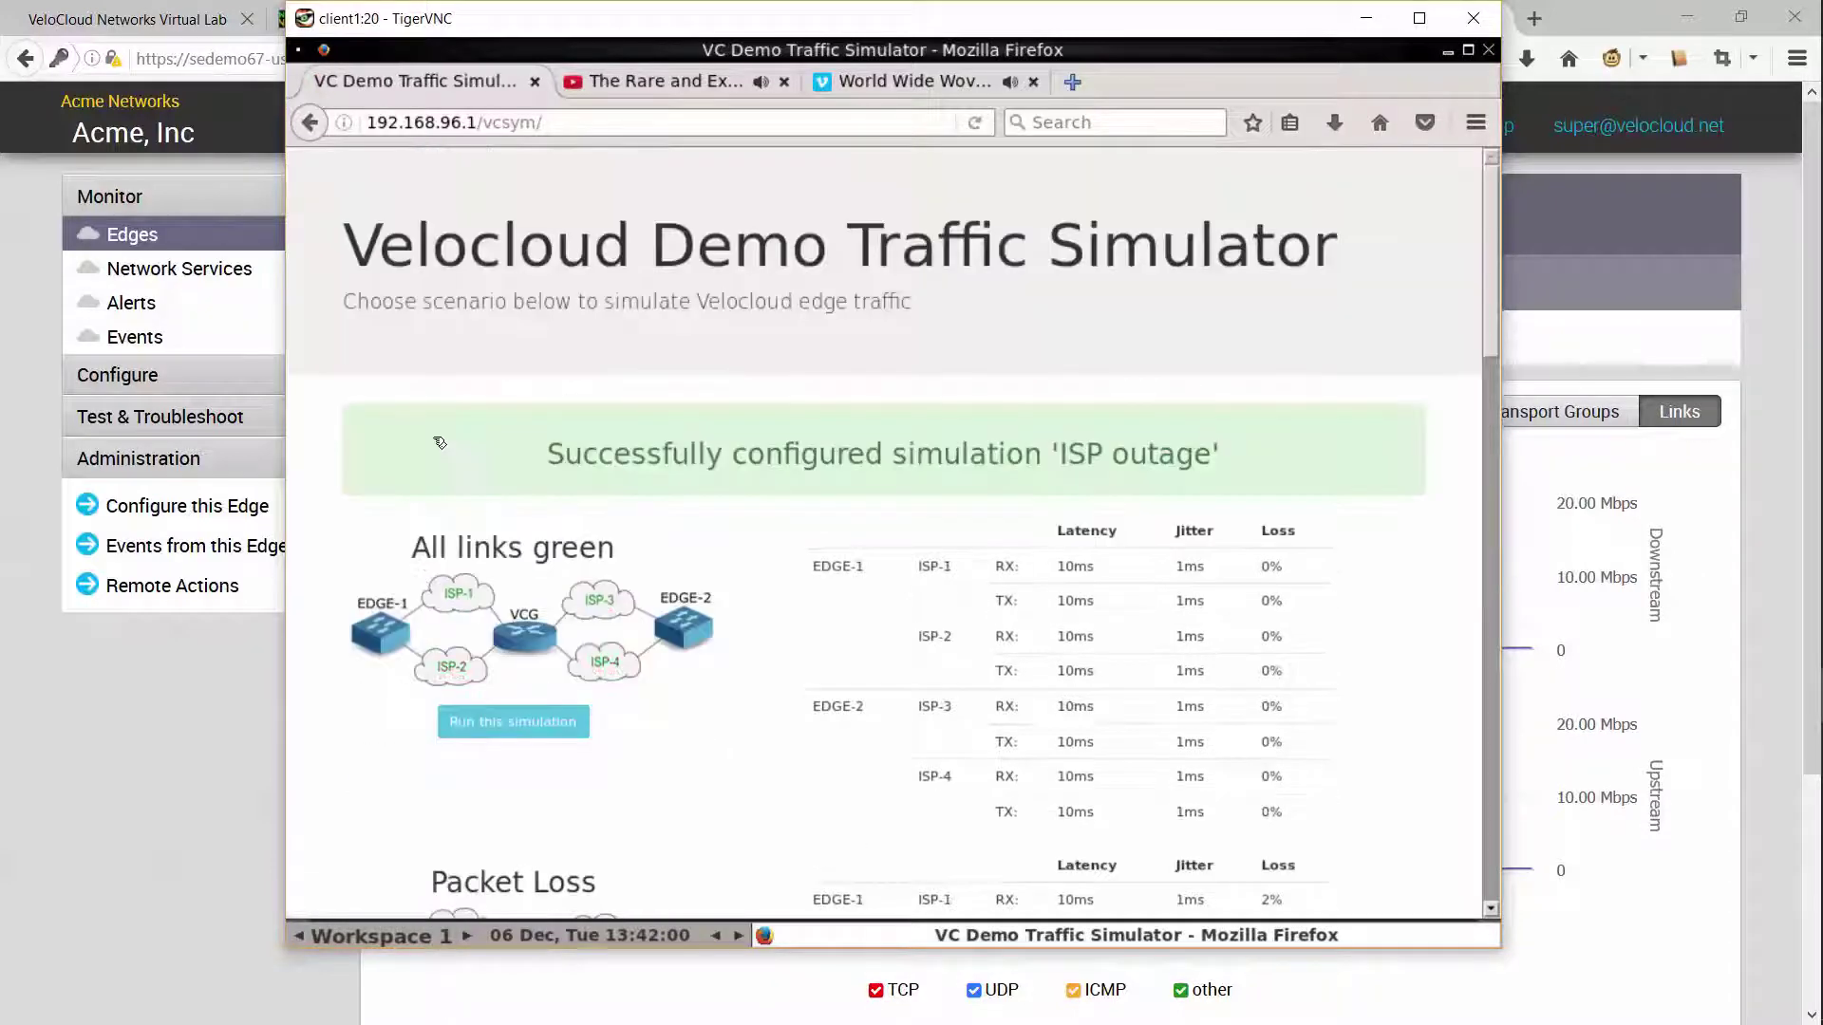
Return to Test Edge - 1's Business Policy rules in VeloCloud Orchestrator.
{"action": "left_click", "coordinate": [227, 668]}
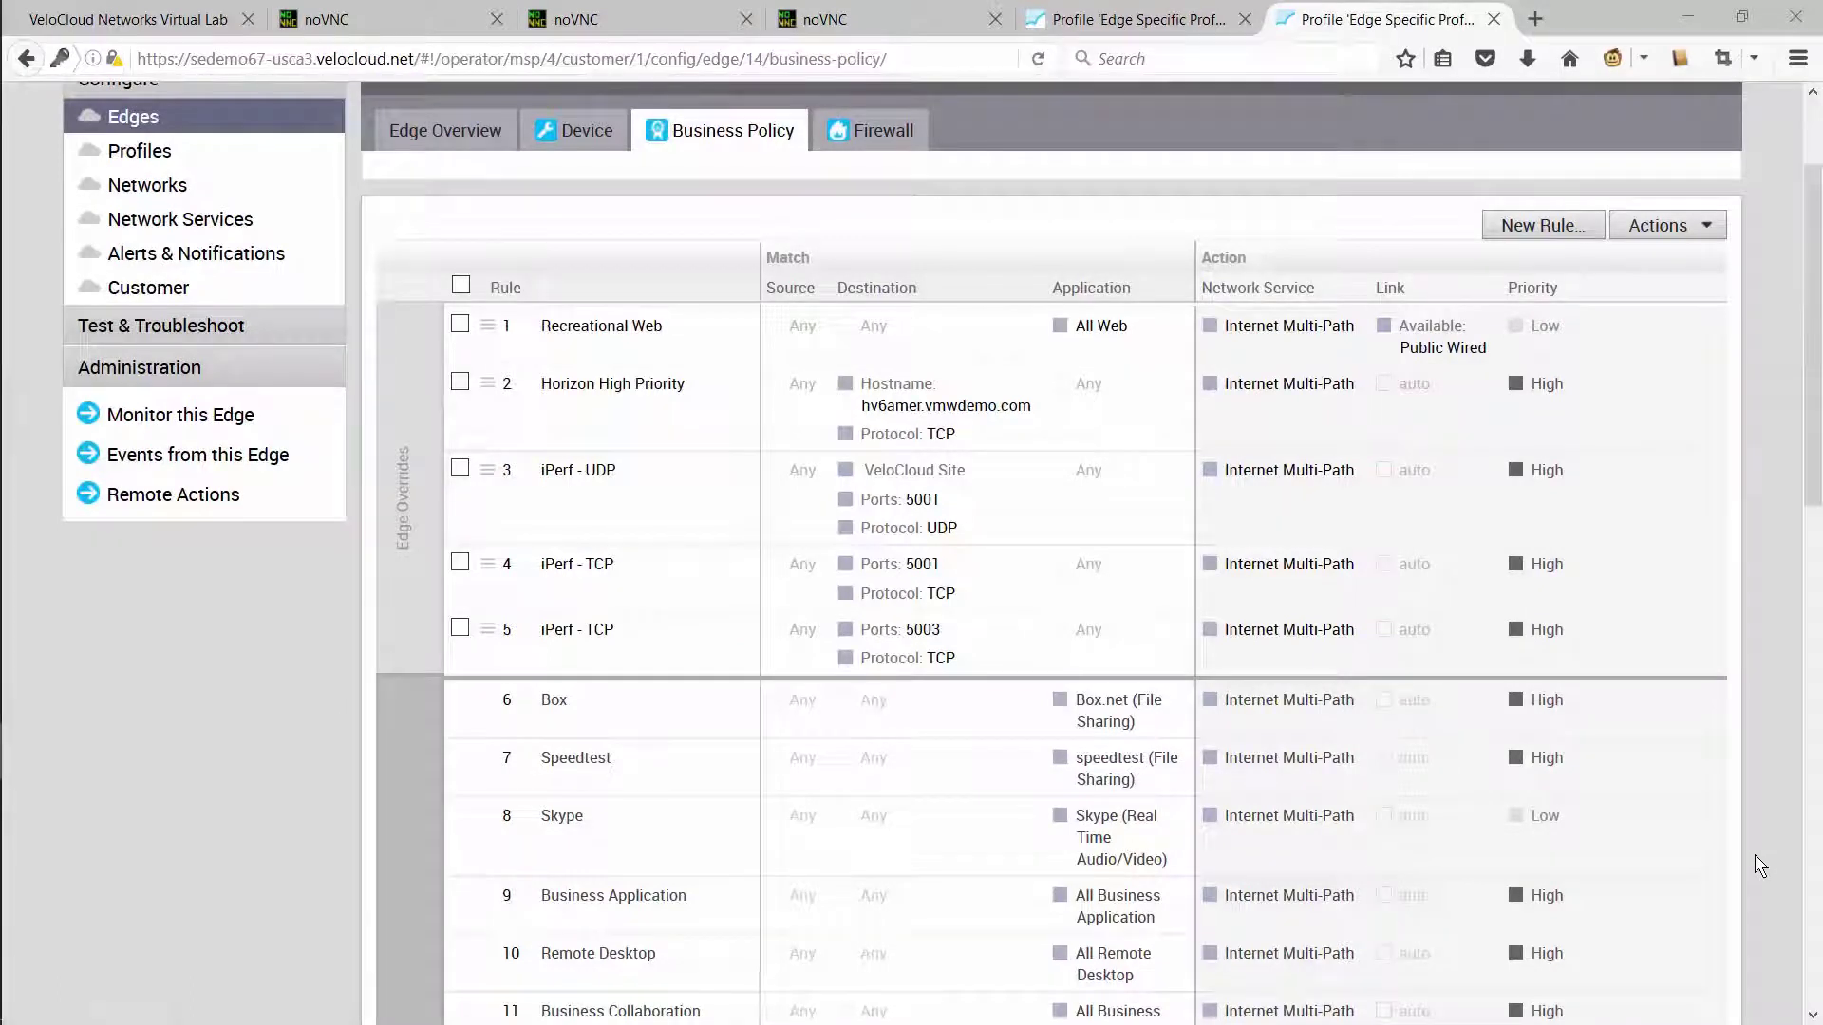
Create a new rule named 'Box' matching the Box.net application at High priority.
{"action": "left_click", "coordinate": [1538, 225]}
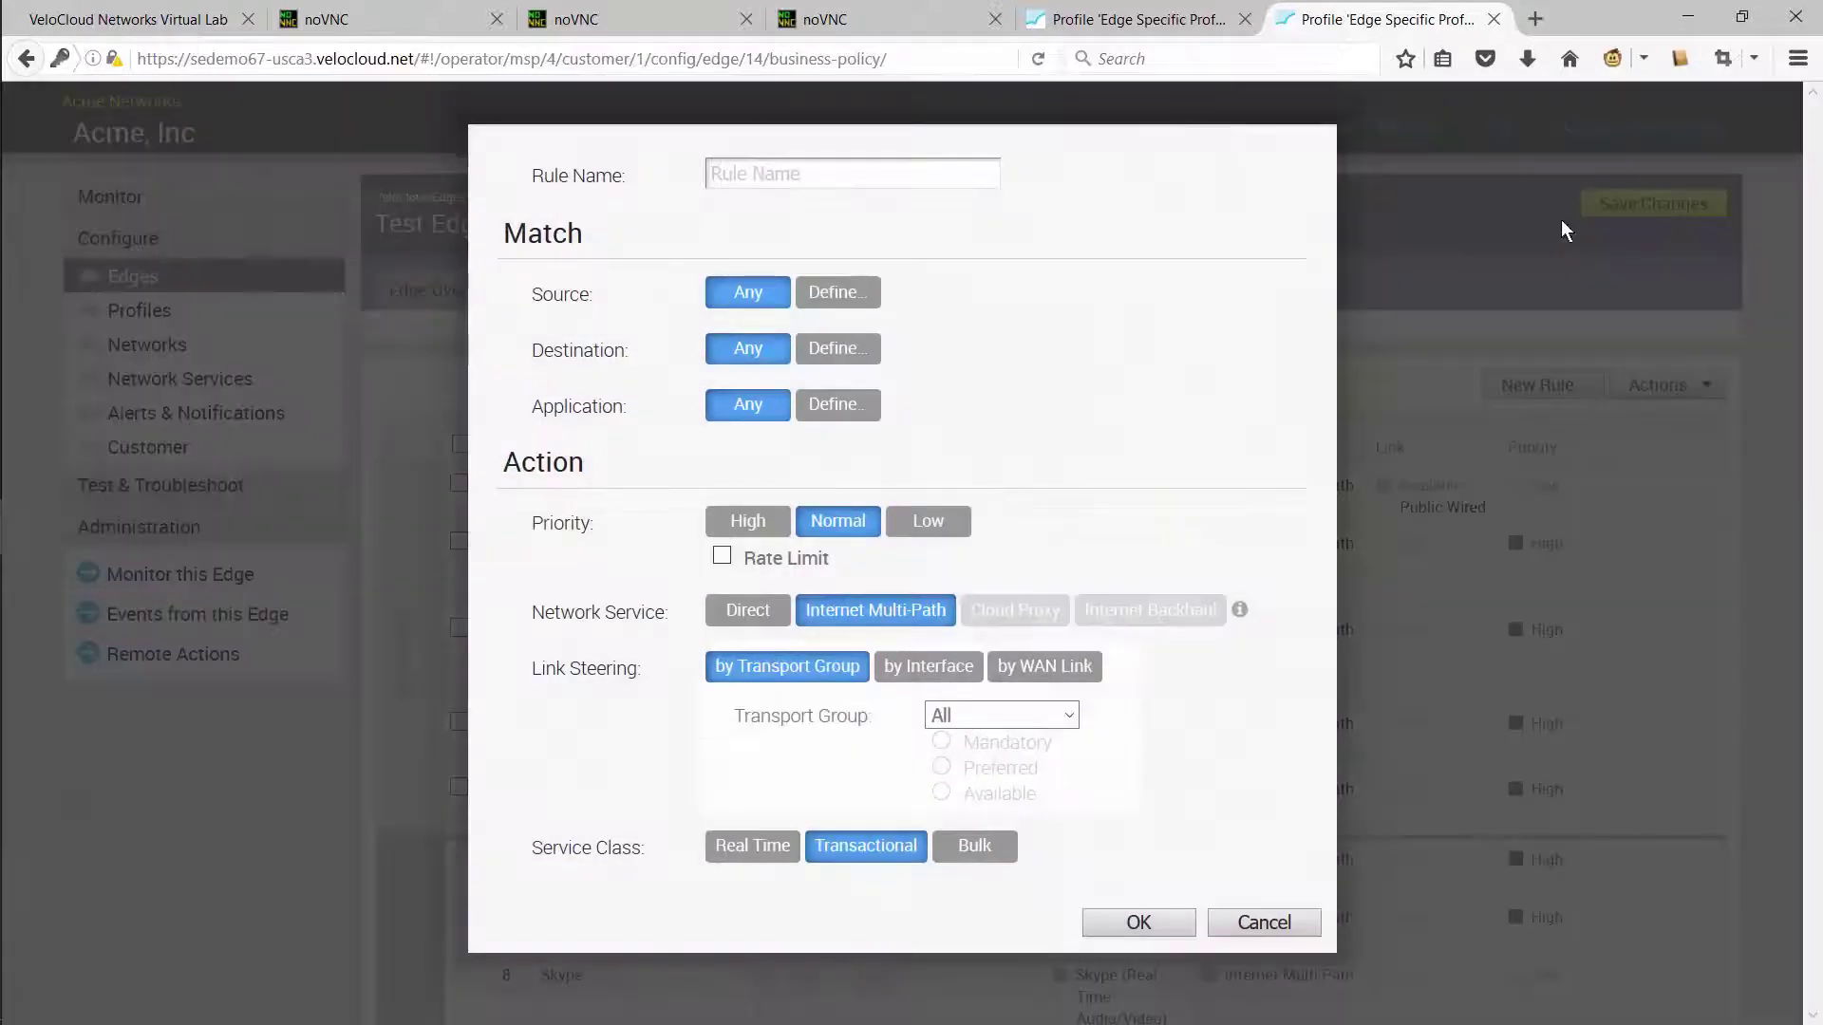
{"action": "left_click", "coordinate": [846, 171]}
{"action": "type", "text": "Box"}
{"action": "left_click", "coordinate": [846, 418]}
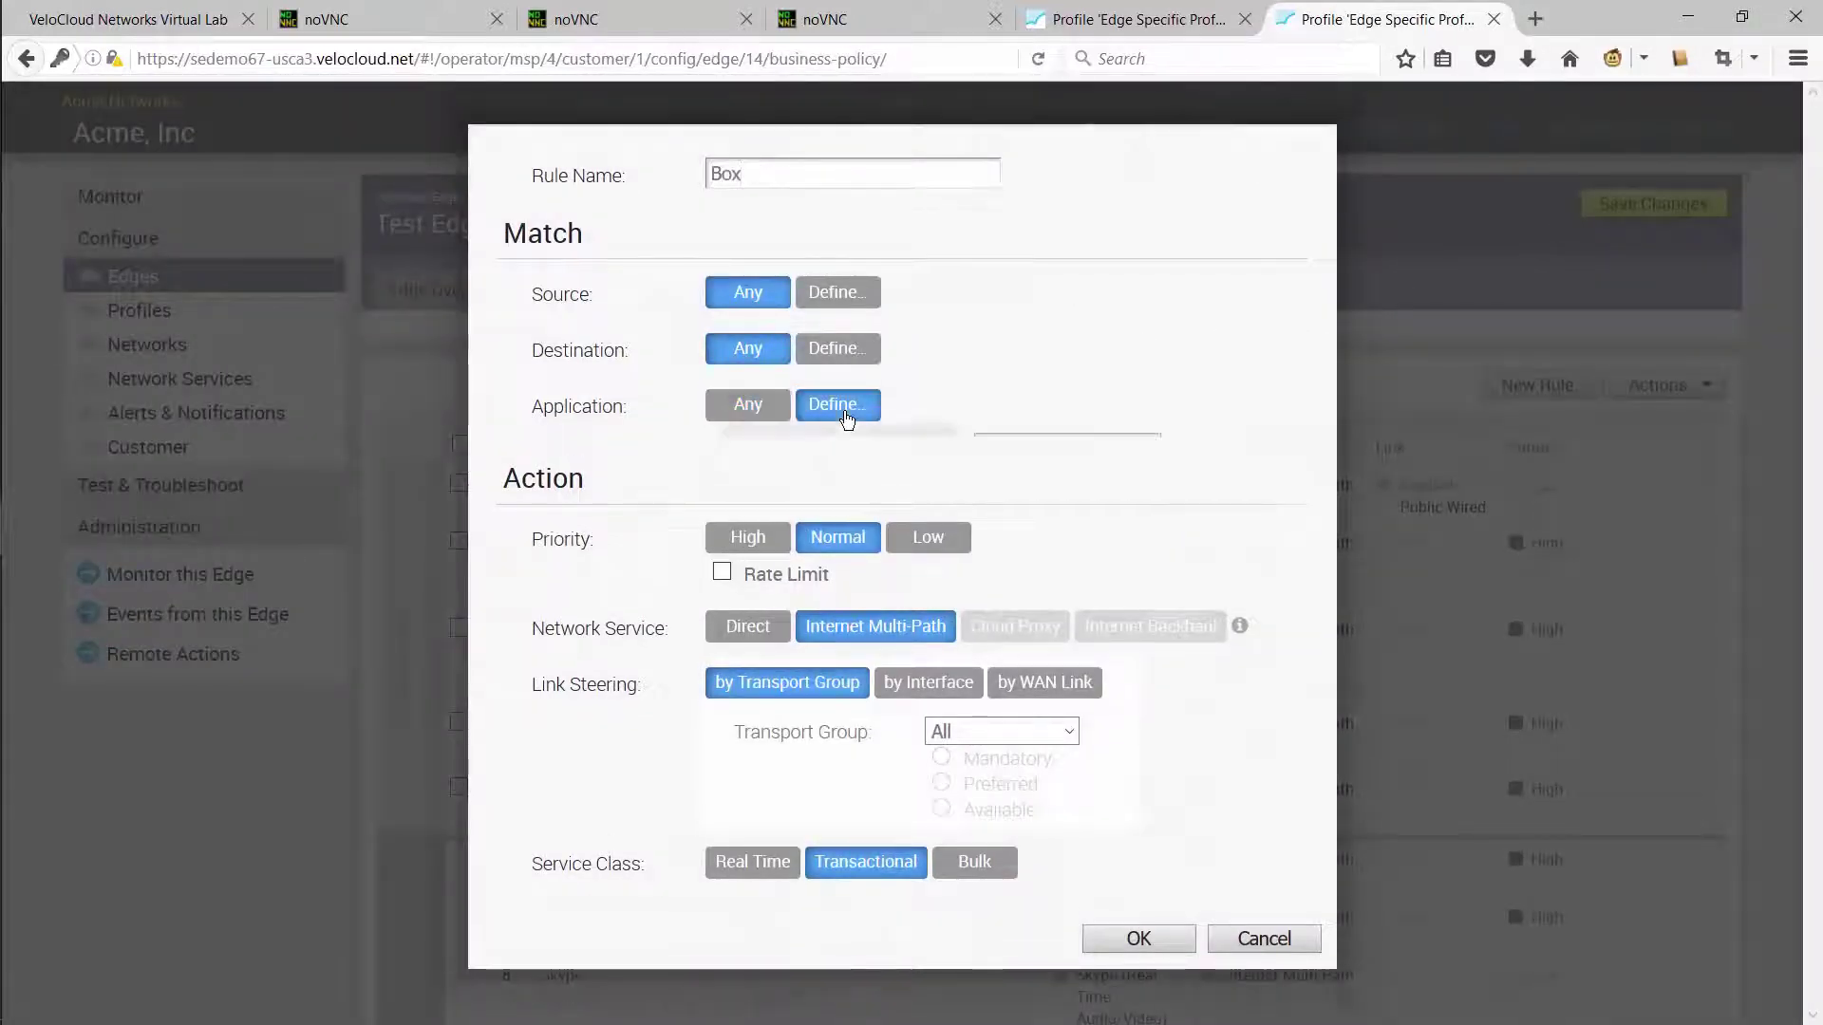
{"action": "left_click", "coordinate": [1012, 460]}
{"action": "type", "text": "box"}
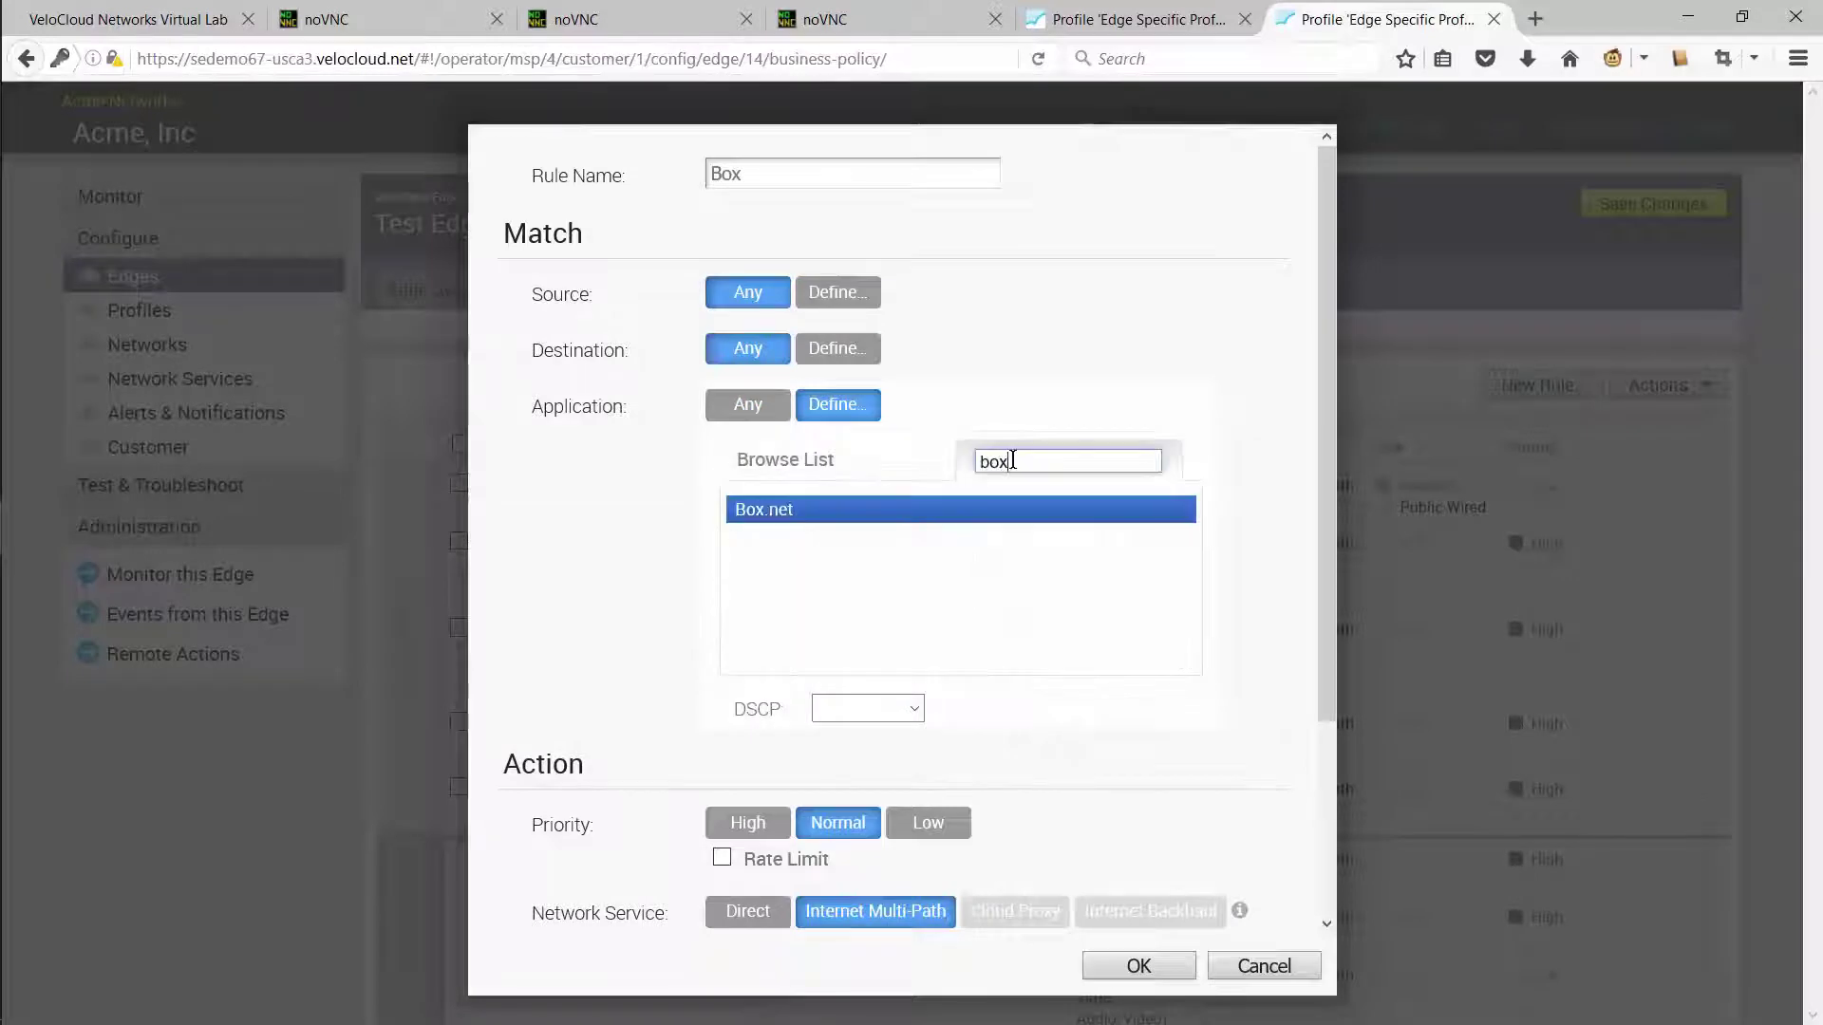
{"action": "left_click", "coordinate": [834, 513]}
{"action": "left_click_drag", "start_coordinate": [1327, 512], "coordinate": [1326, 709]}
{"action": "left_click", "coordinate": [747, 581]}
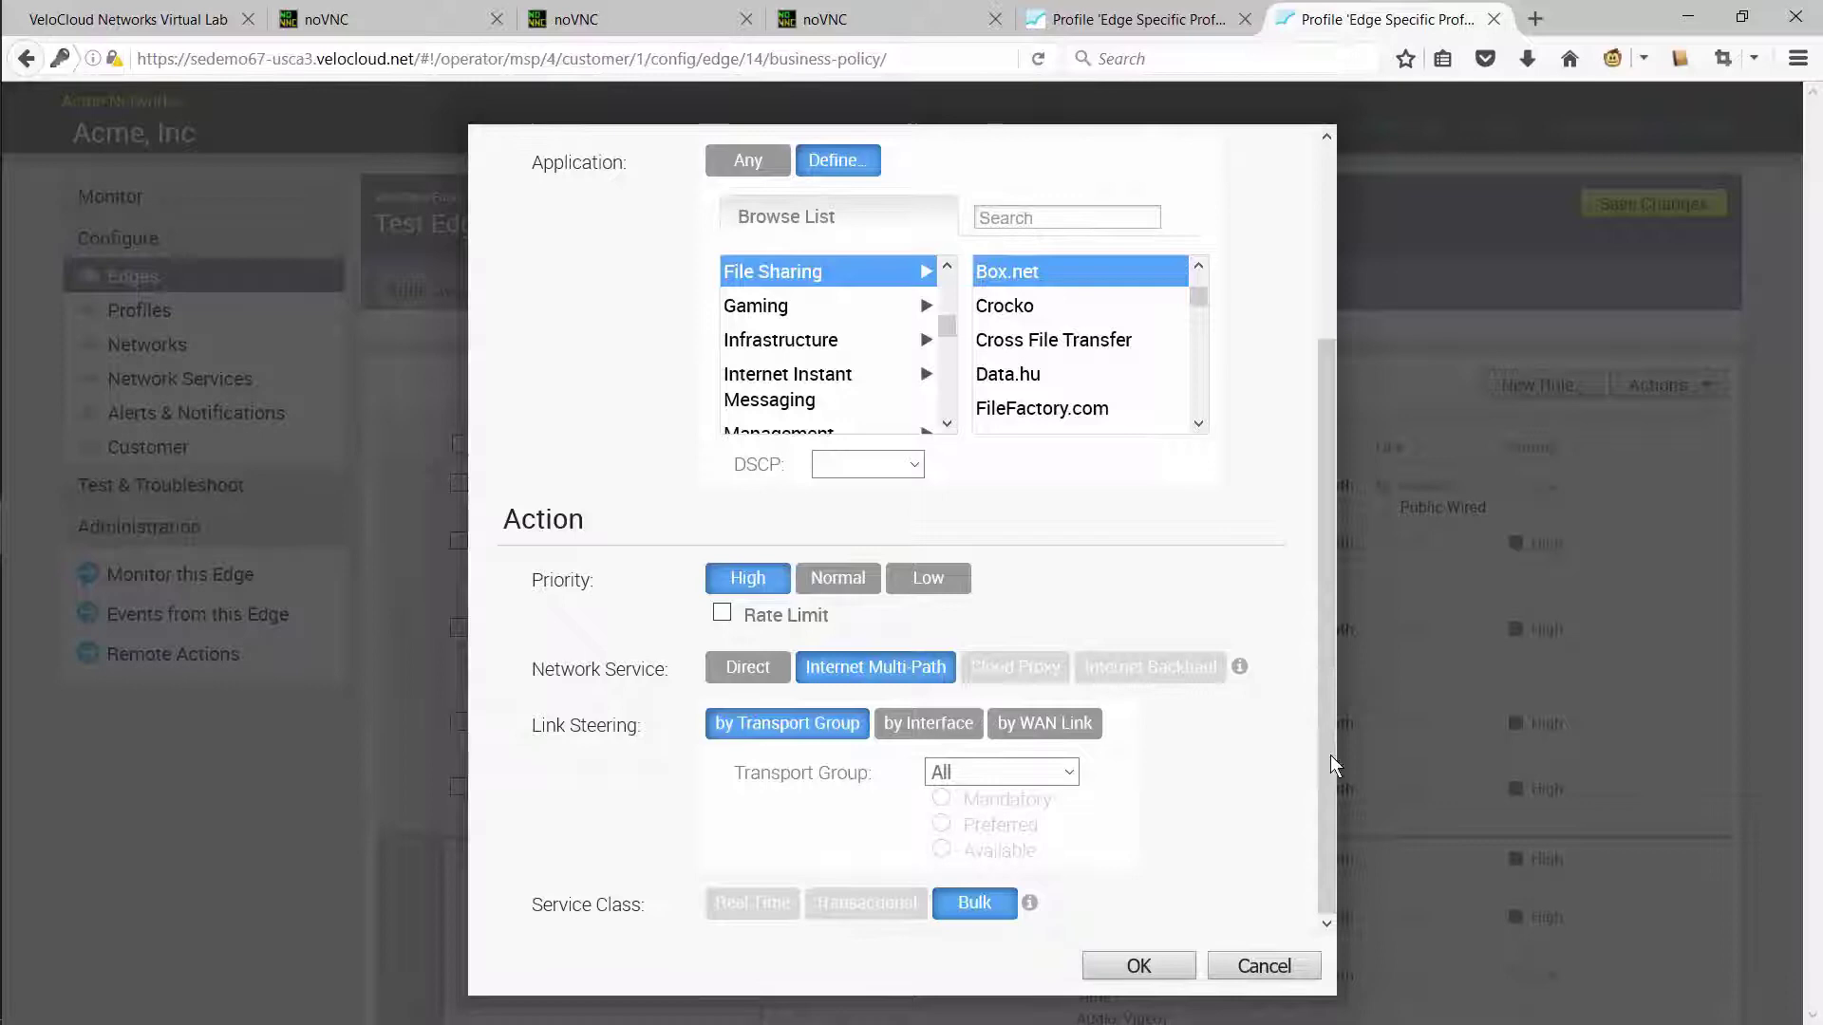
Steer the Box rule to interface GE2 as Preferred and save the business policy.
{"action": "left_click", "coordinate": [928, 724]}
{"action": "scroll", "coordinate": [1323, 684], "scroll_direction": "down", "scroll_amount": 1}
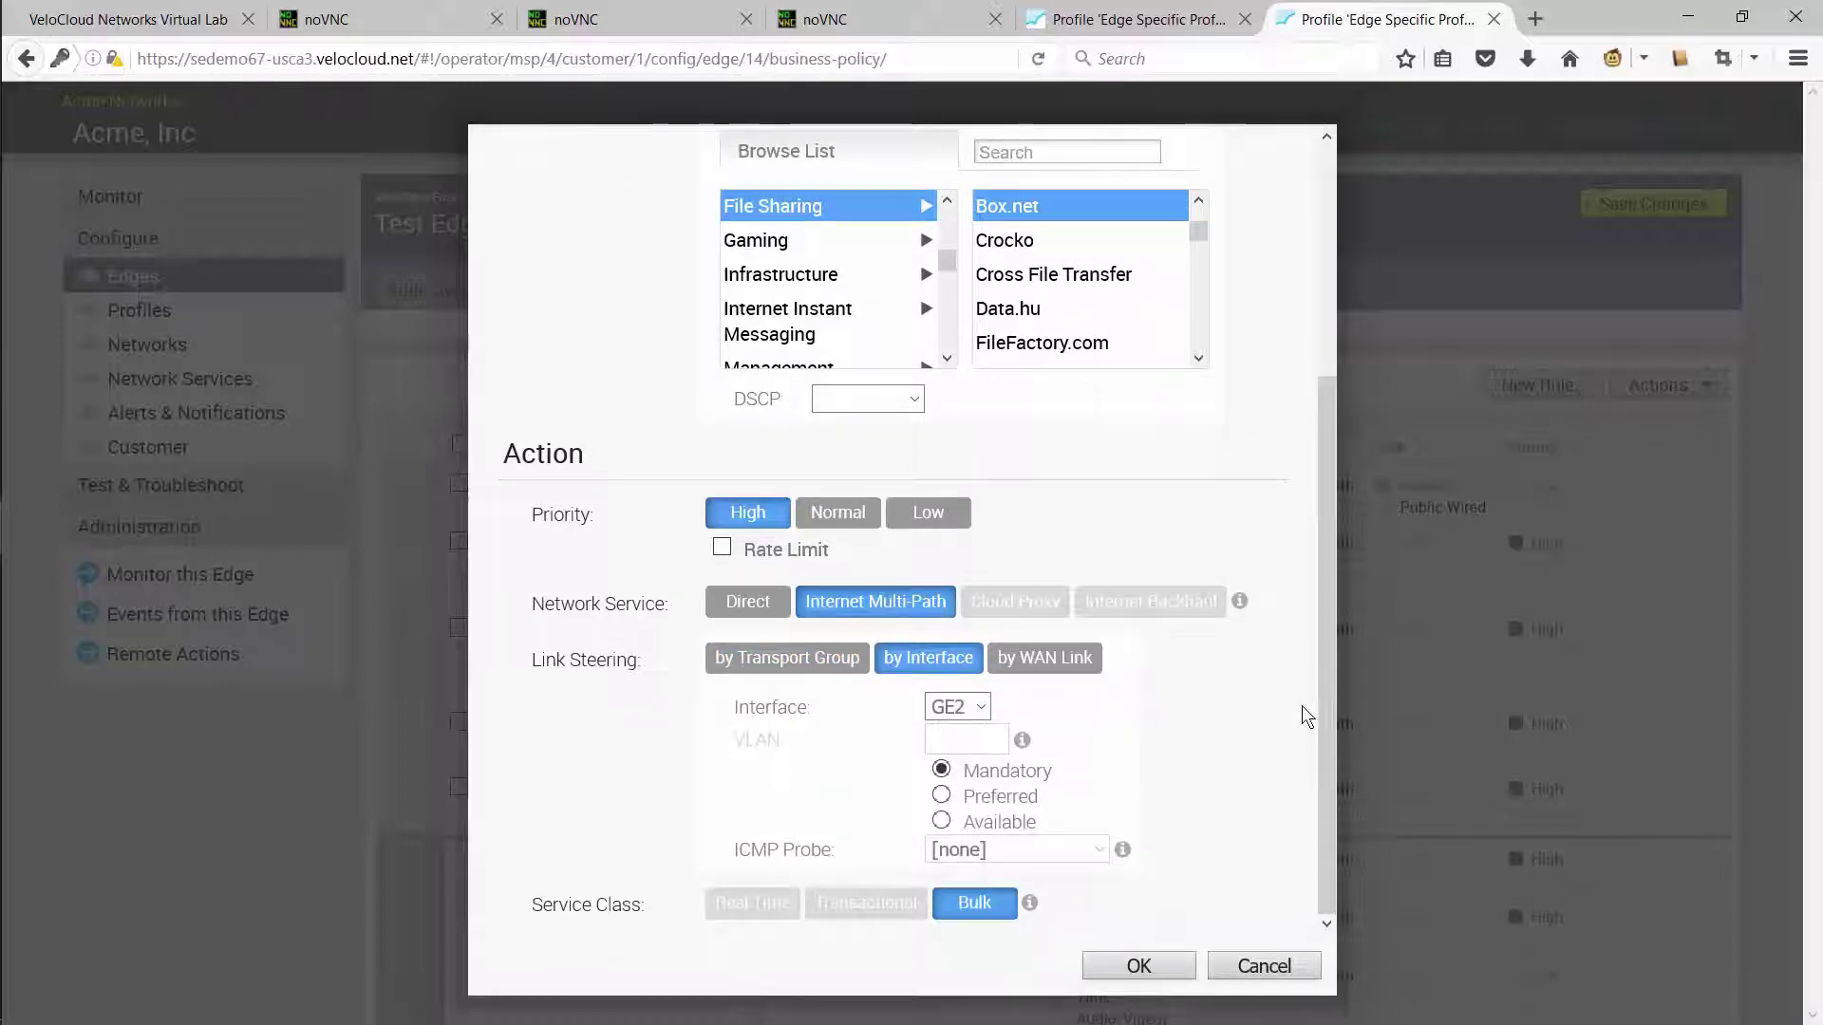
{"action": "left_click", "coordinate": [942, 796]}
{"action": "left_click", "coordinate": [1138, 965]}
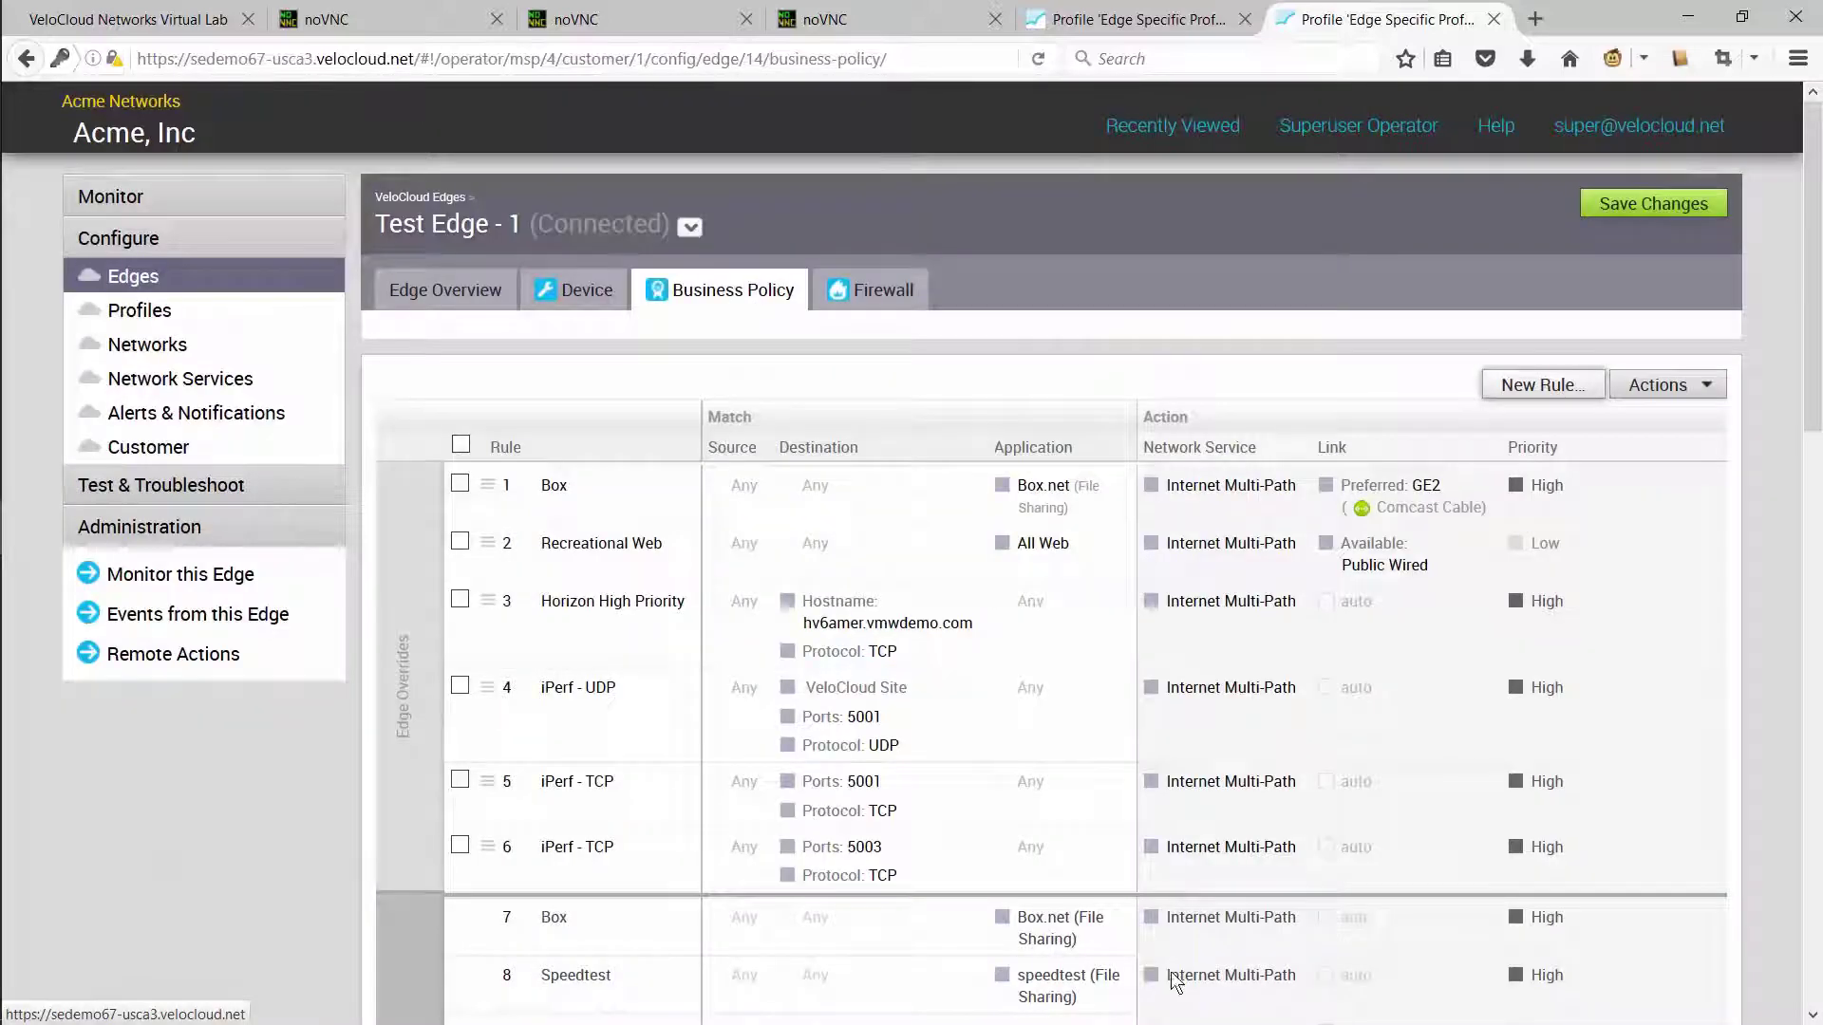
{"action": "left_click", "coordinate": [1656, 210]}
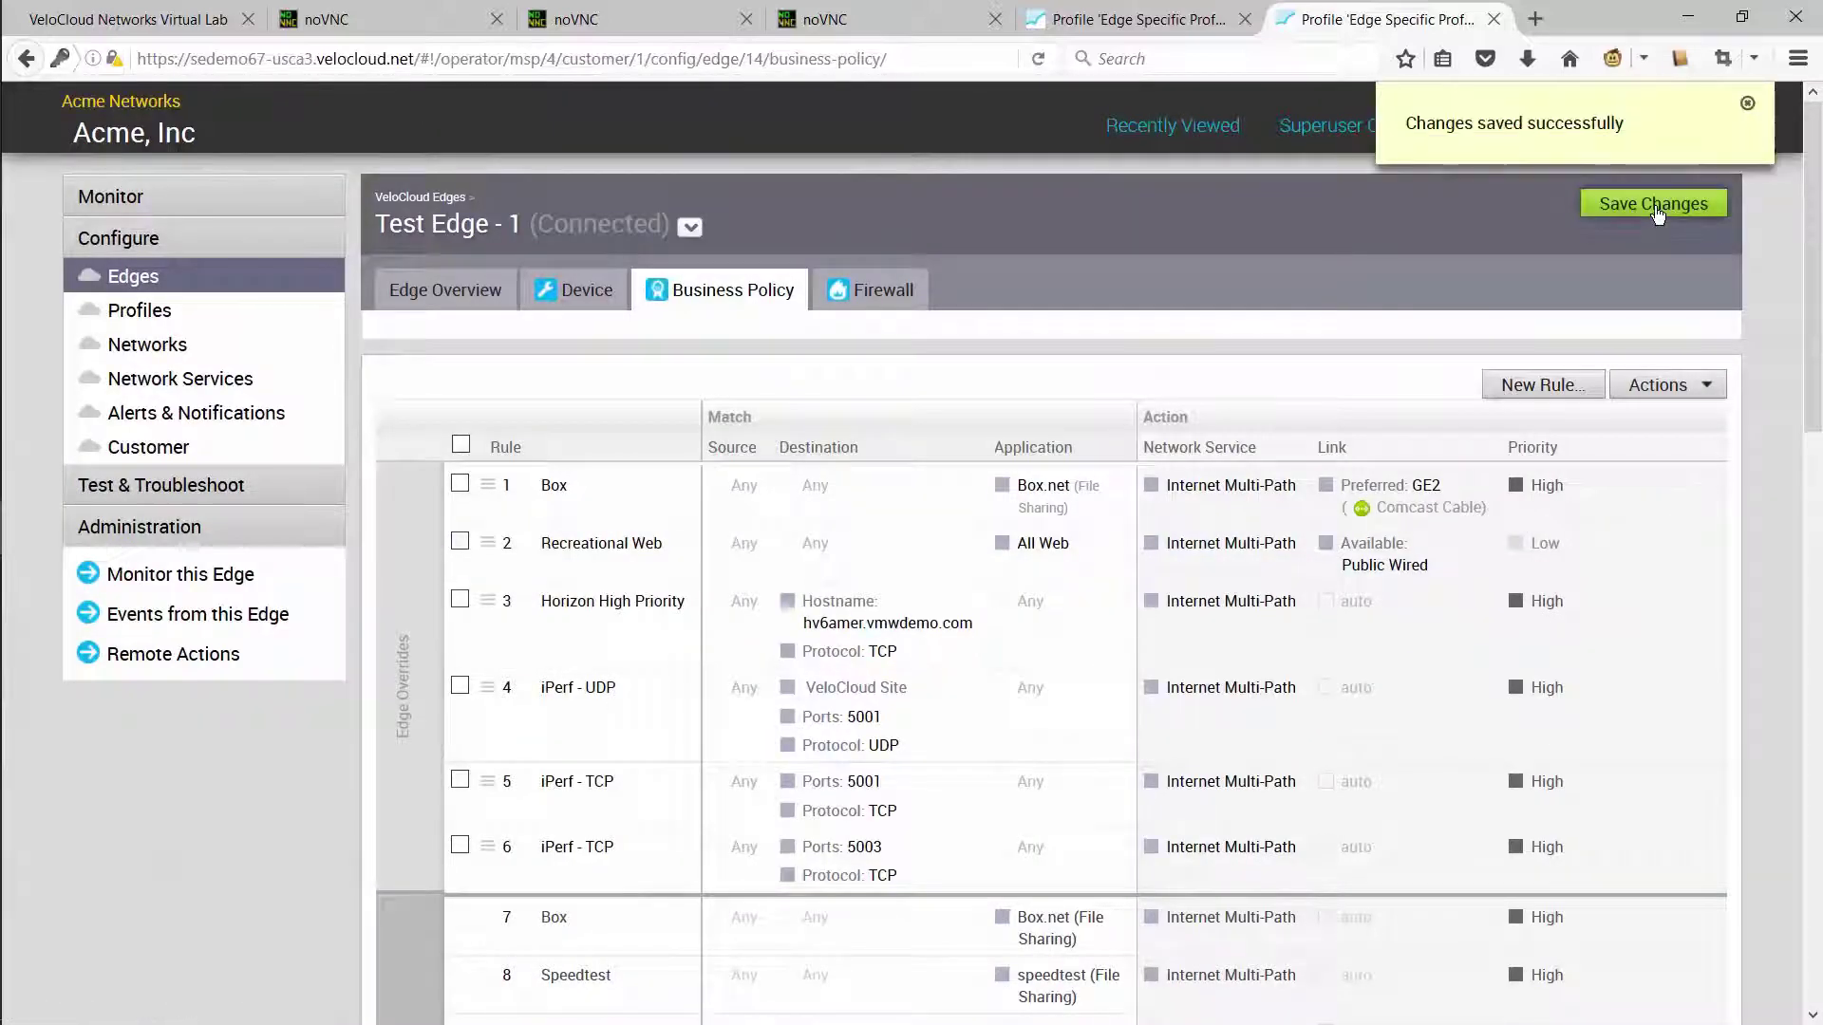
Start live Transport monitoring with TCP/UDP details for Test Edge - 1, then view its Overview.
{"action": "left_click", "coordinate": [181, 574]}
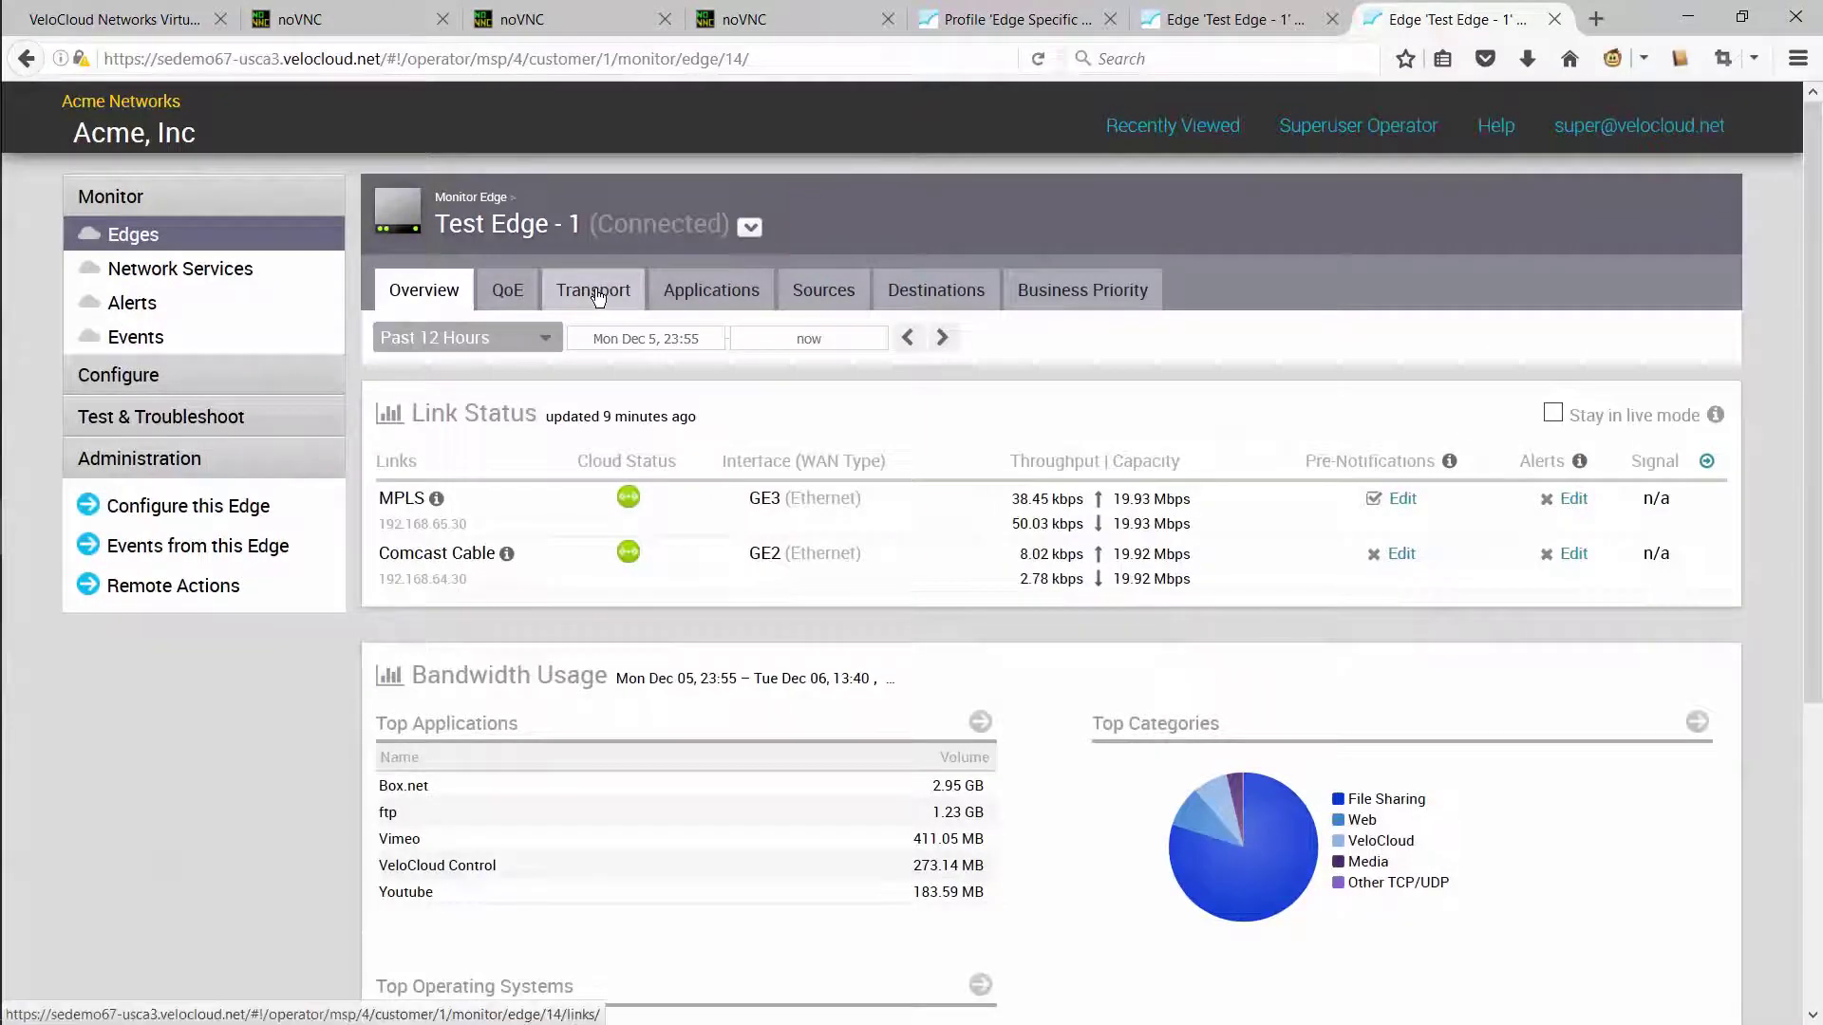
{"action": "left_click", "coordinate": [632, 293]}
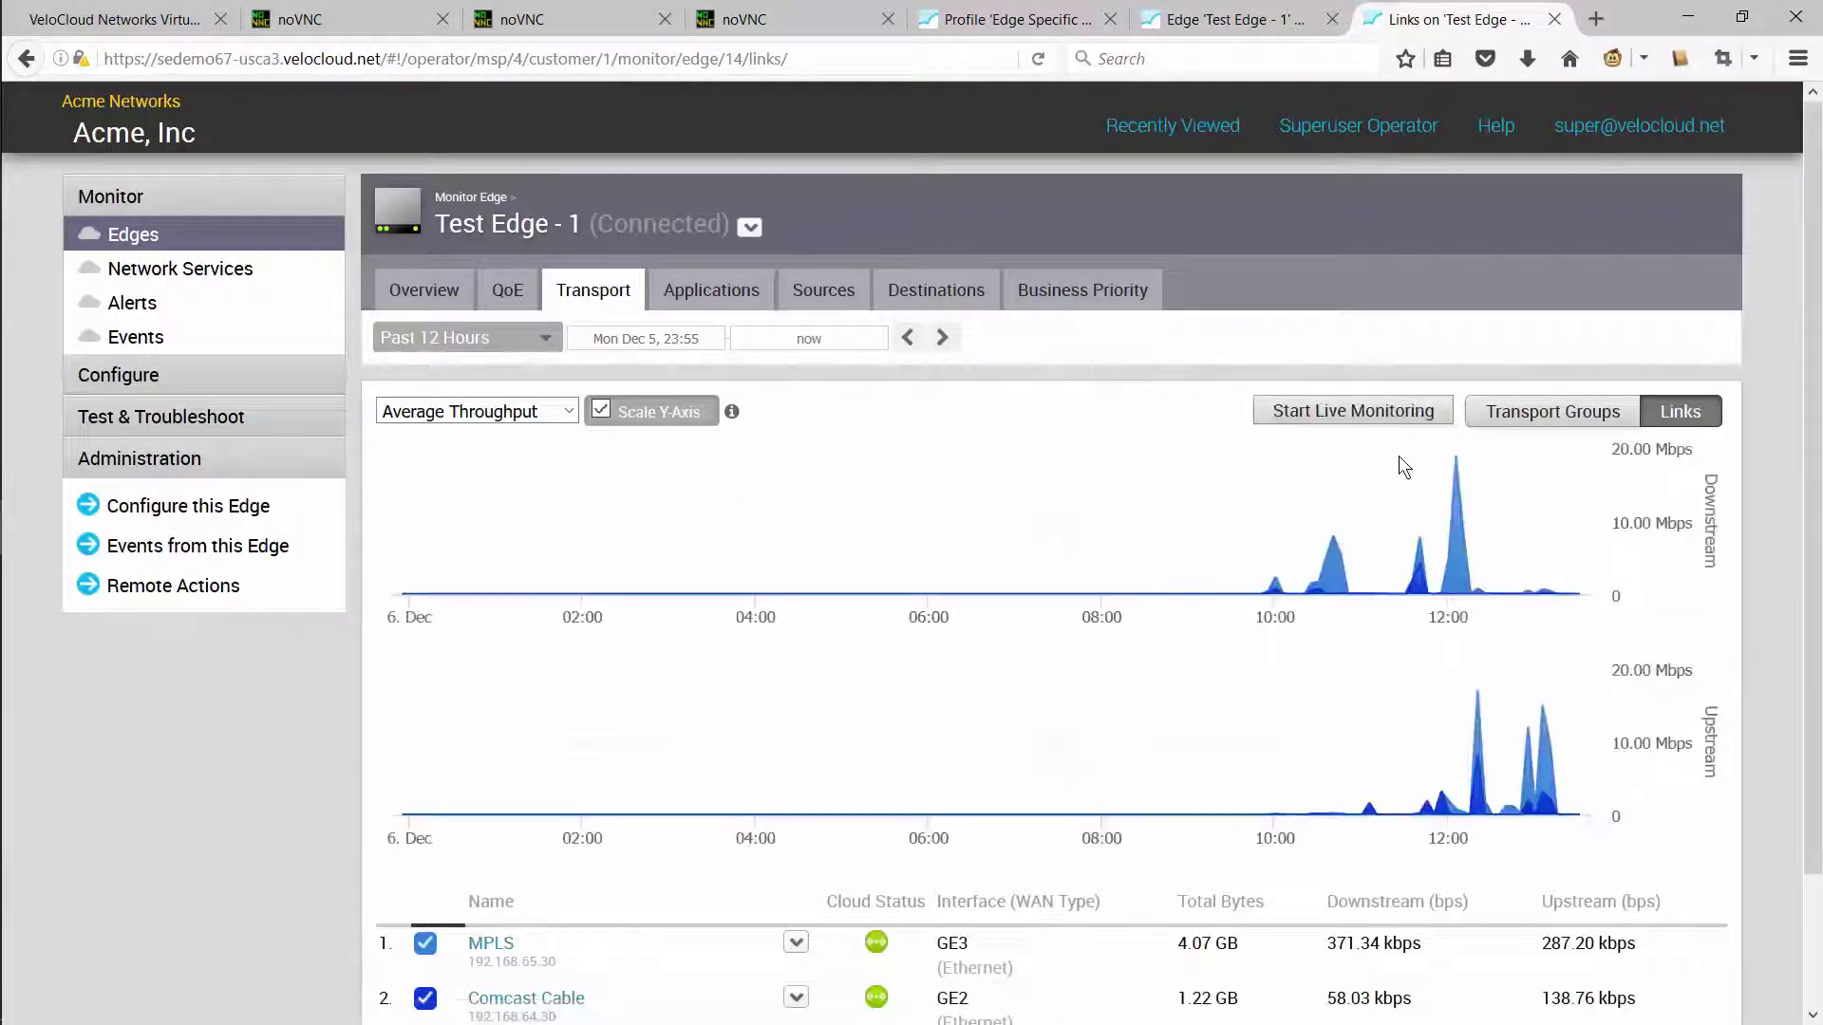
{"action": "left_click", "coordinate": [1345, 418]}
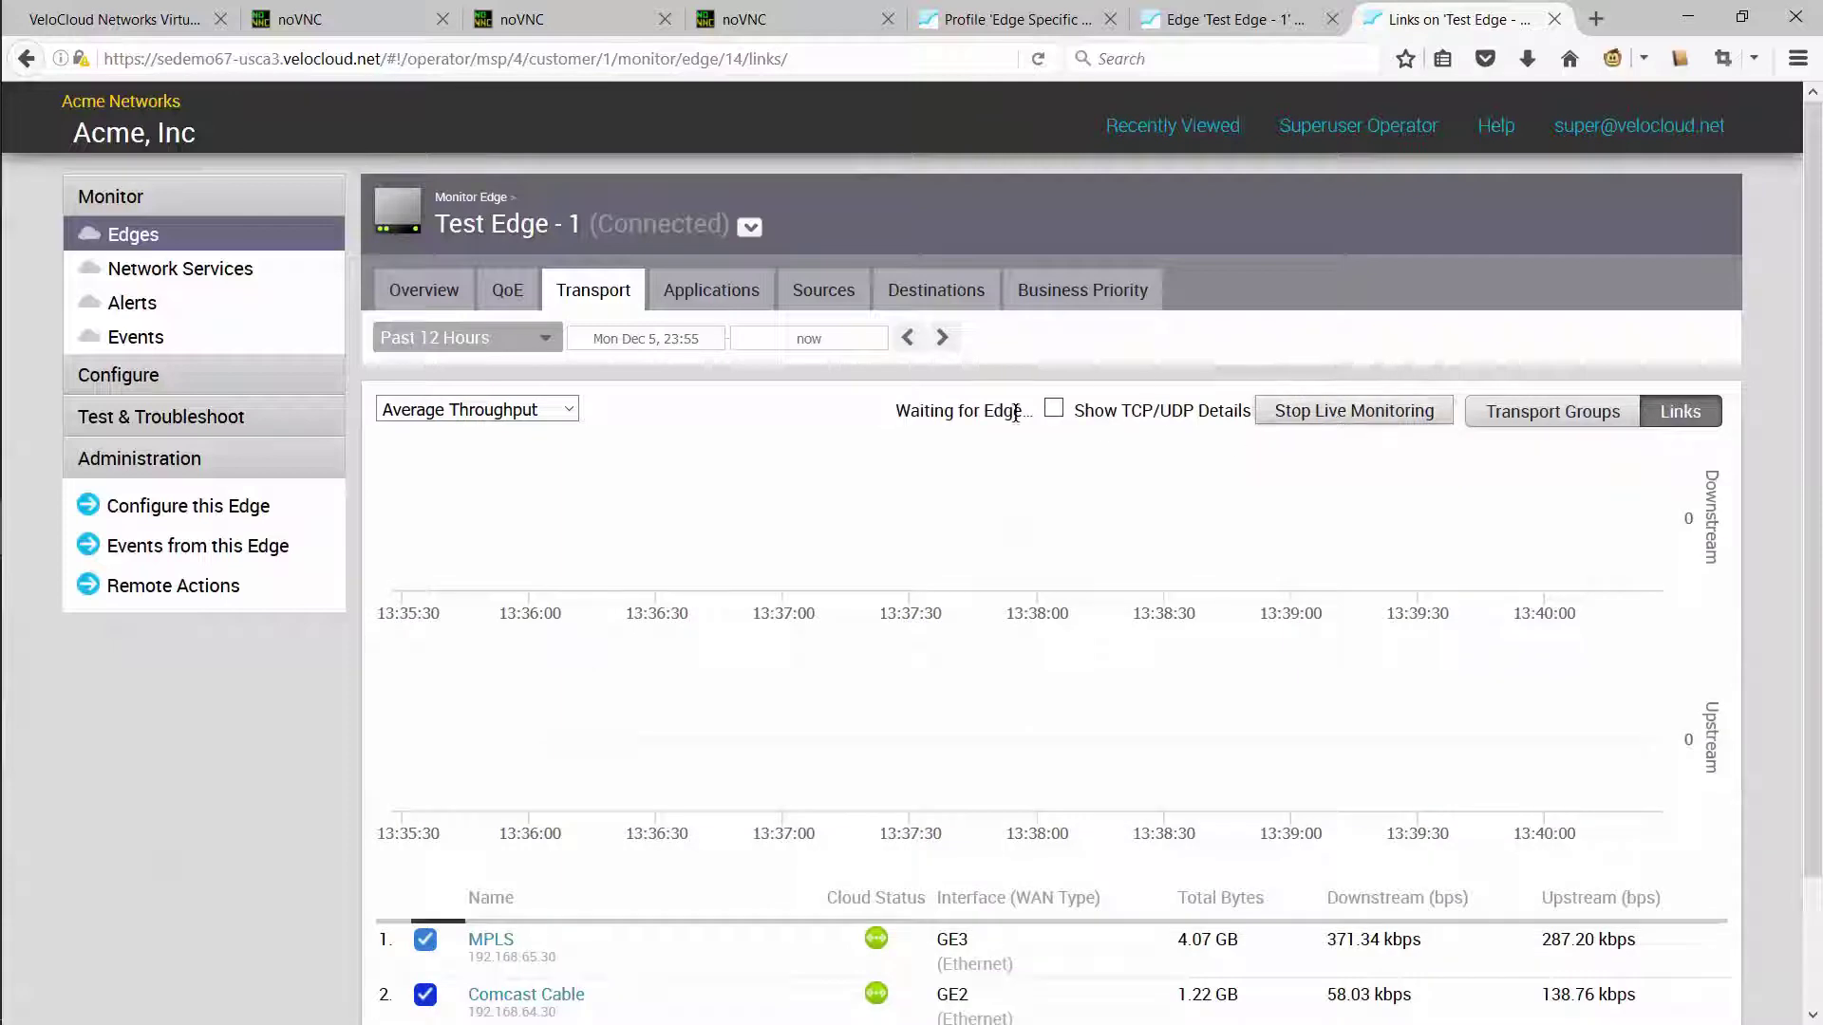
{"action": "left_click", "coordinate": [1054, 410]}
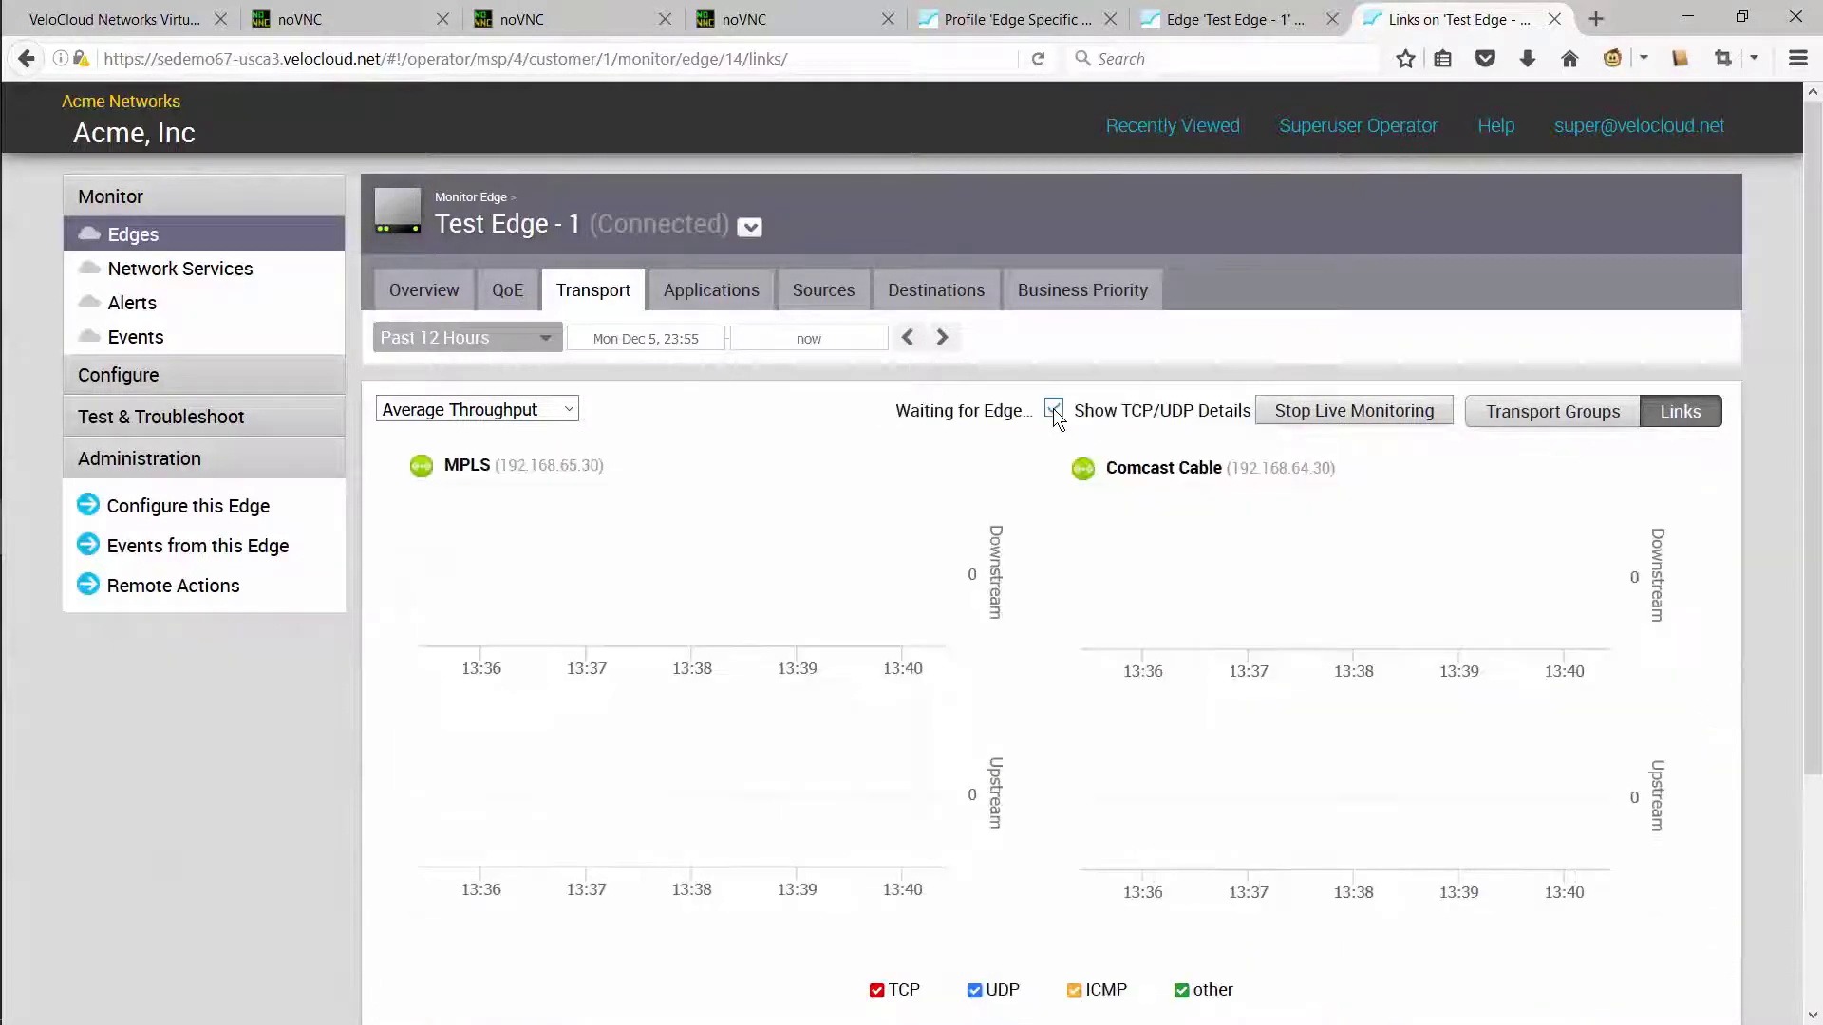
{"action": "left_click", "coordinate": [1216, 12]}
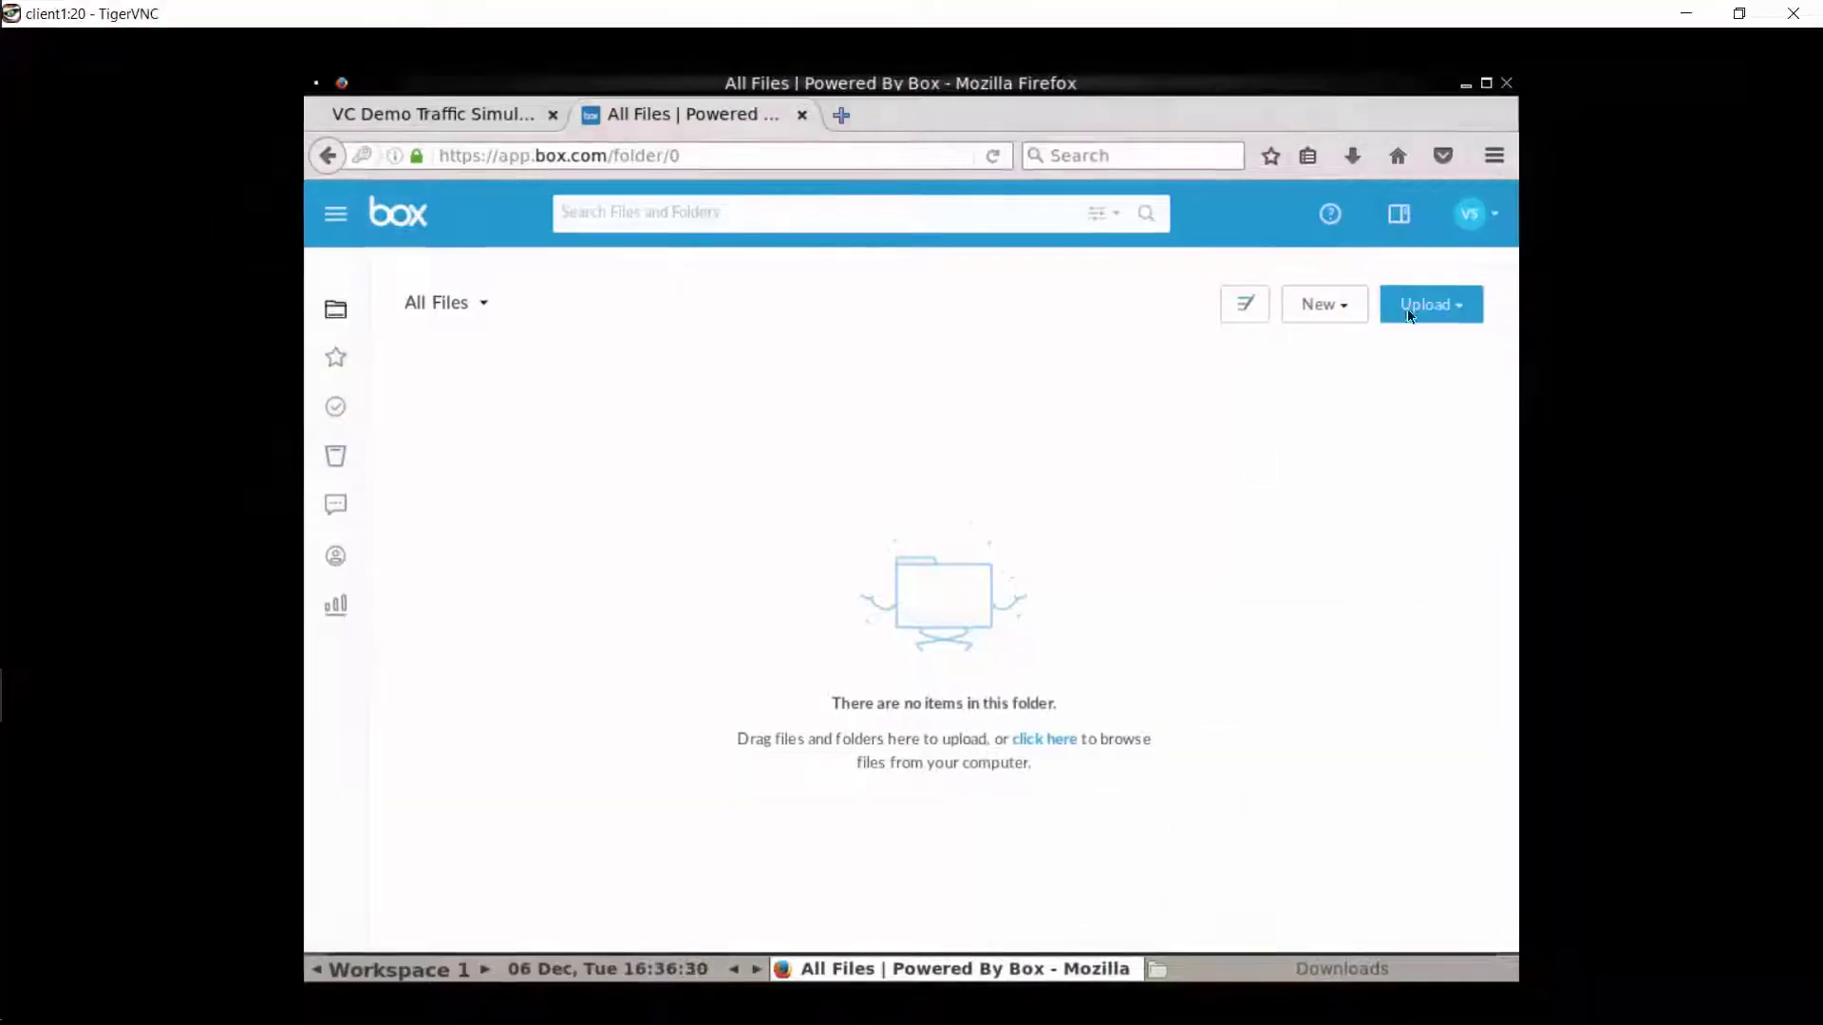
Upload Market Guide.docx from Downloads into Box's All Files.
{"action": "left_click", "coordinate": [1410, 305]}
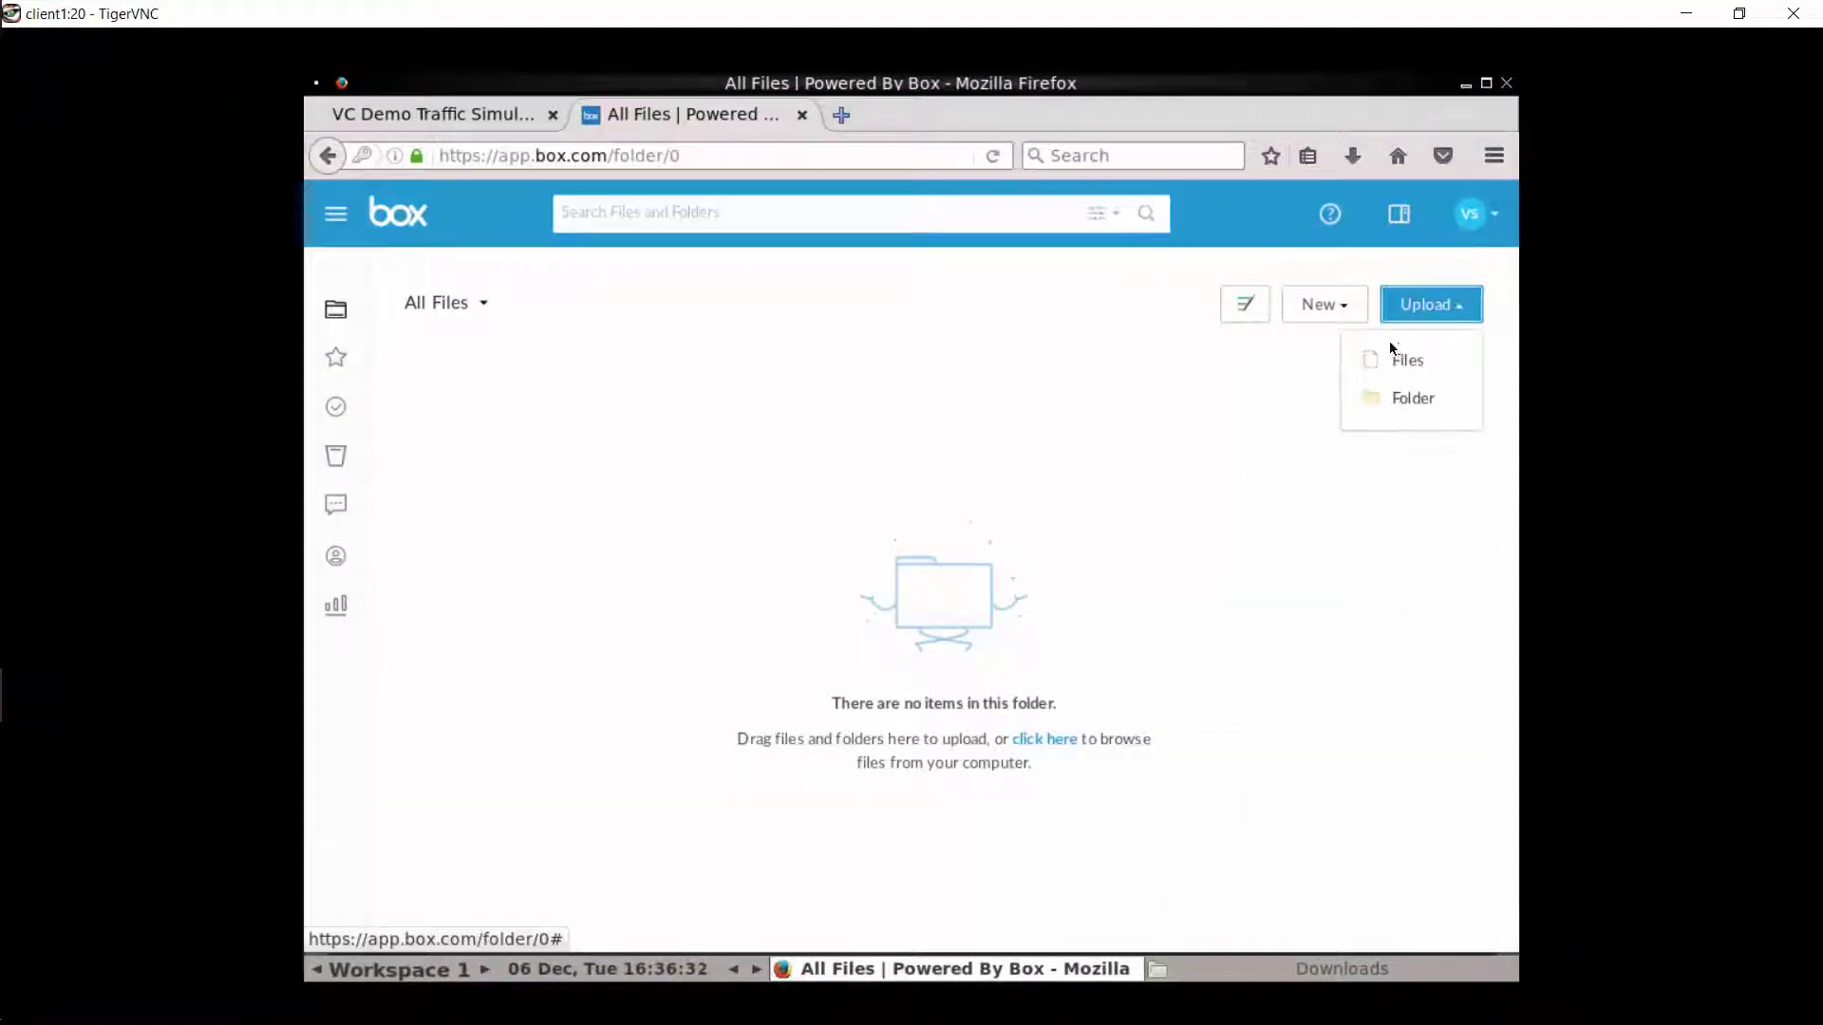
{"action": "left_click", "coordinate": [1402, 360]}
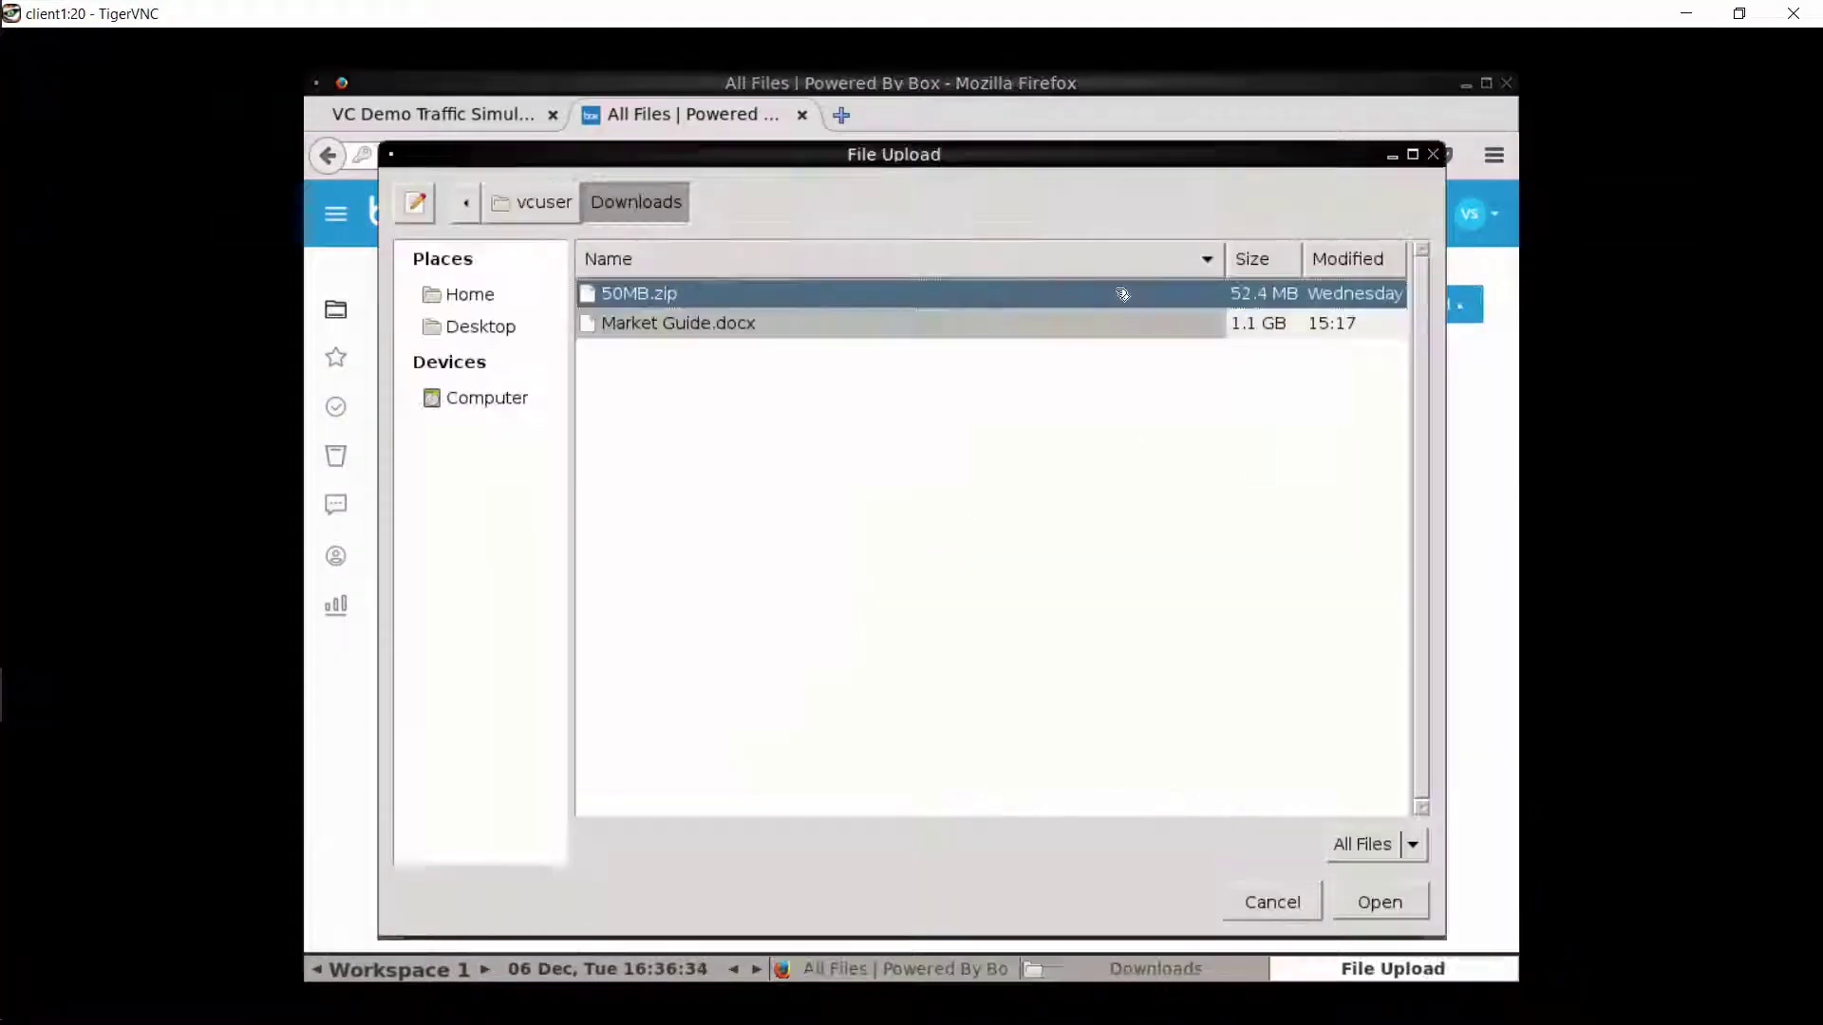
{"action": "left_click", "coordinate": [631, 329]}
{"action": "left_click", "coordinate": [1384, 901]}
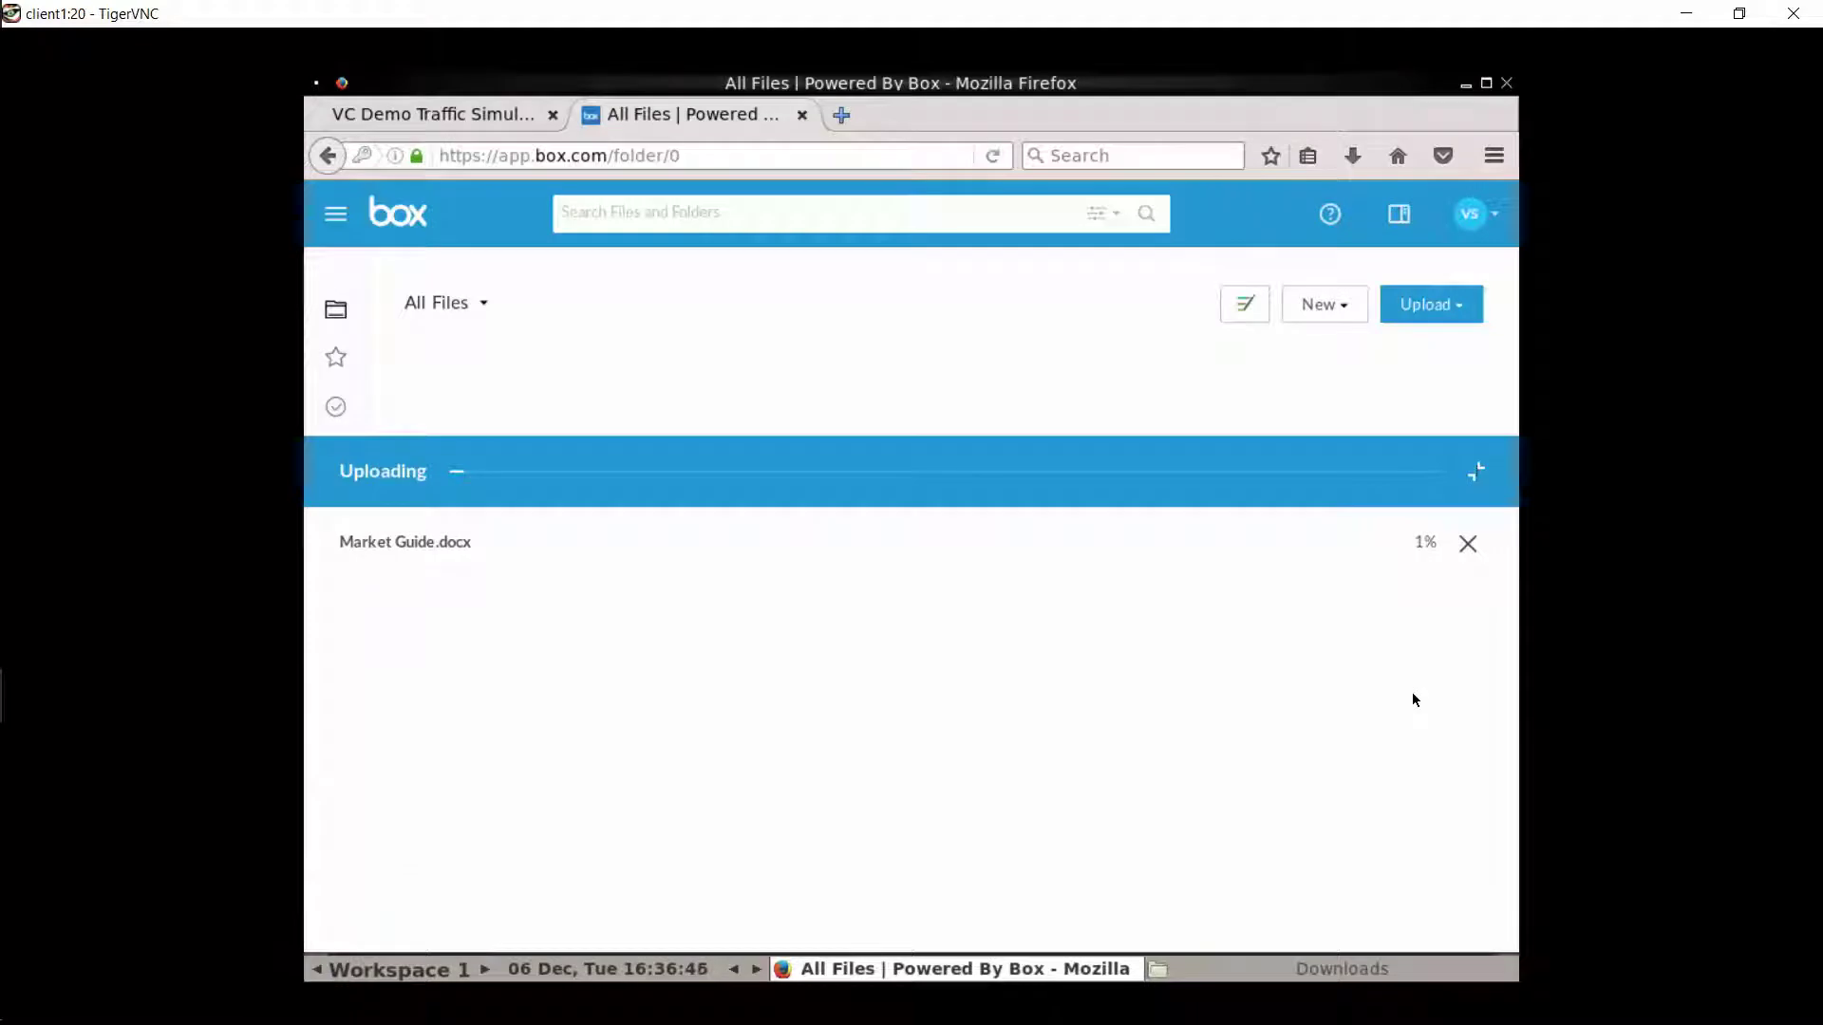
Show the live Comcast Cable link charts, then run the 'Packet Loss' simulation.
{"action": "key", "text": "alt+Tab"}
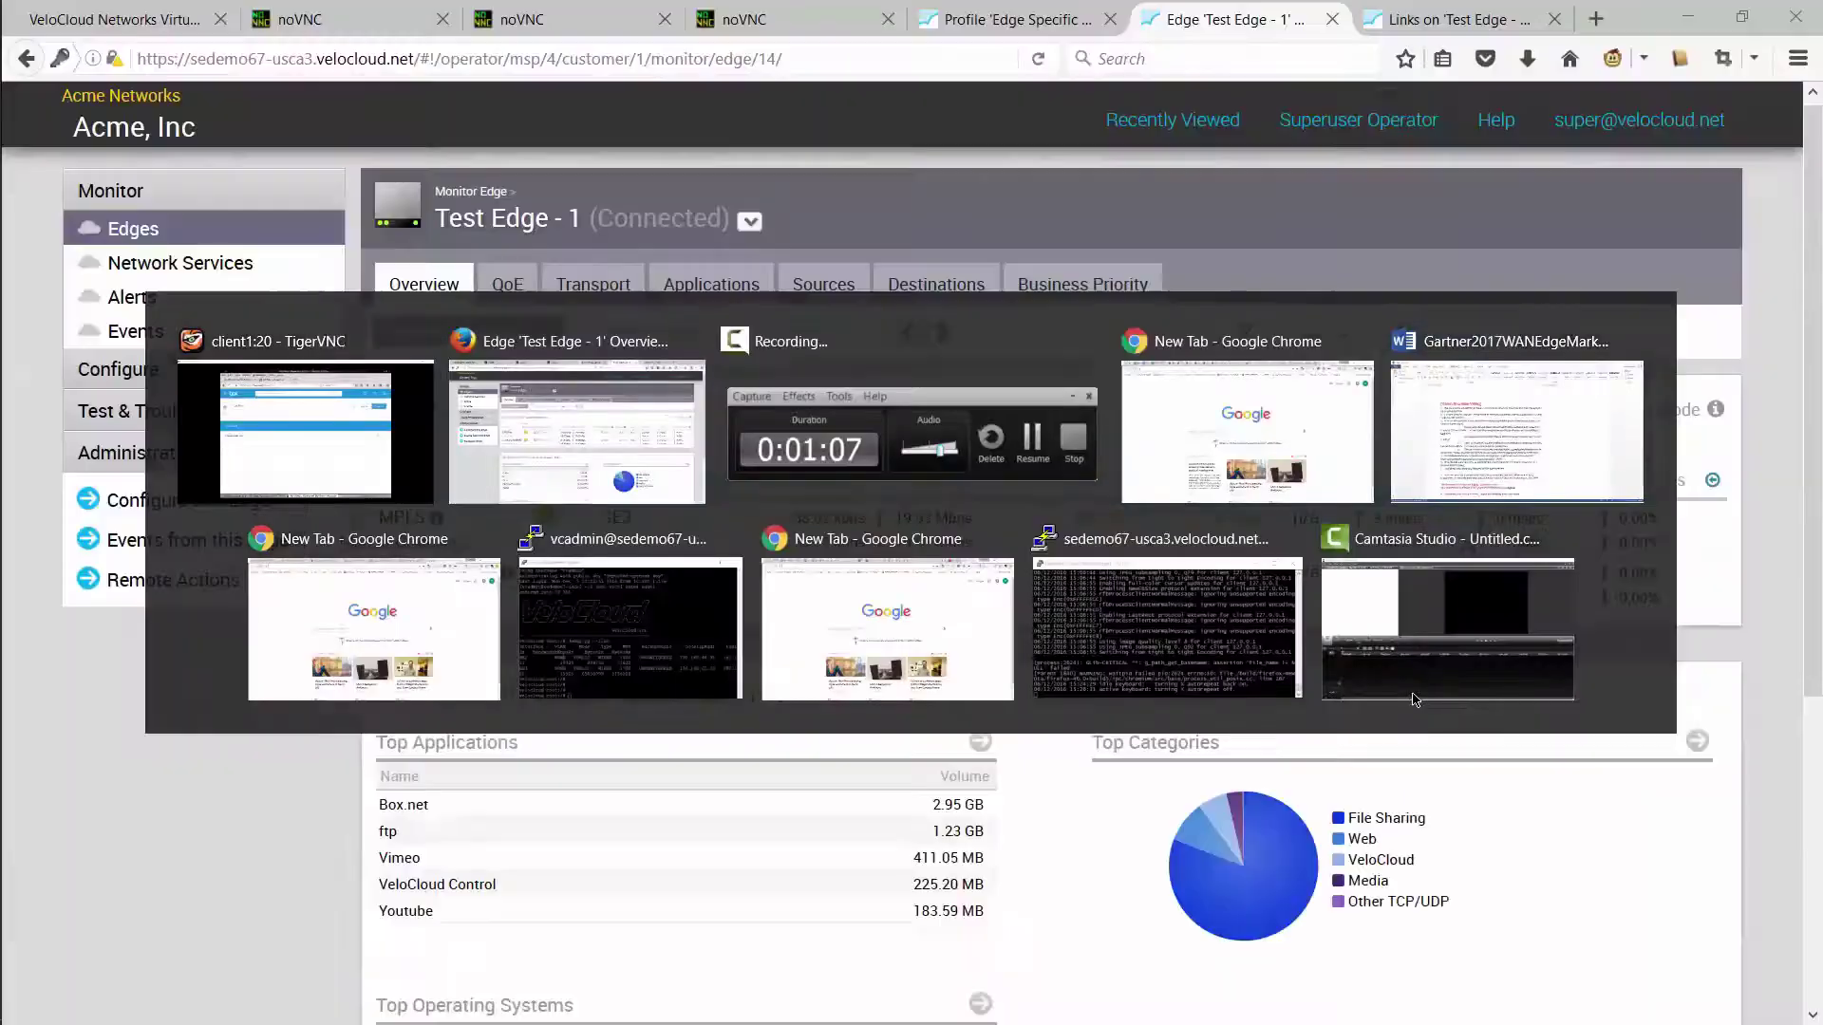
{"action": "key", "text": "ctrl+Tab"}
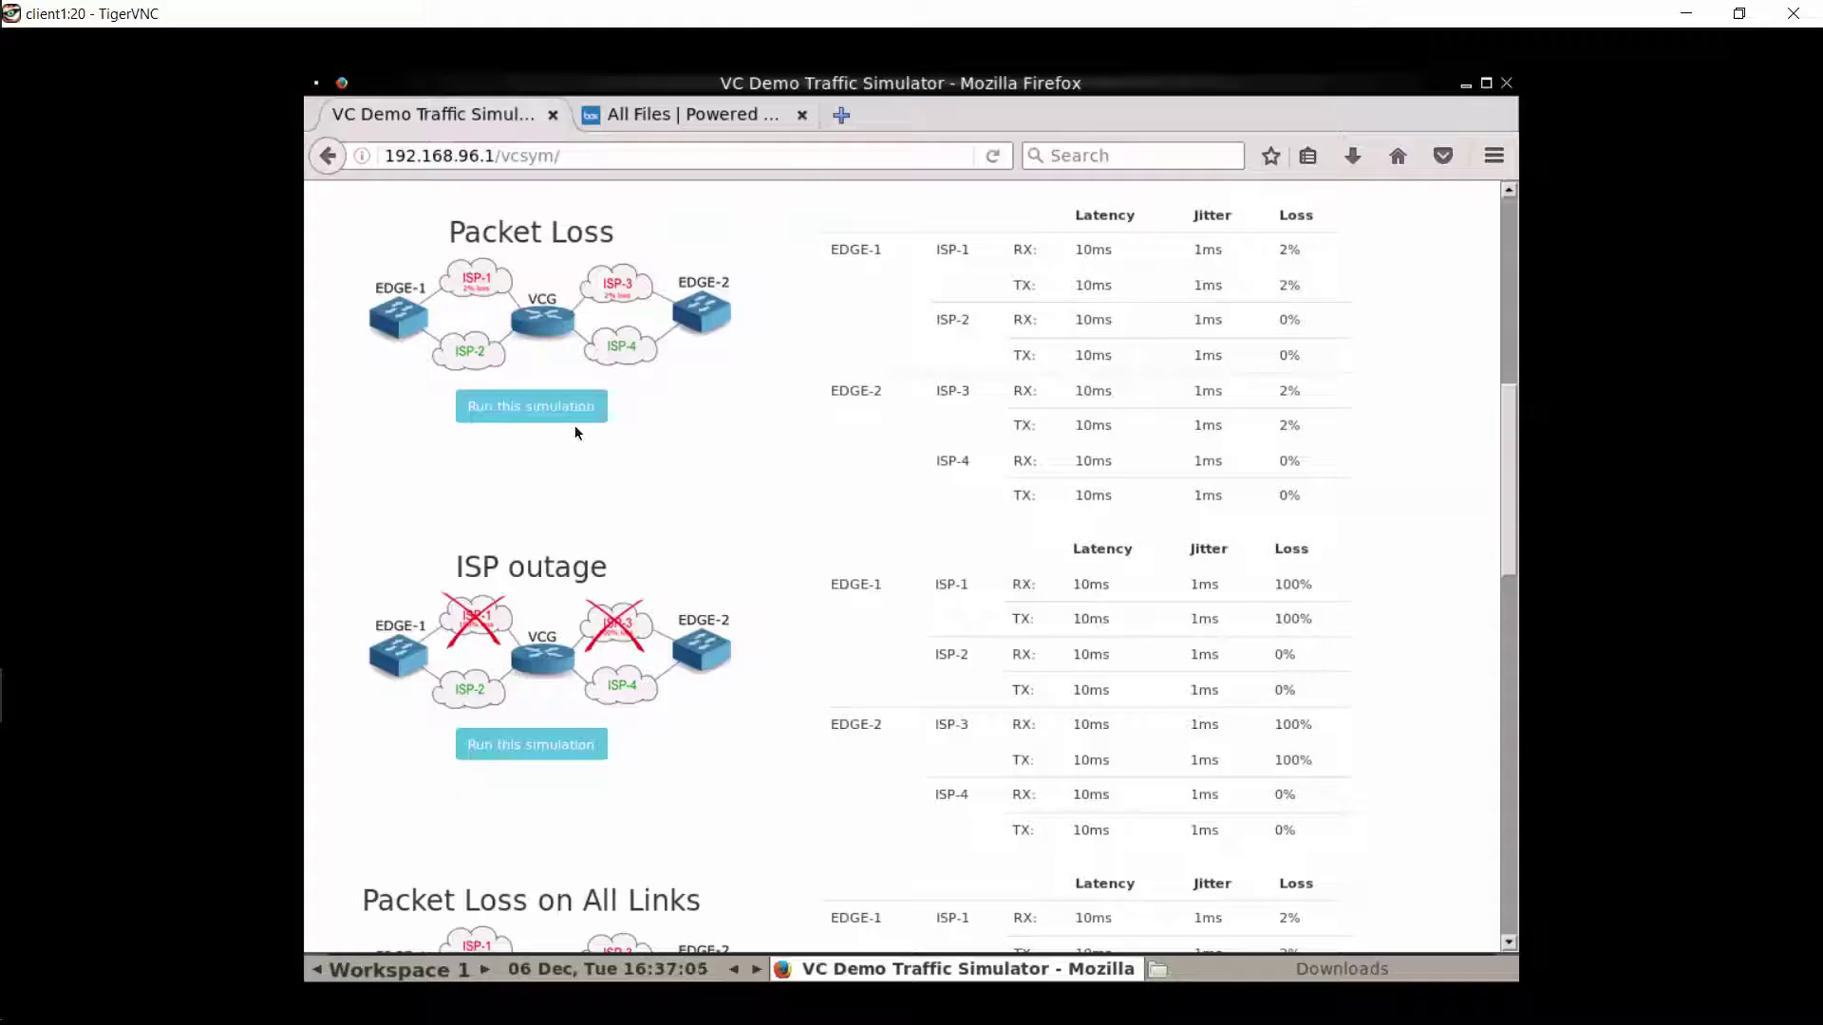
{"action": "left_click", "coordinate": [570, 418]}
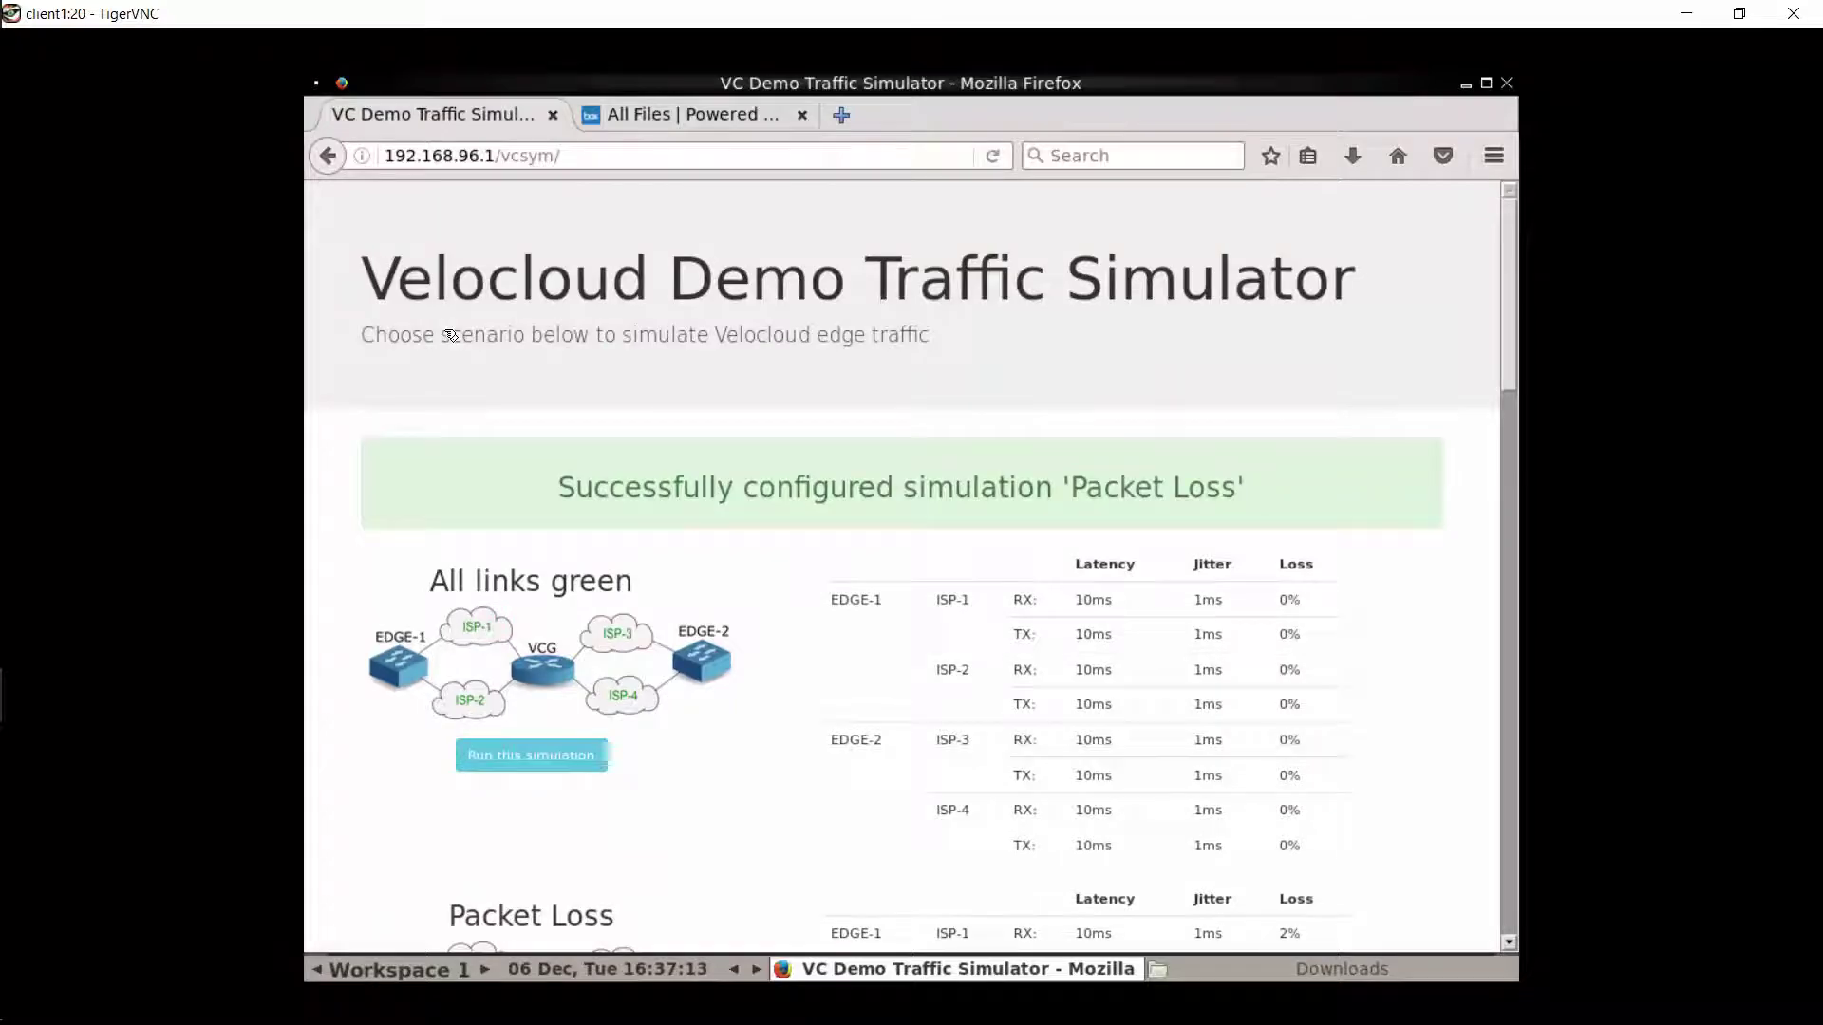
Return to Test Edge - 1's Overview to see live Comcast Cable packet loss.
{"action": "key", "text": "alt+Tab"}
{"action": "key", "text": "ctrl+Page_Up"}
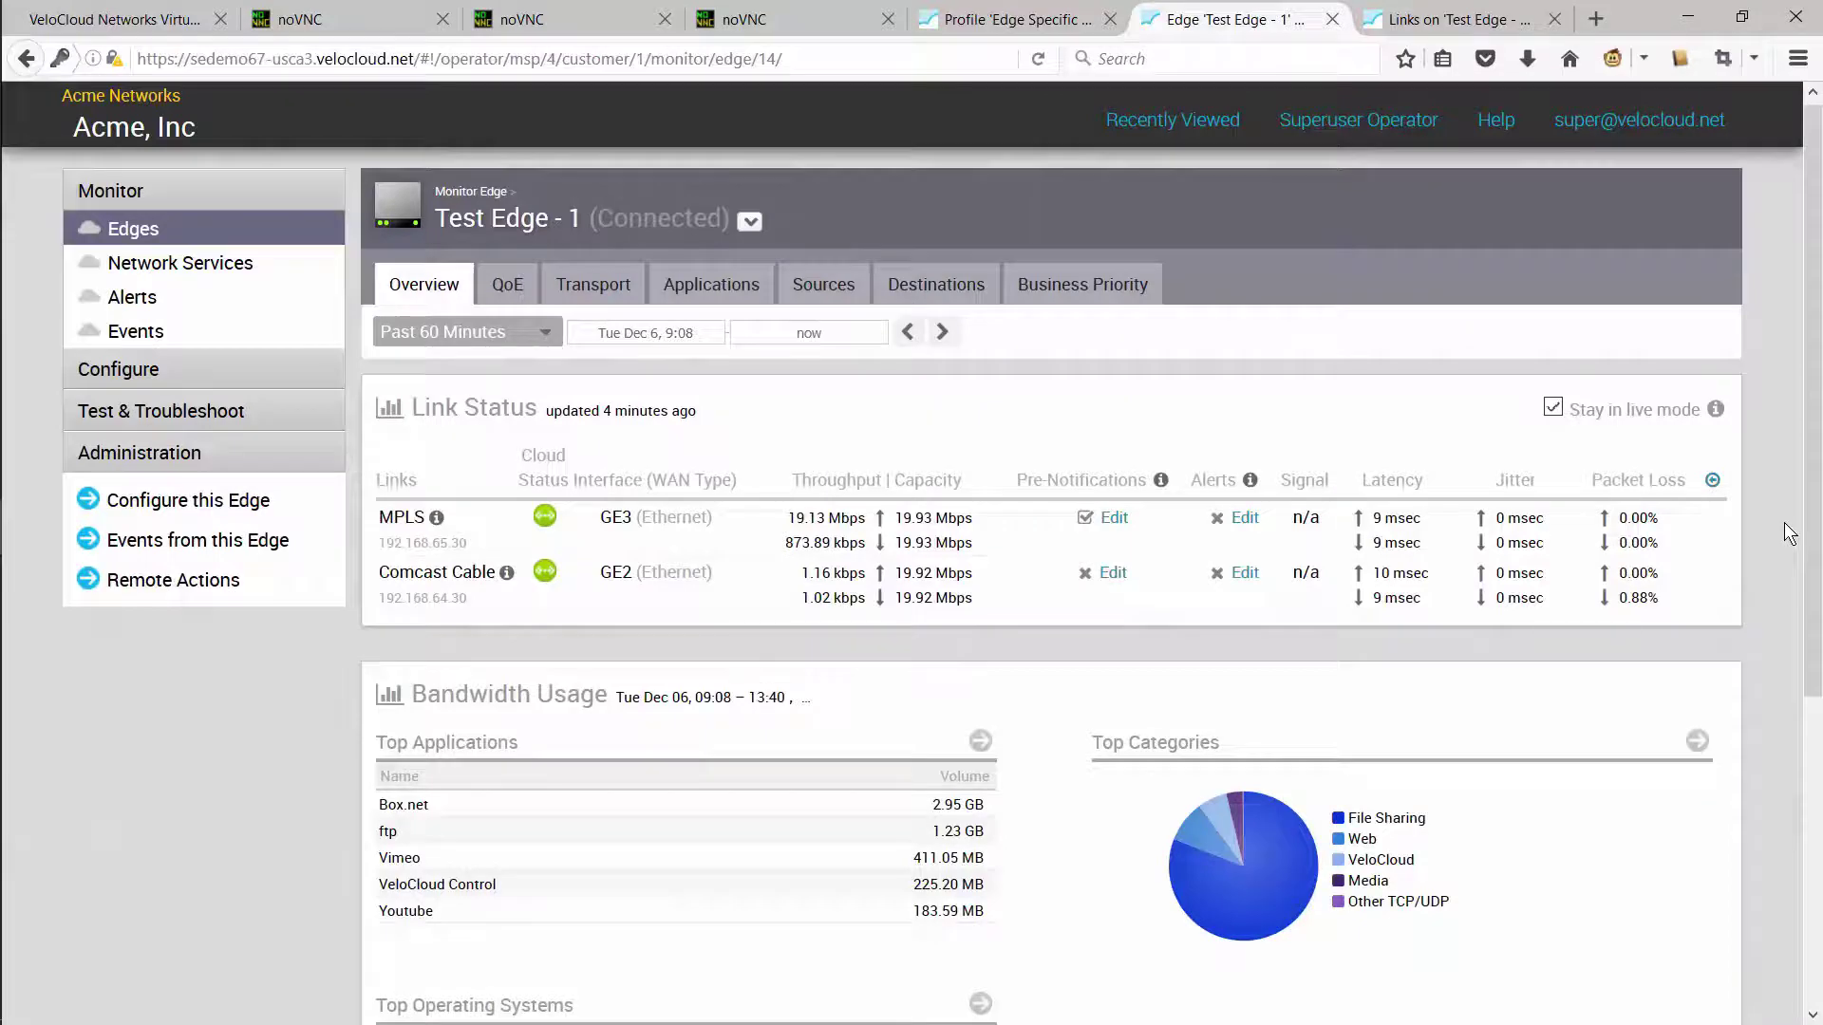
Inspect TCP upstream on the MPLS and Comcast Cable live charts, then return to the simulator.
{"action": "left_click", "coordinate": [1424, 23]}
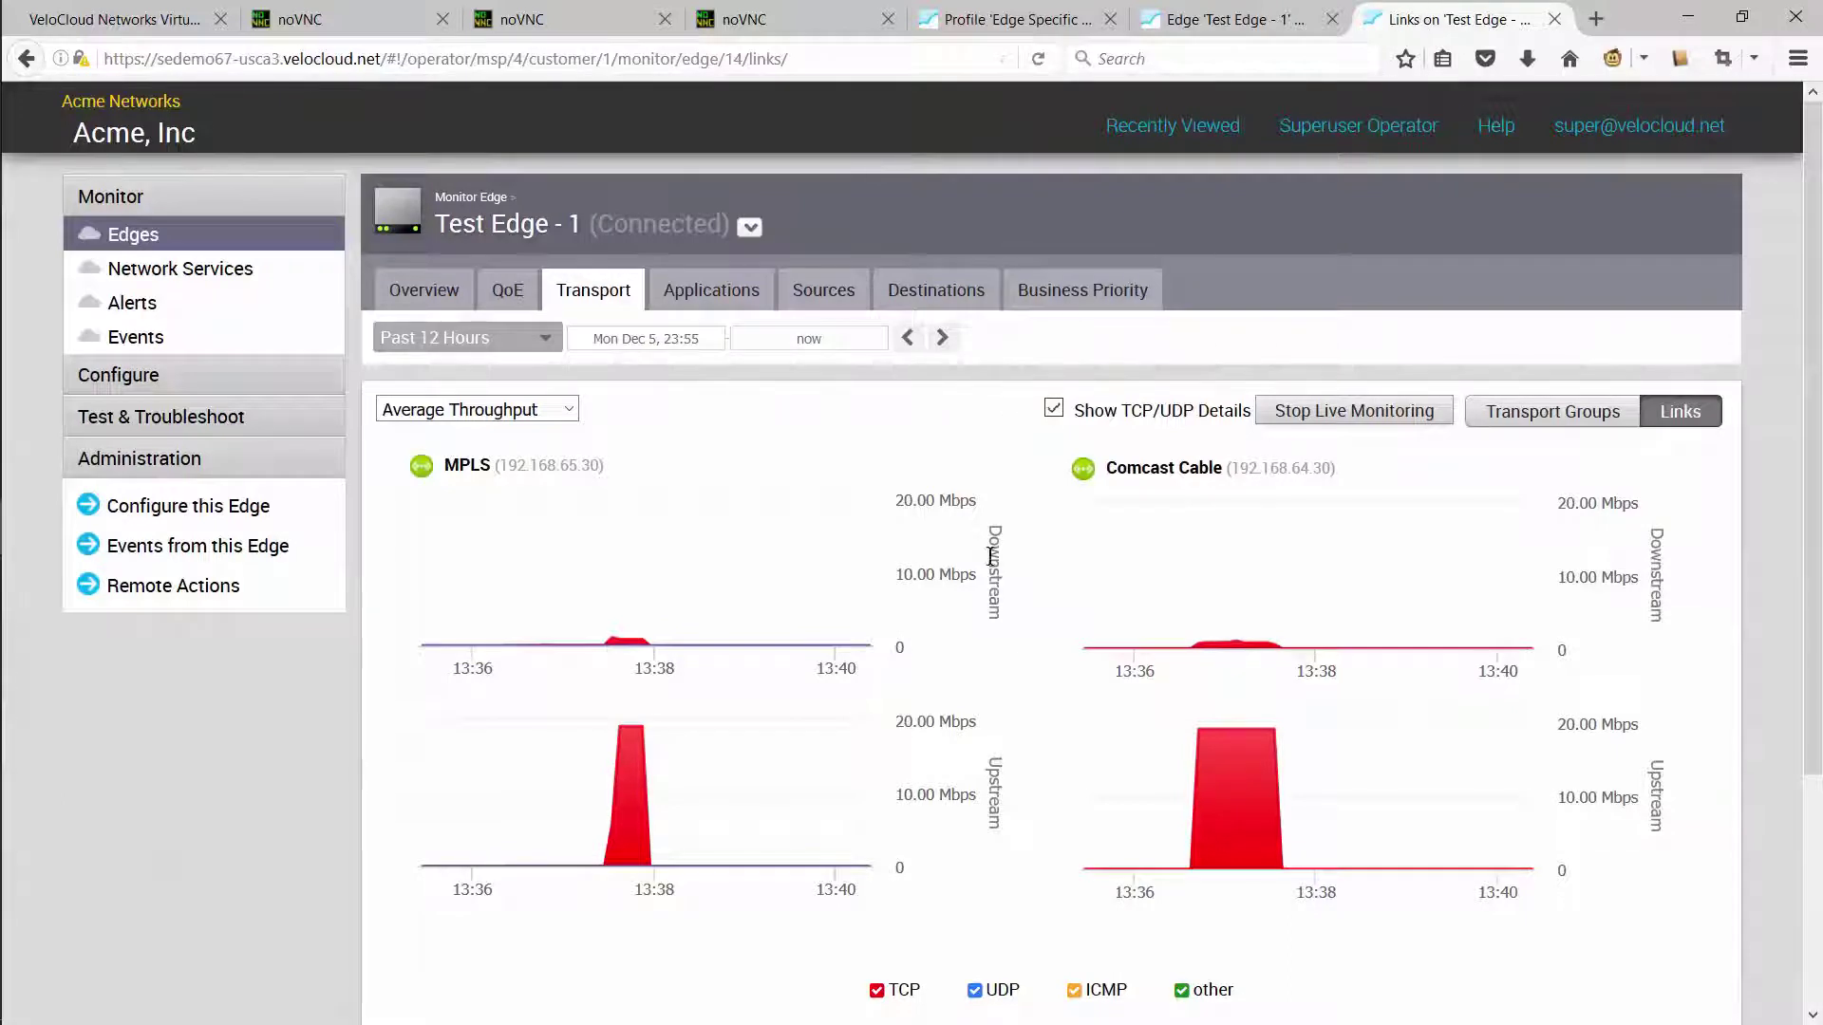
{"action": "mouse_move", "coordinate": [642, 756]}
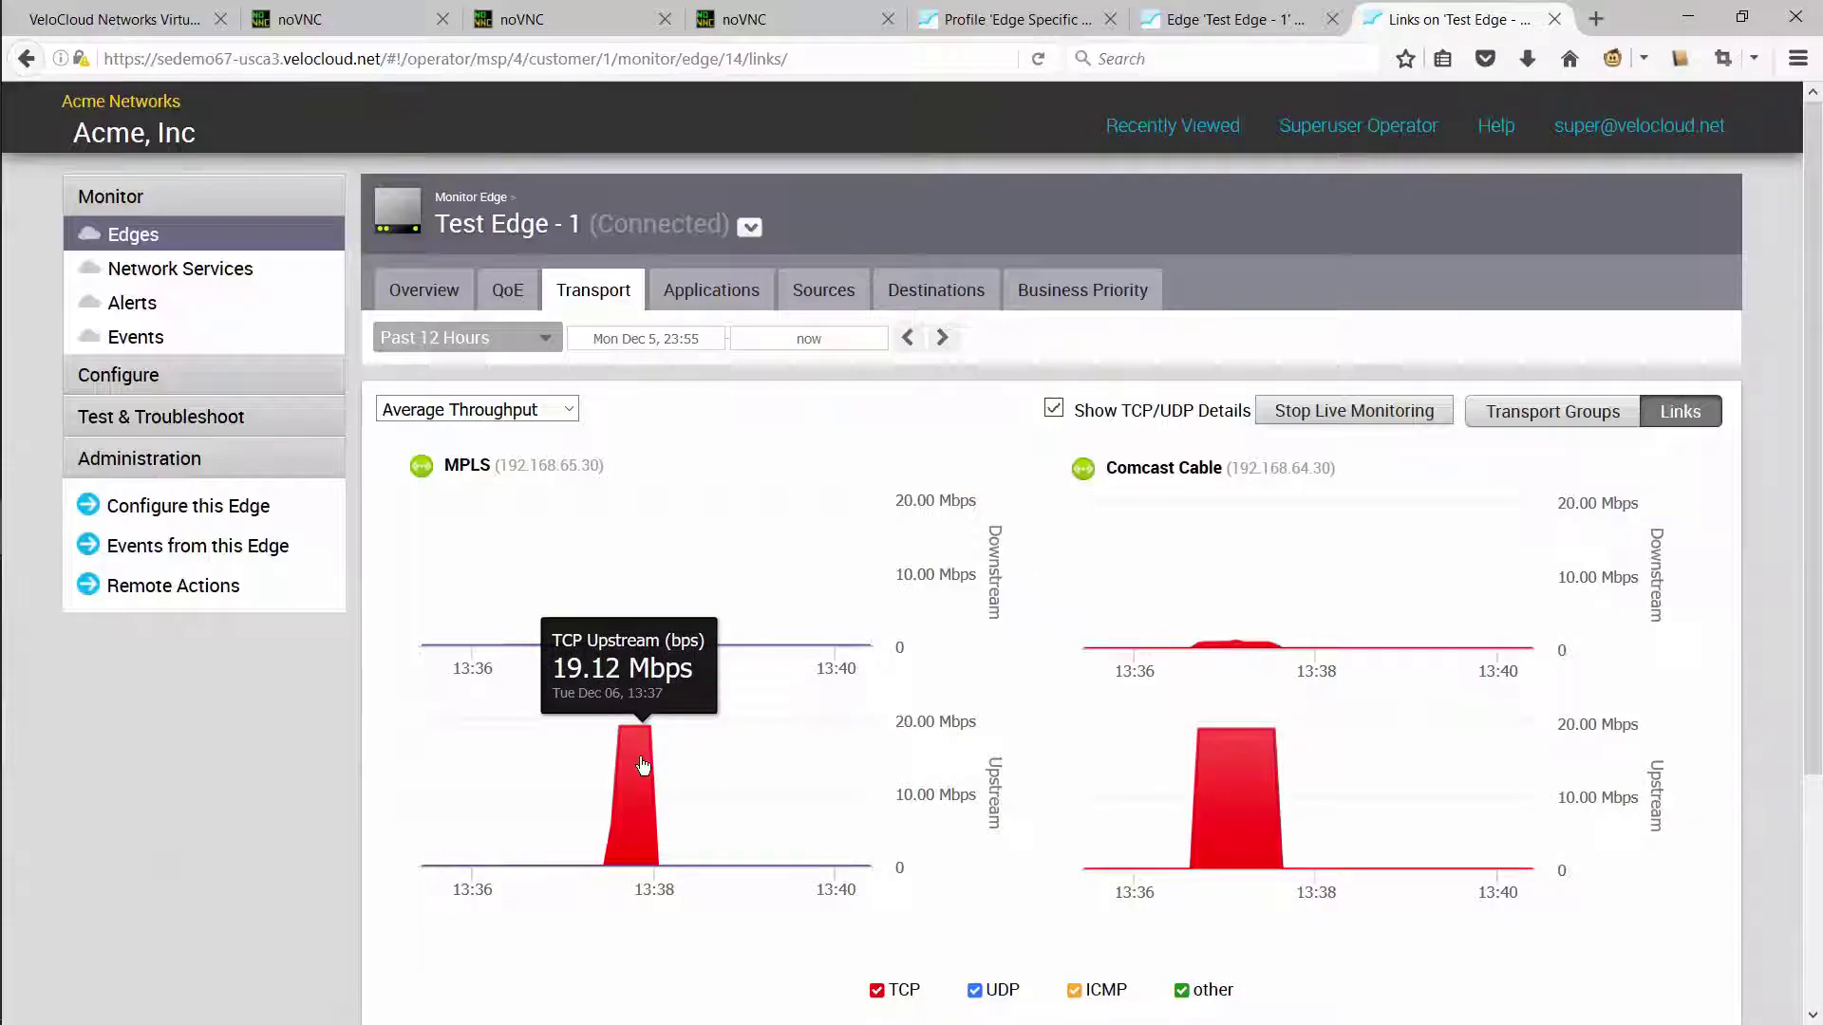
{"action": "key", "text": "alt+Tab"}
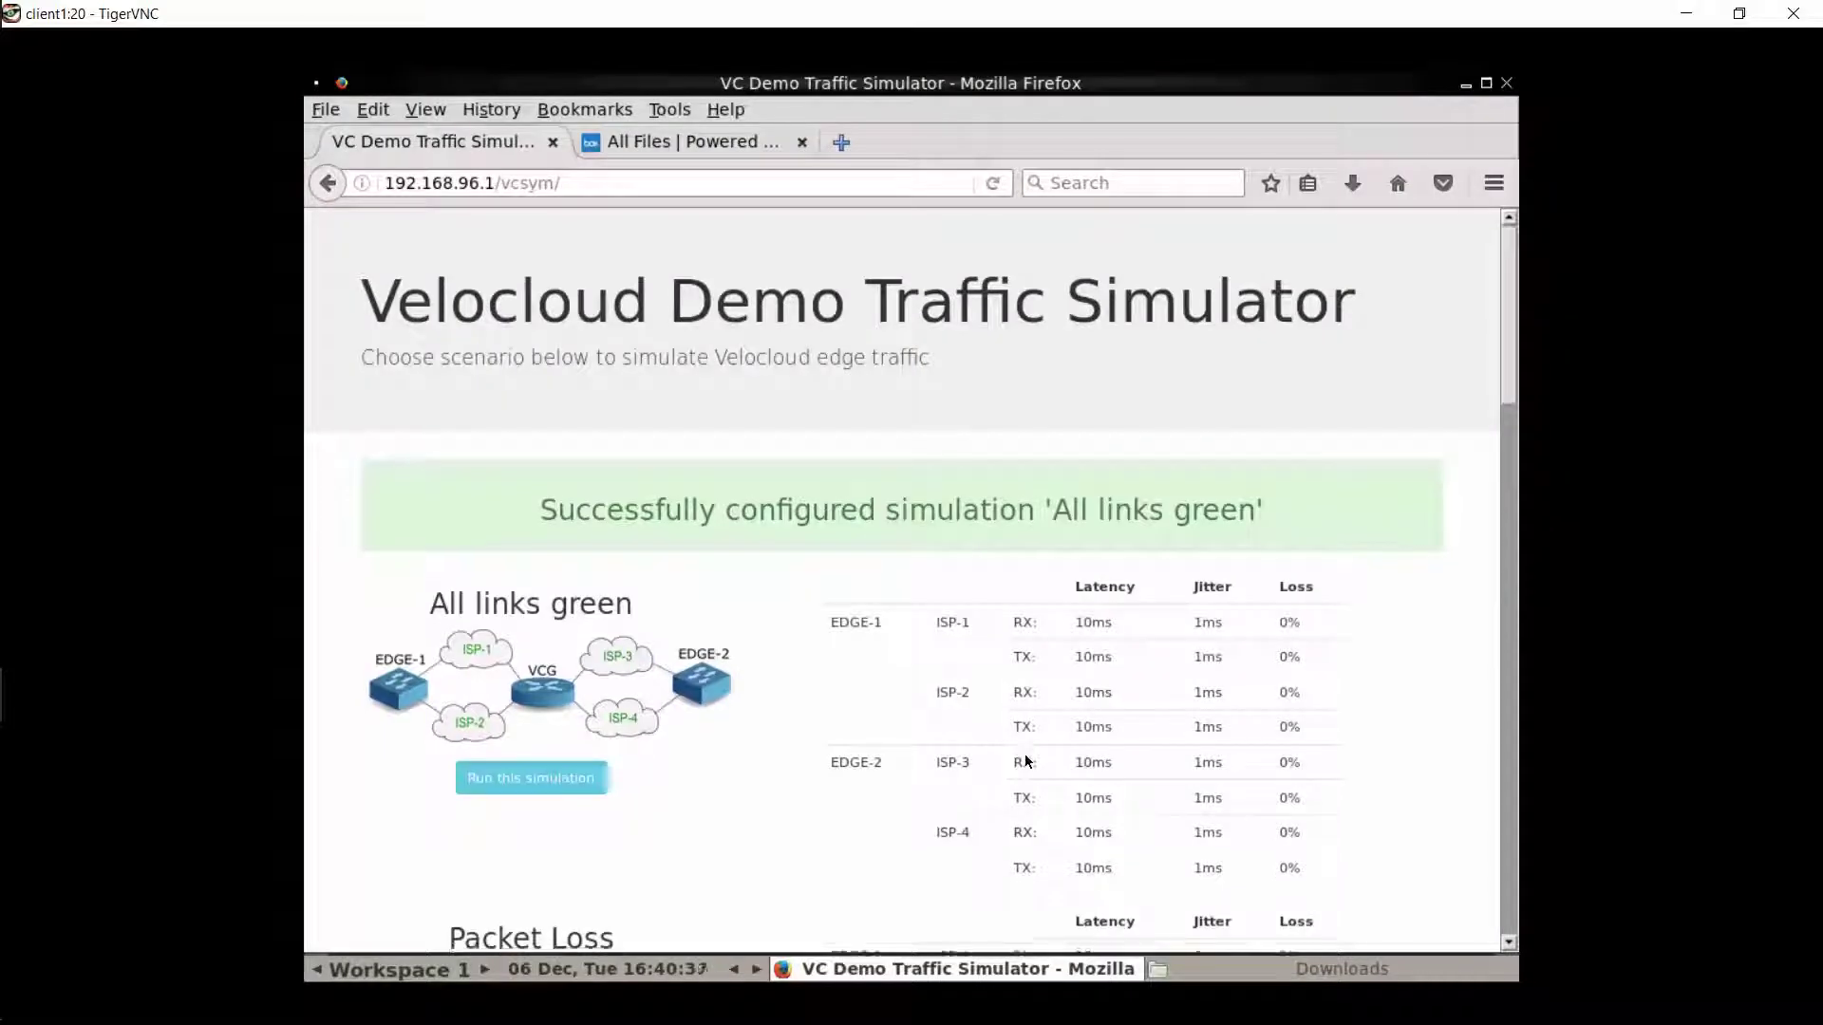
Run the second 'Single link, packet loss' simulation at the bottom of the list.
{"action": "scroll", "coordinate": [1026, 760], "scroll_direction": "down", "scroll_amount": 6}
{"action": "scroll", "coordinate": [1027, 761], "scroll_direction": "down", "scroll_amount": 7}
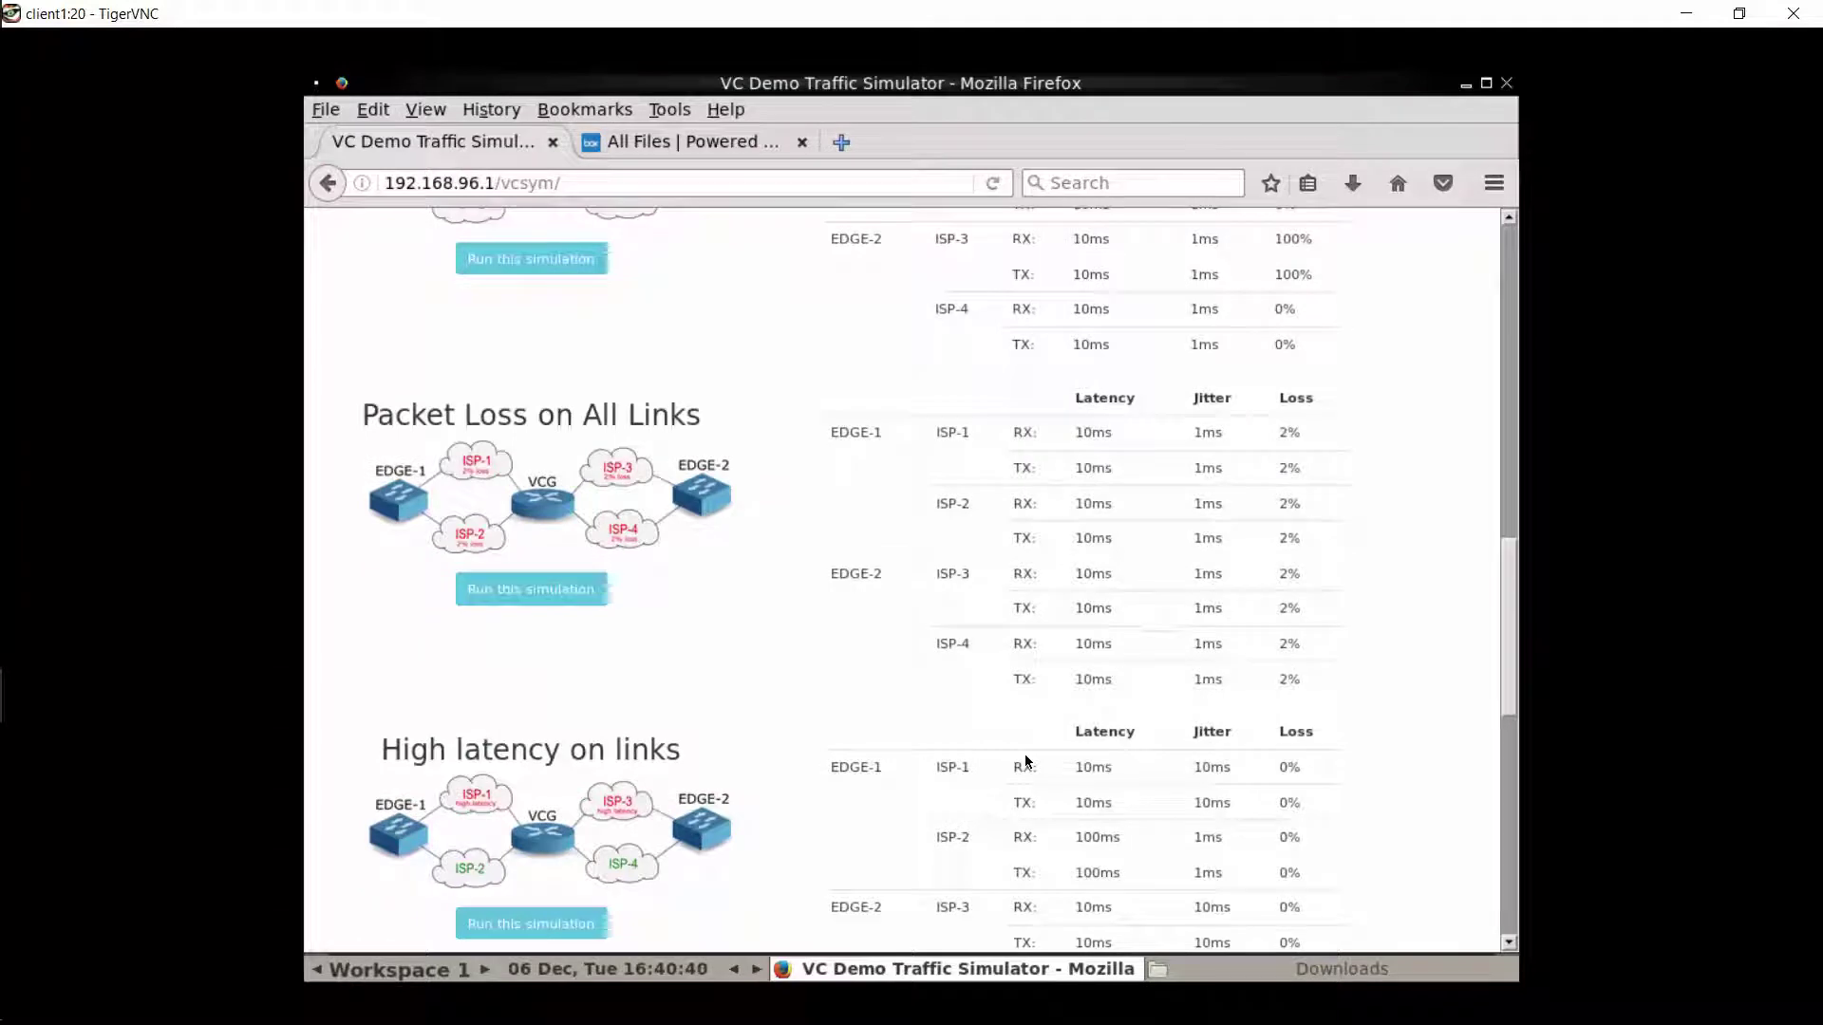
{"action": "scroll", "coordinate": [1026, 761], "scroll_direction": "down", "scroll_amount": 9}
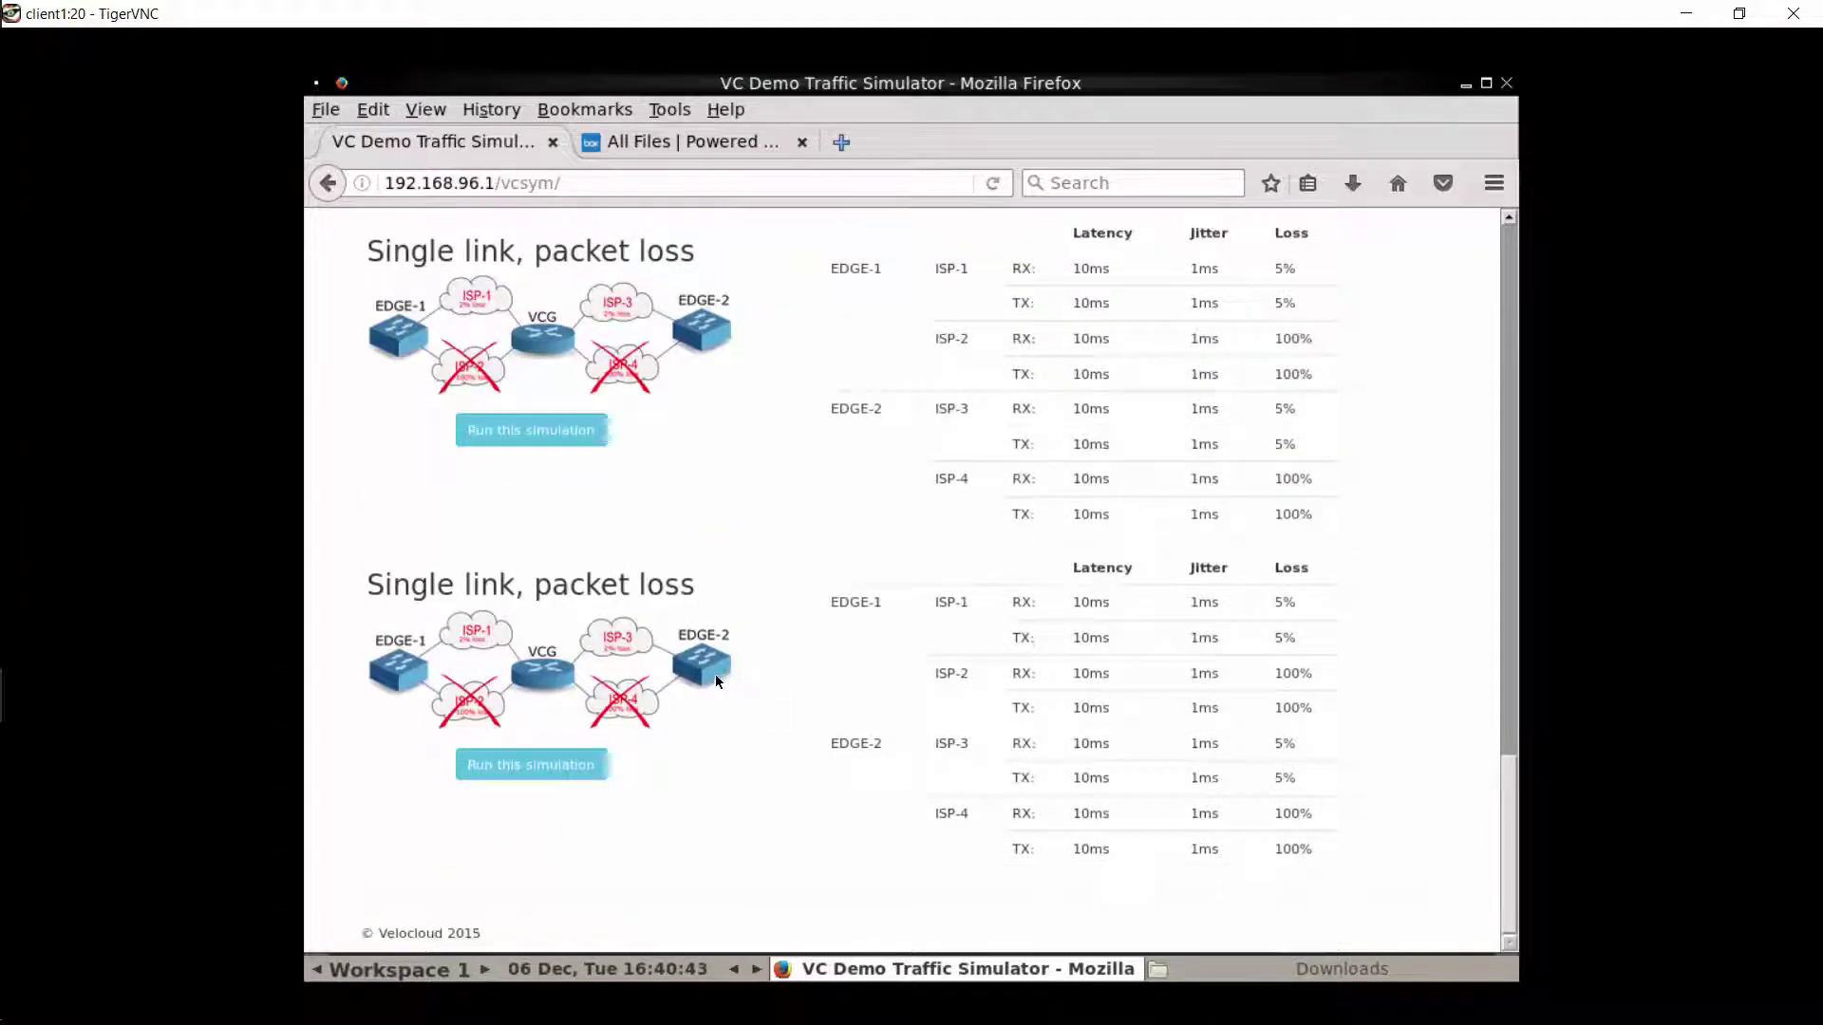
{"action": "left_click", "coordinate": [532, 764]}
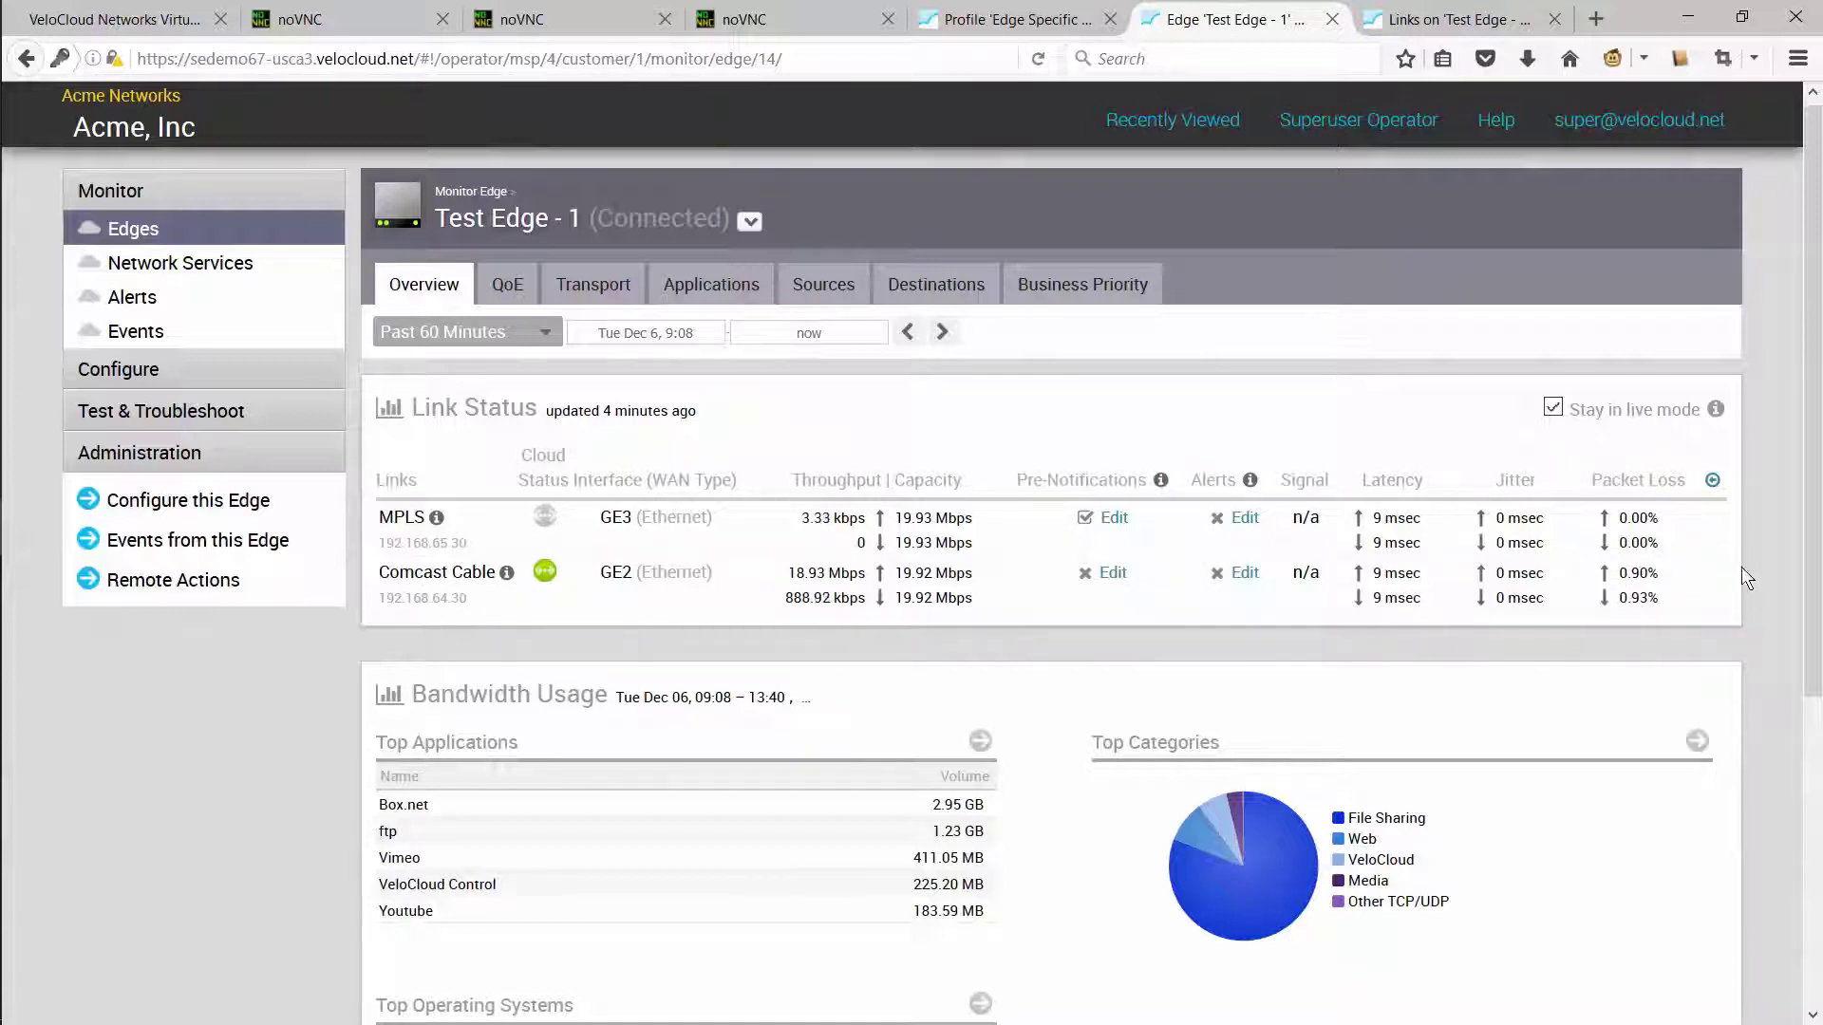
Watch the live Comcast Cable upstream chart as uploads fail over from MPLS.
{"action": "left_click", "coordinate": [1448, 19]}
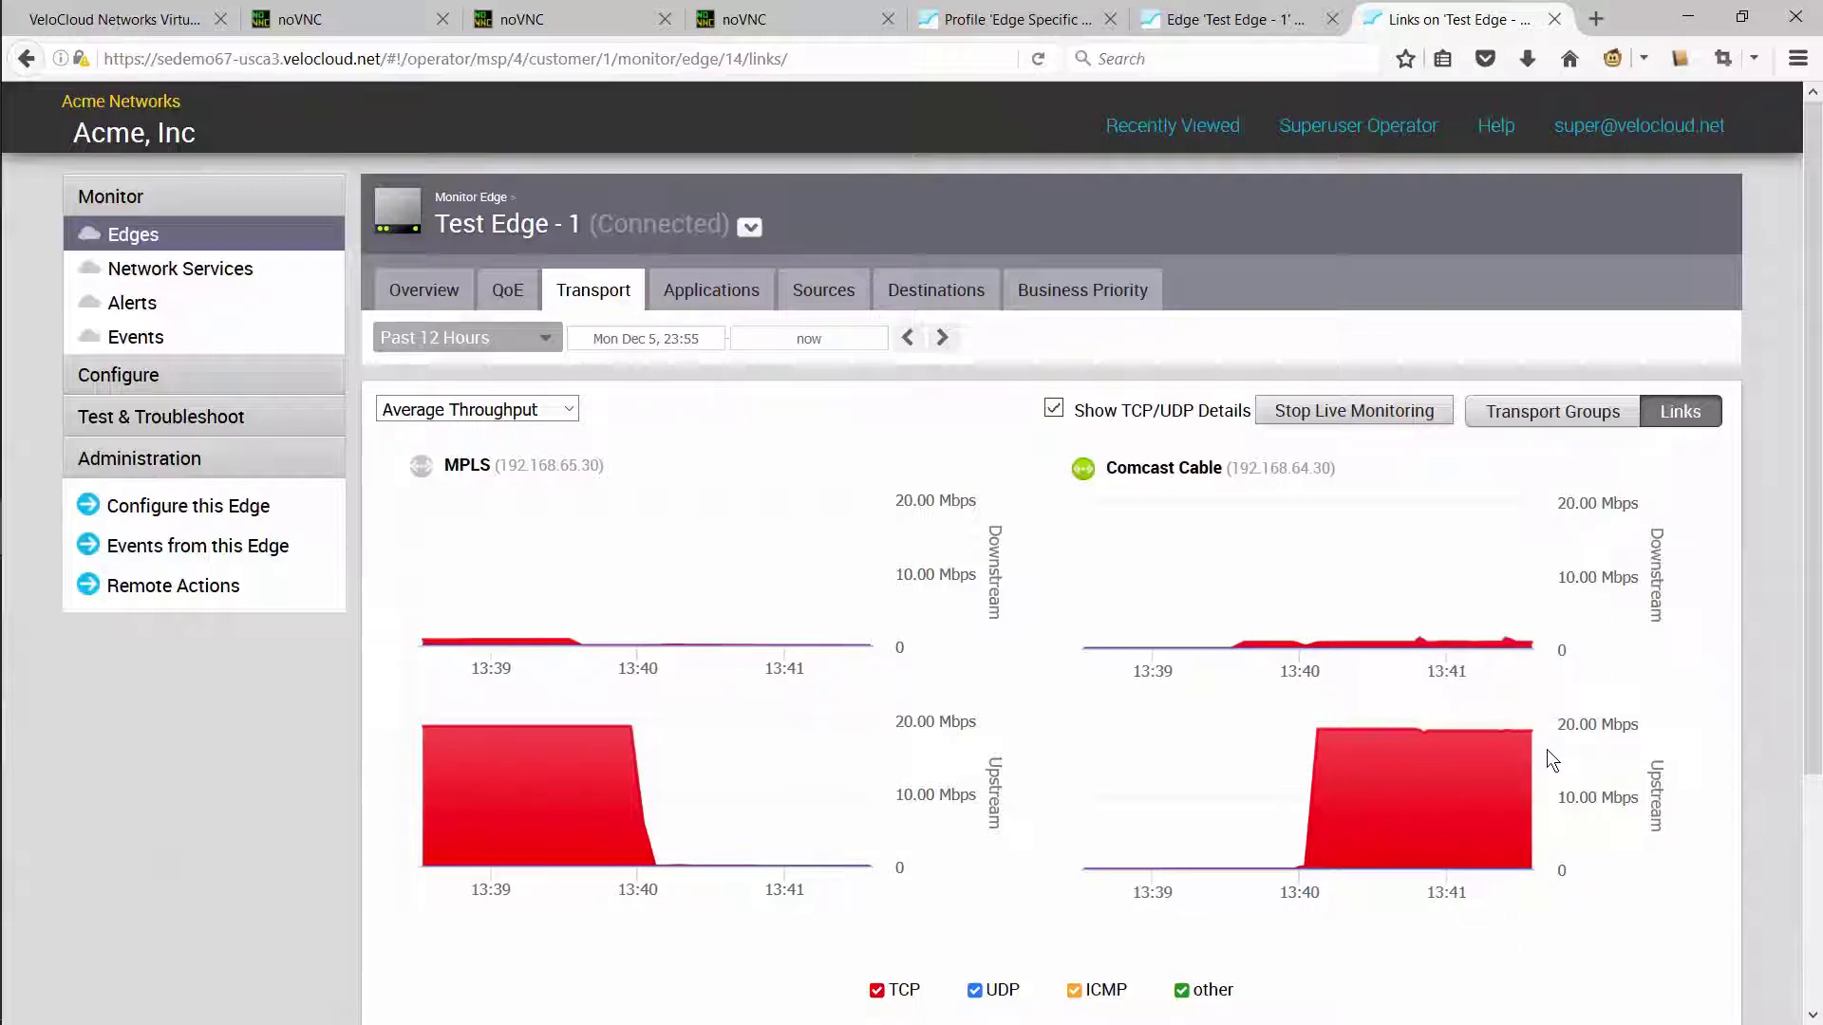
{"action": "mouse_move", "coordinate": [1524, 769]}
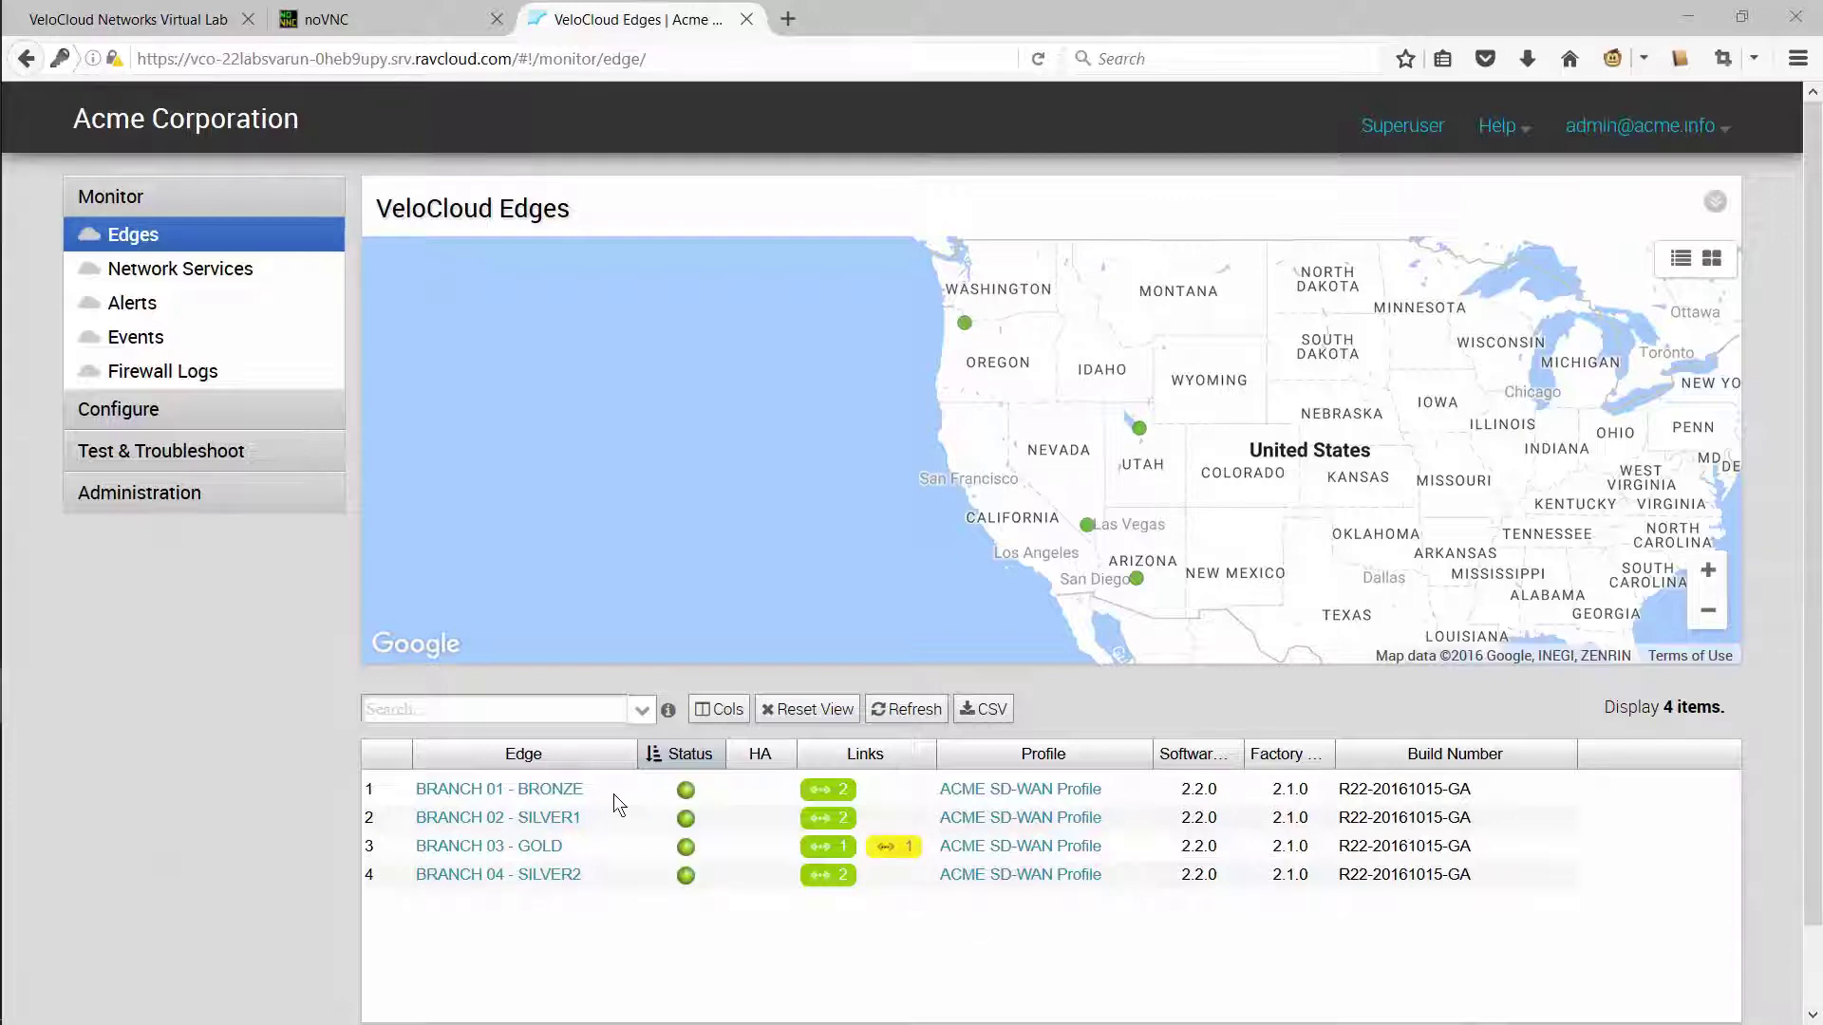
On the BRANCH 02 - SILVER1 overview, expand Link Status to show latency, jitter and packet loss.
{"action": "left_click", "coordinate": [566, 823]}
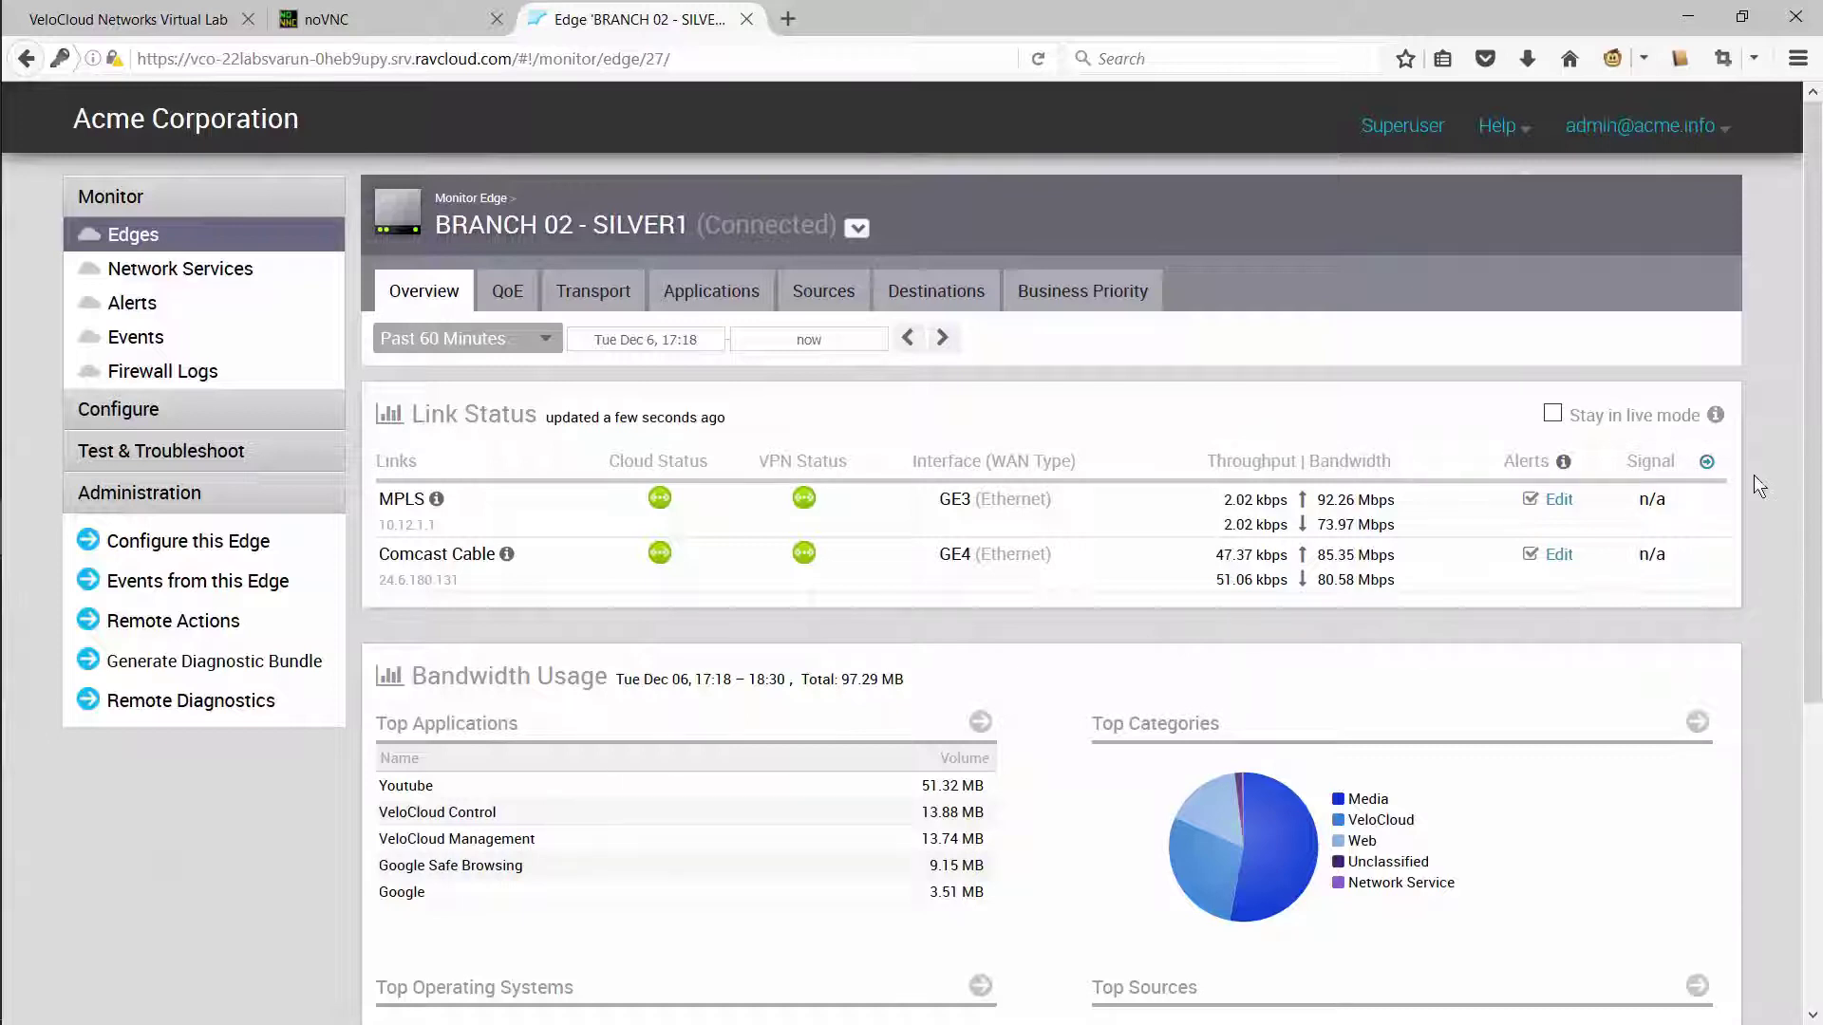
{"action": "left_click", "coordinate": [1708, 465]}
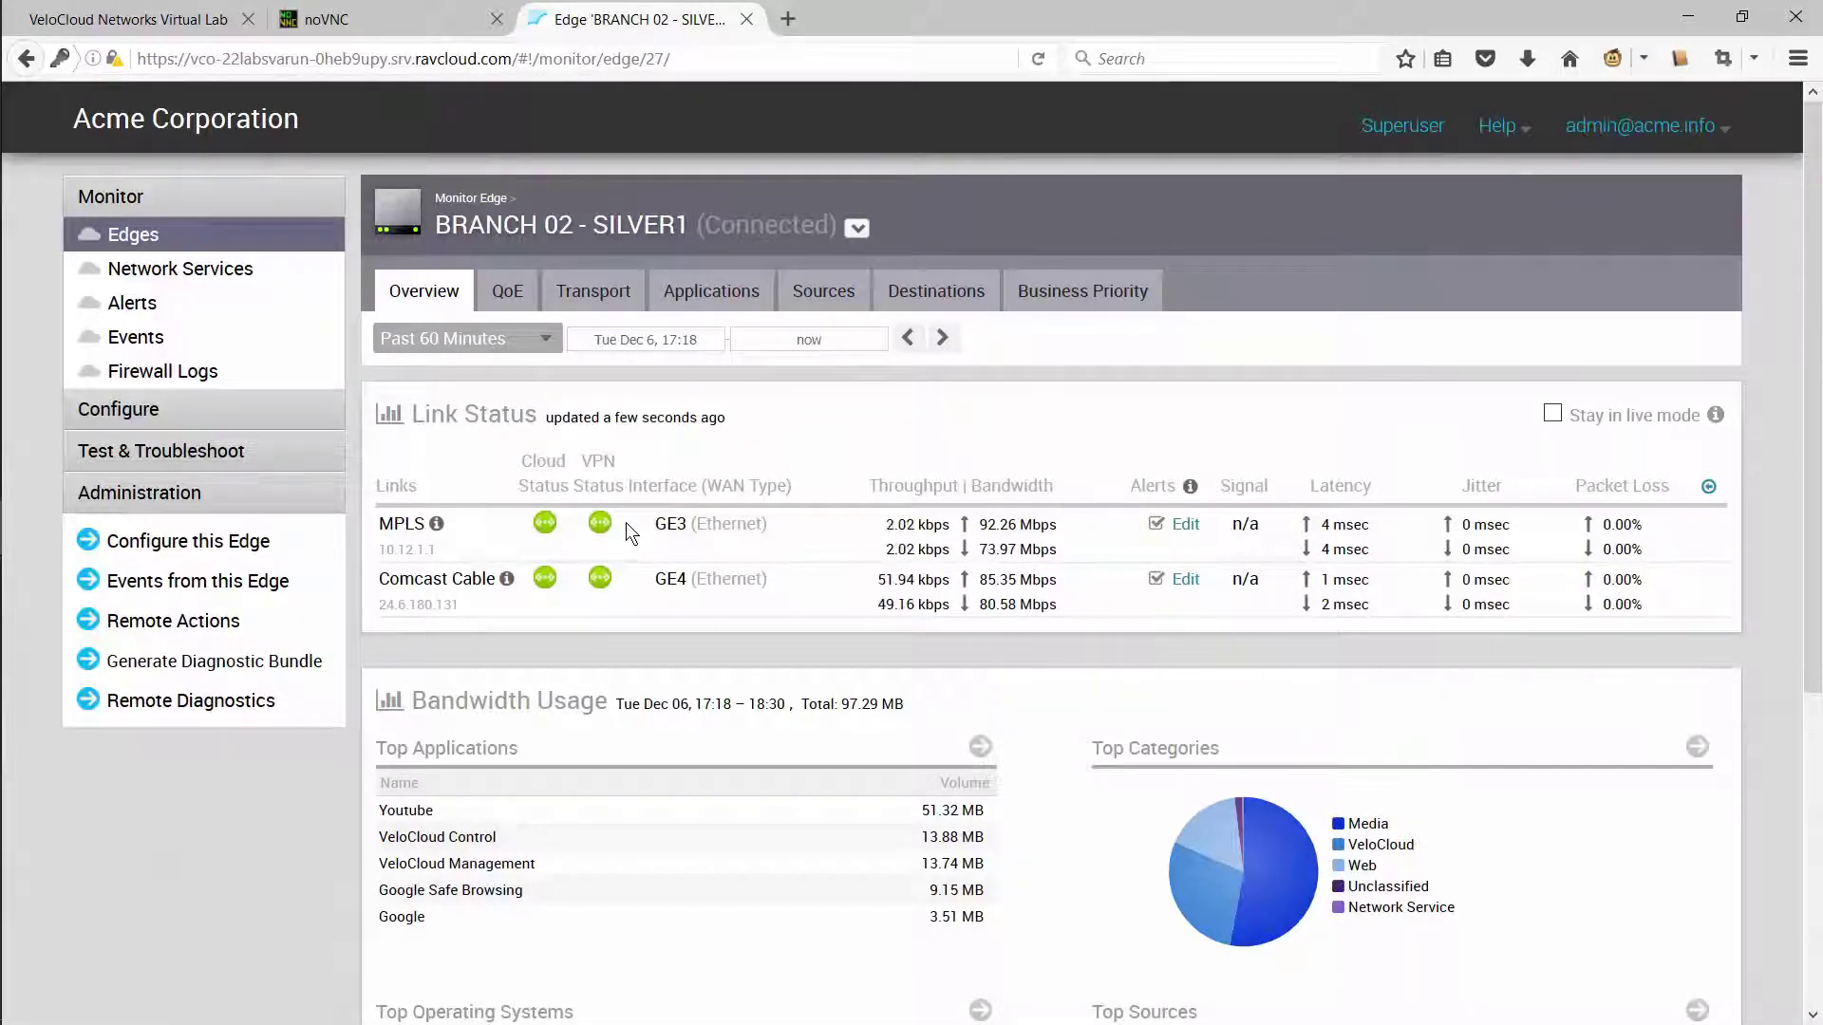
{"action": "mouse_move", "coordinate": [540, 520]}
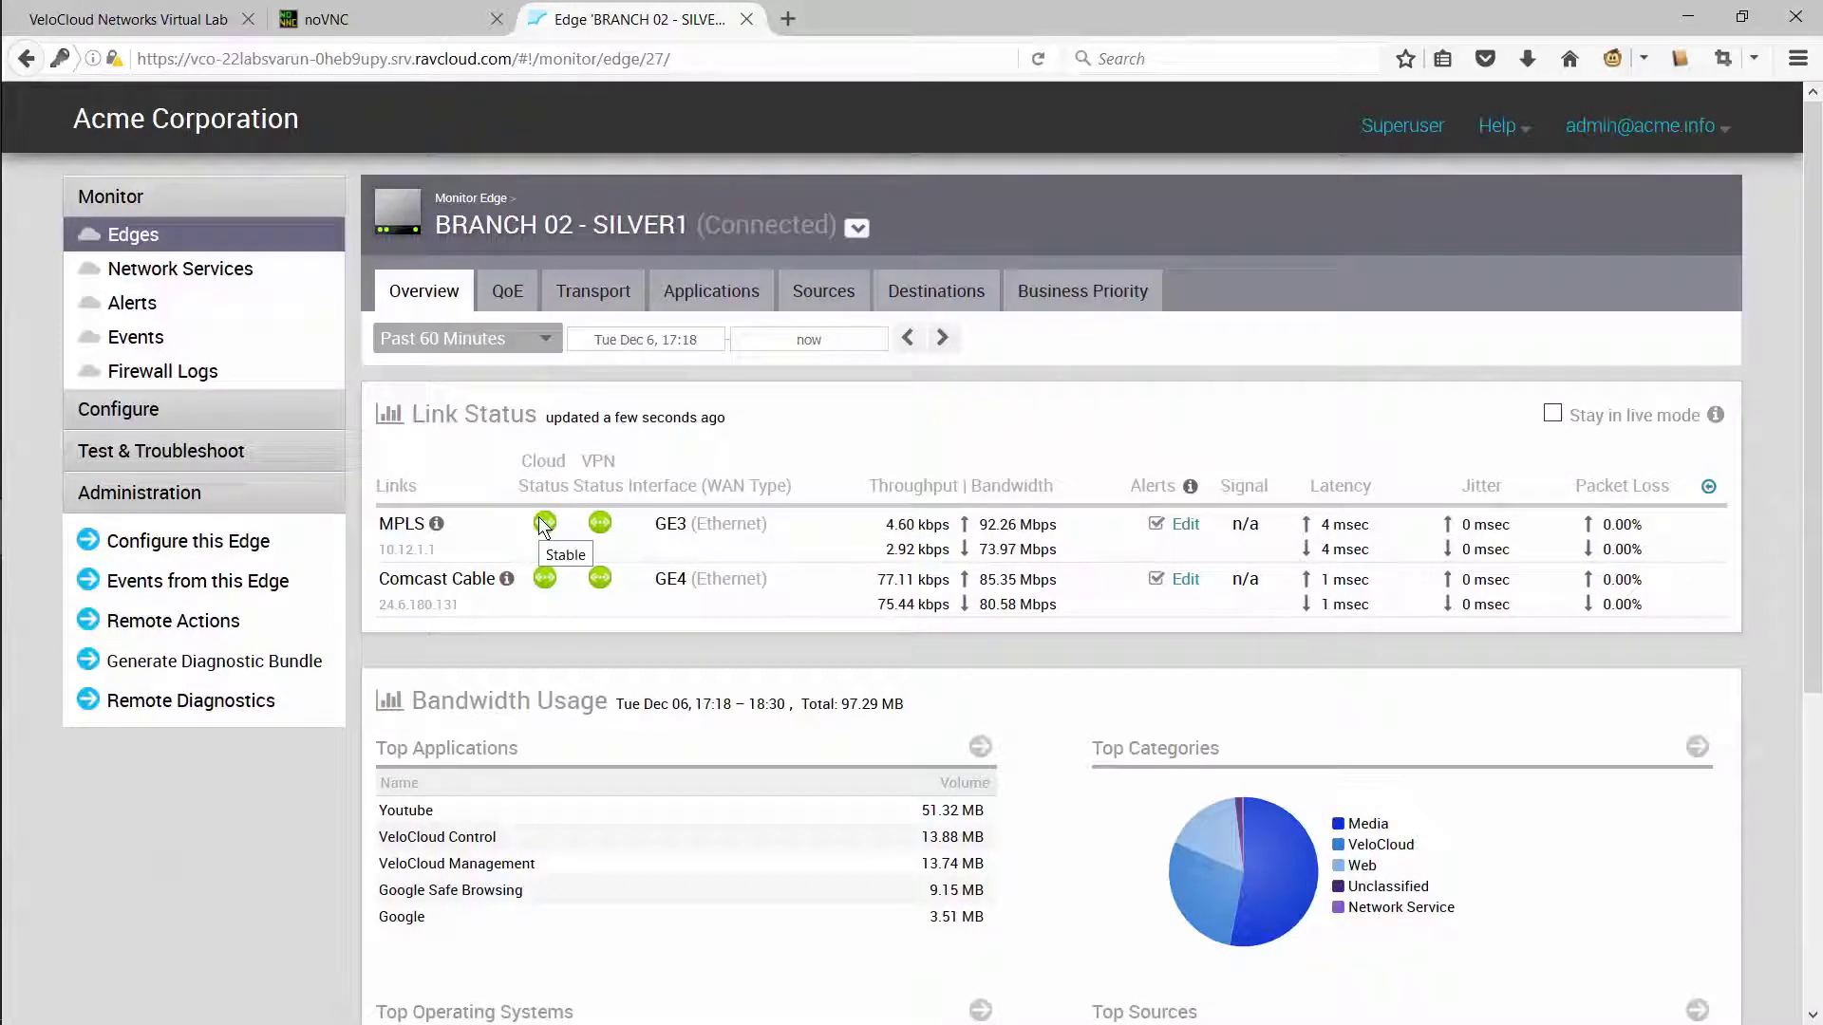
Check BRANCH 02 - SILVER1's QoE scores and Transport charts, leaving the metric unchanged, then open Applications.
{"action": "left_click", "coordinate": [504, 296]}
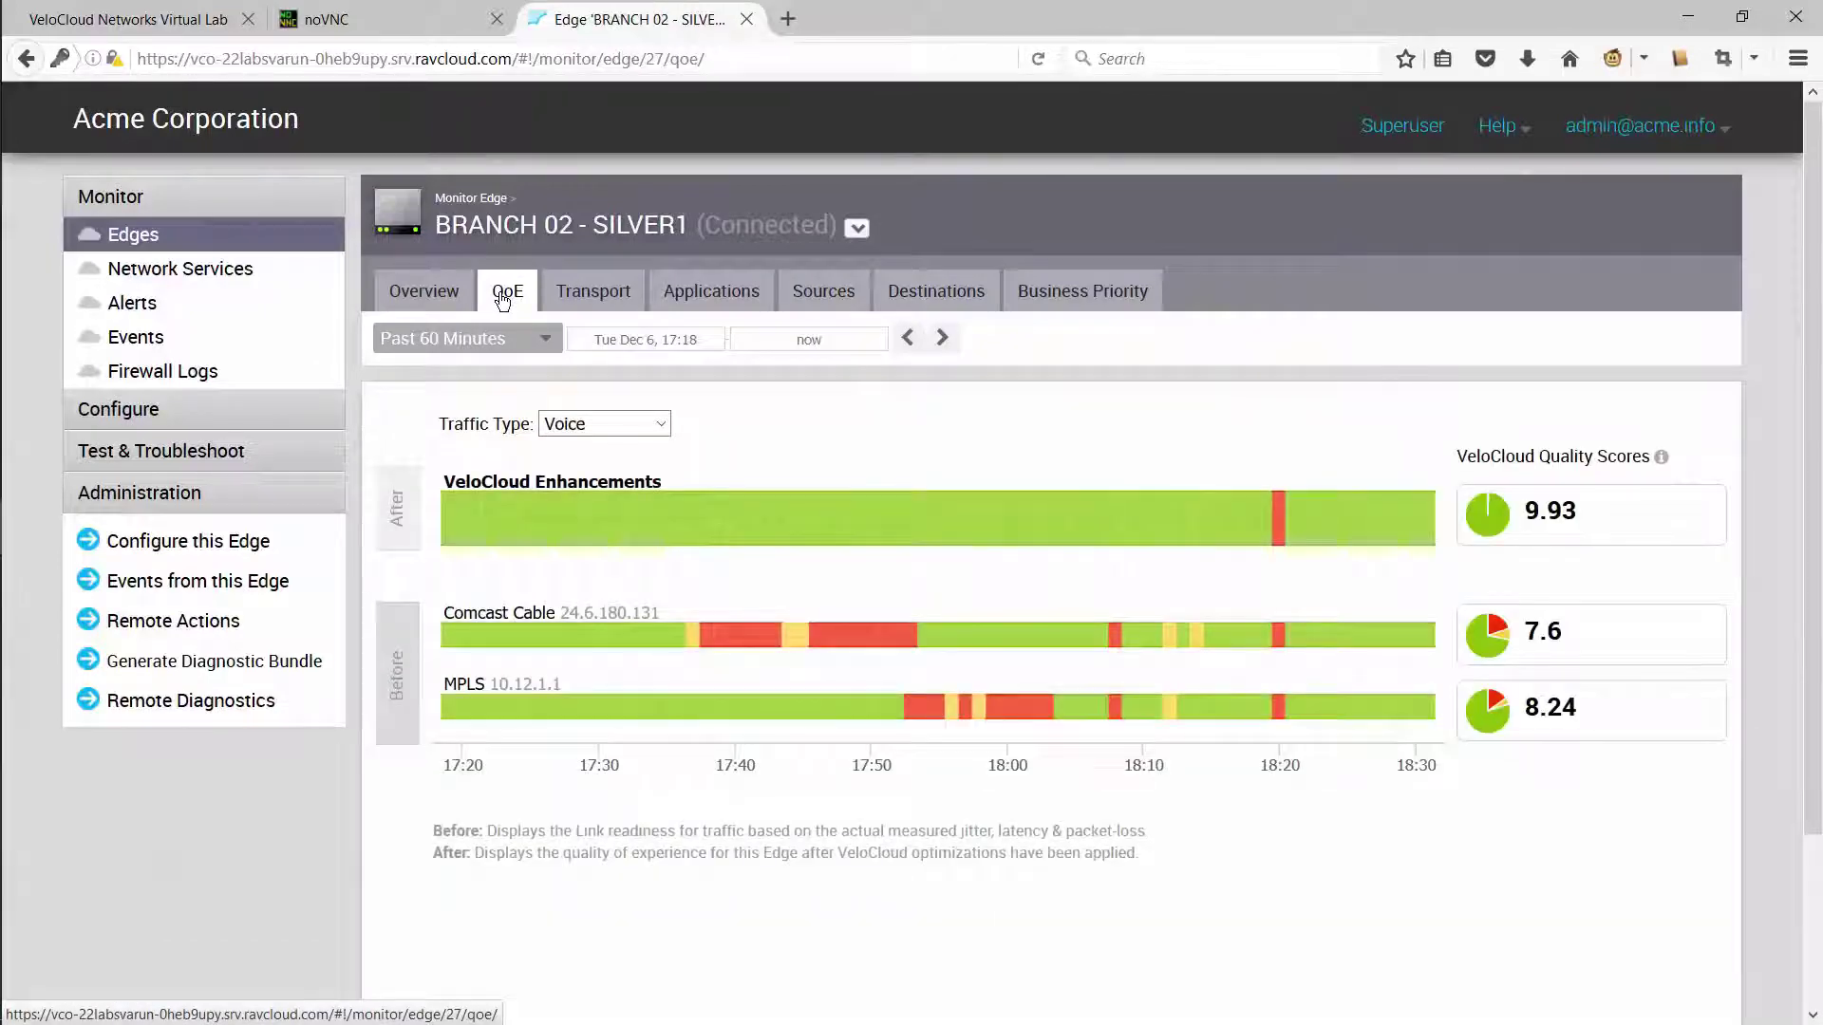
{"action": "left_click", "coordinate": [594, 290]}
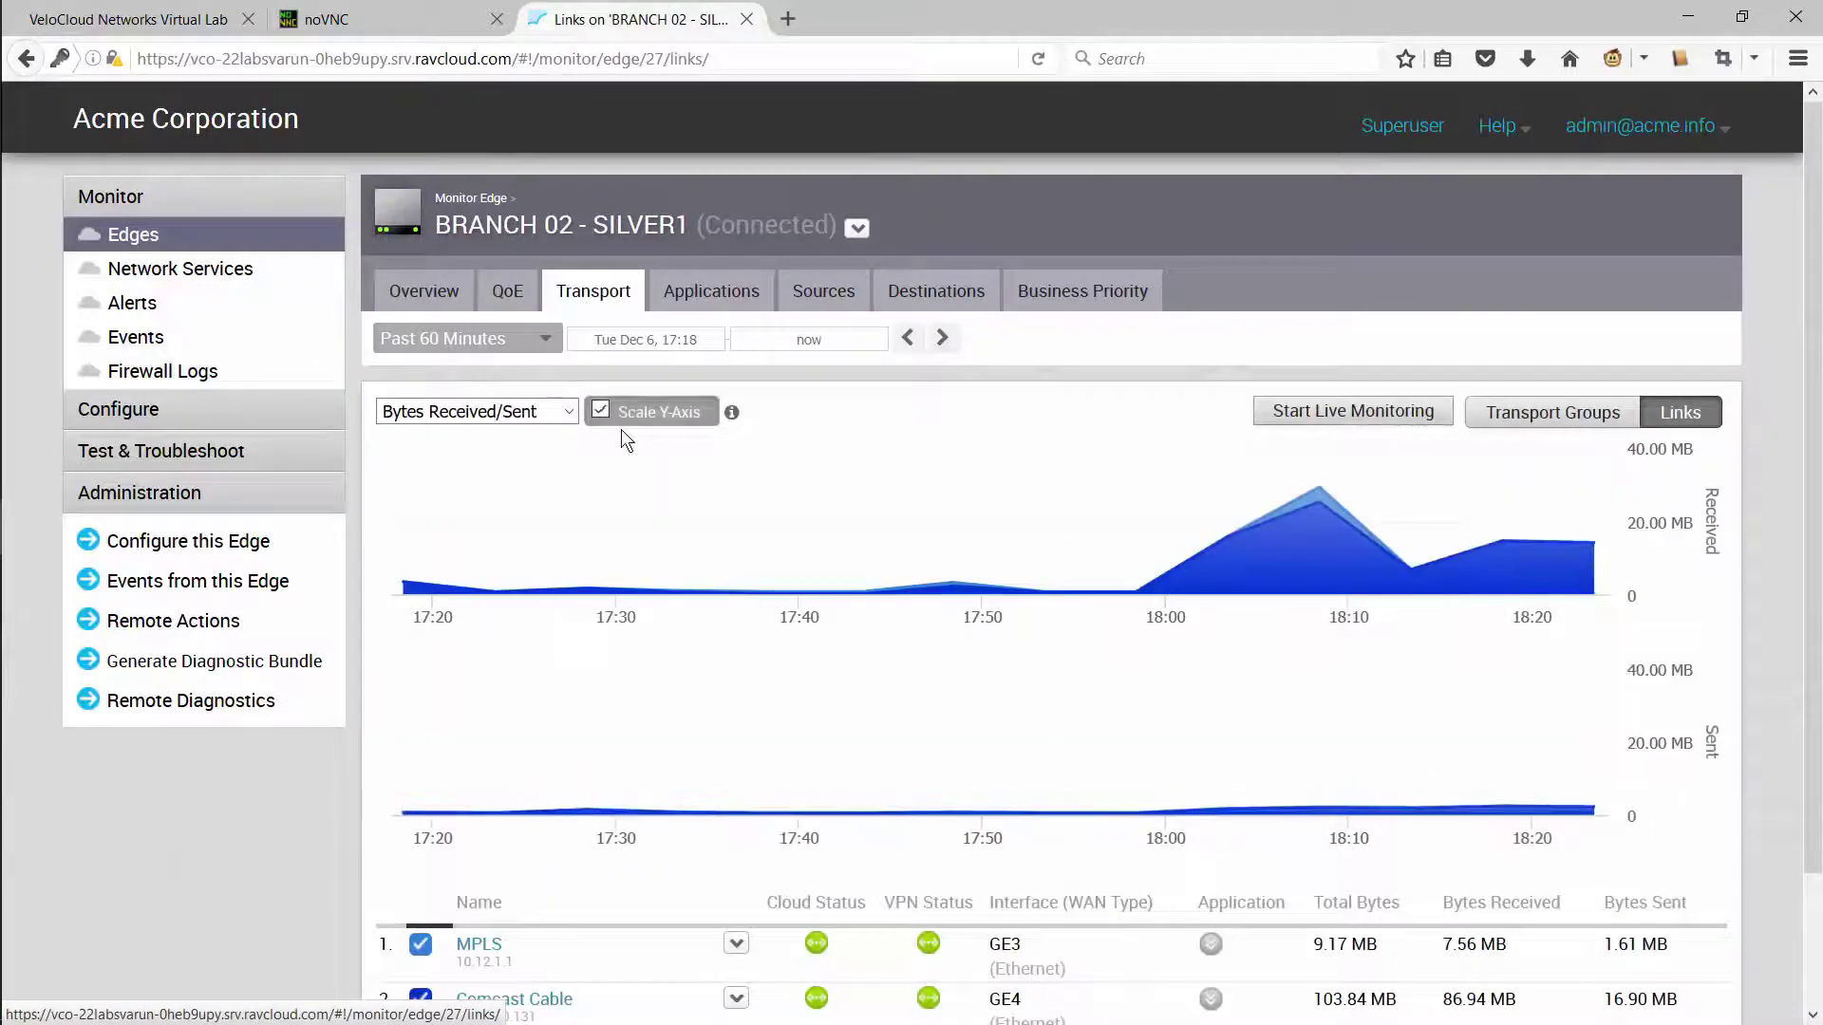
{"action": "left_click", "coordinate": [567, 414]}
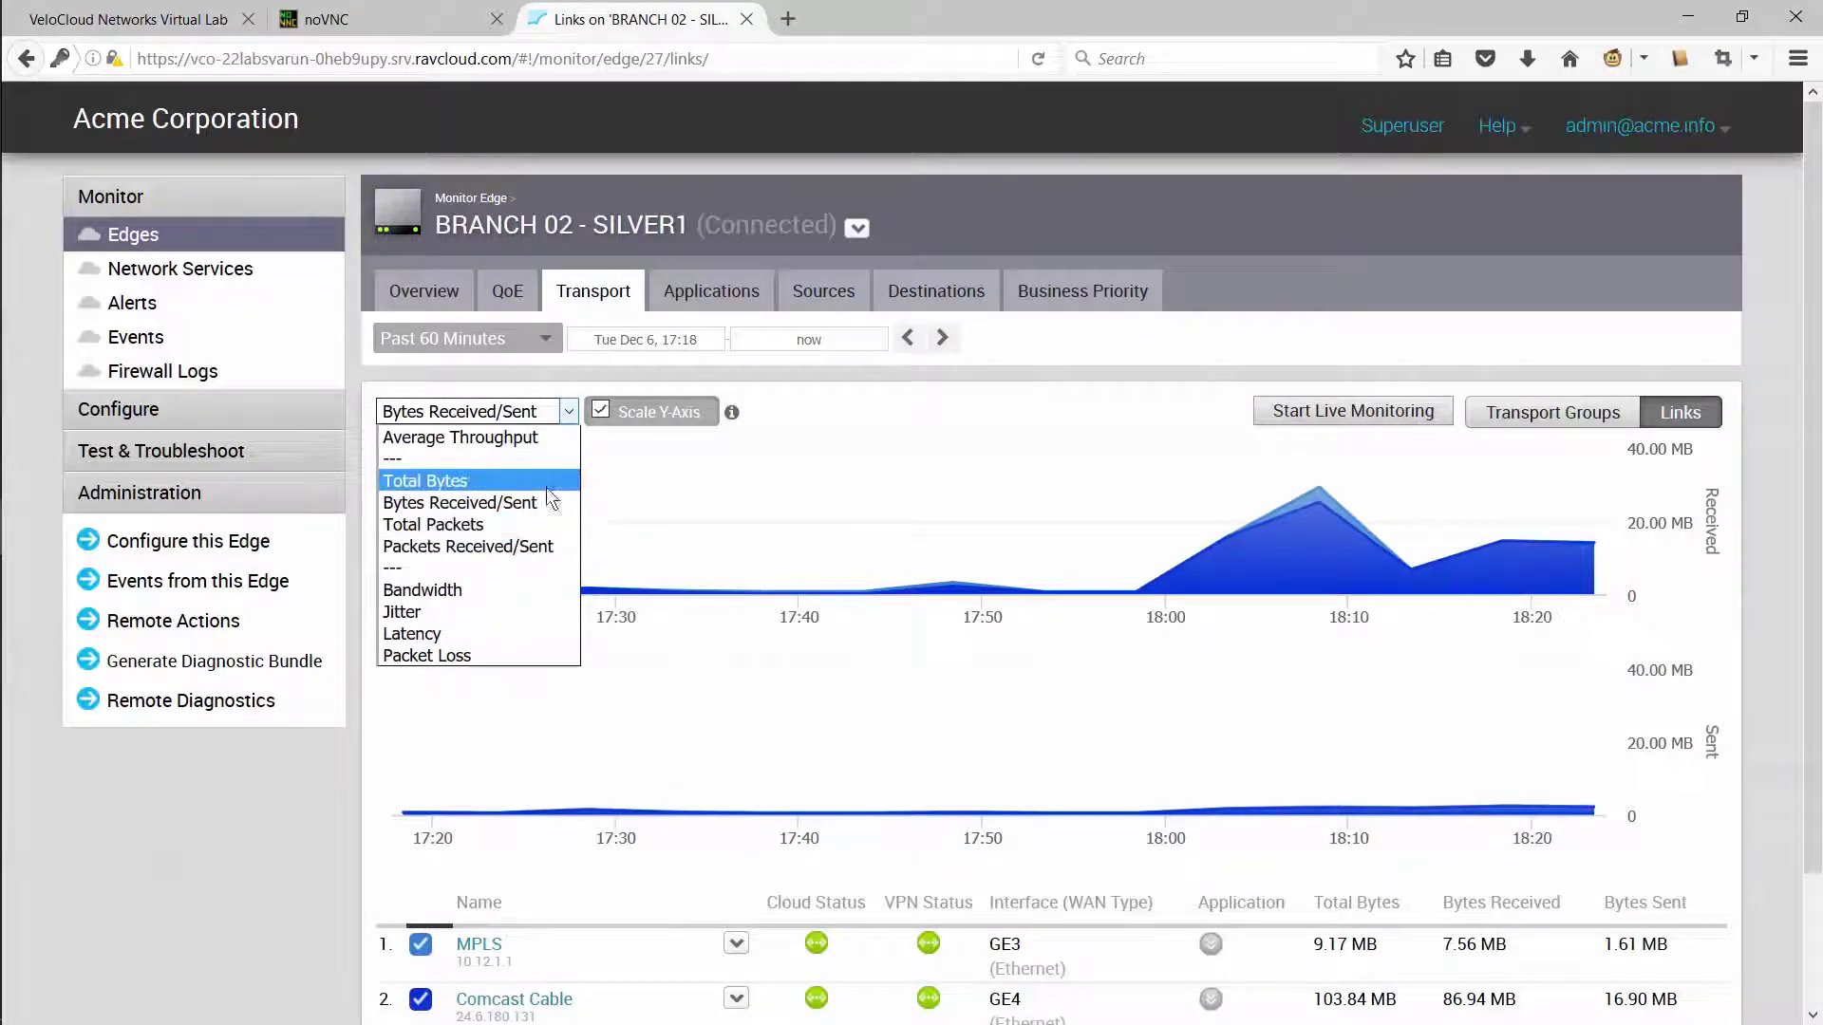
{"action": "left_click", "coordinate": [952, 433]}
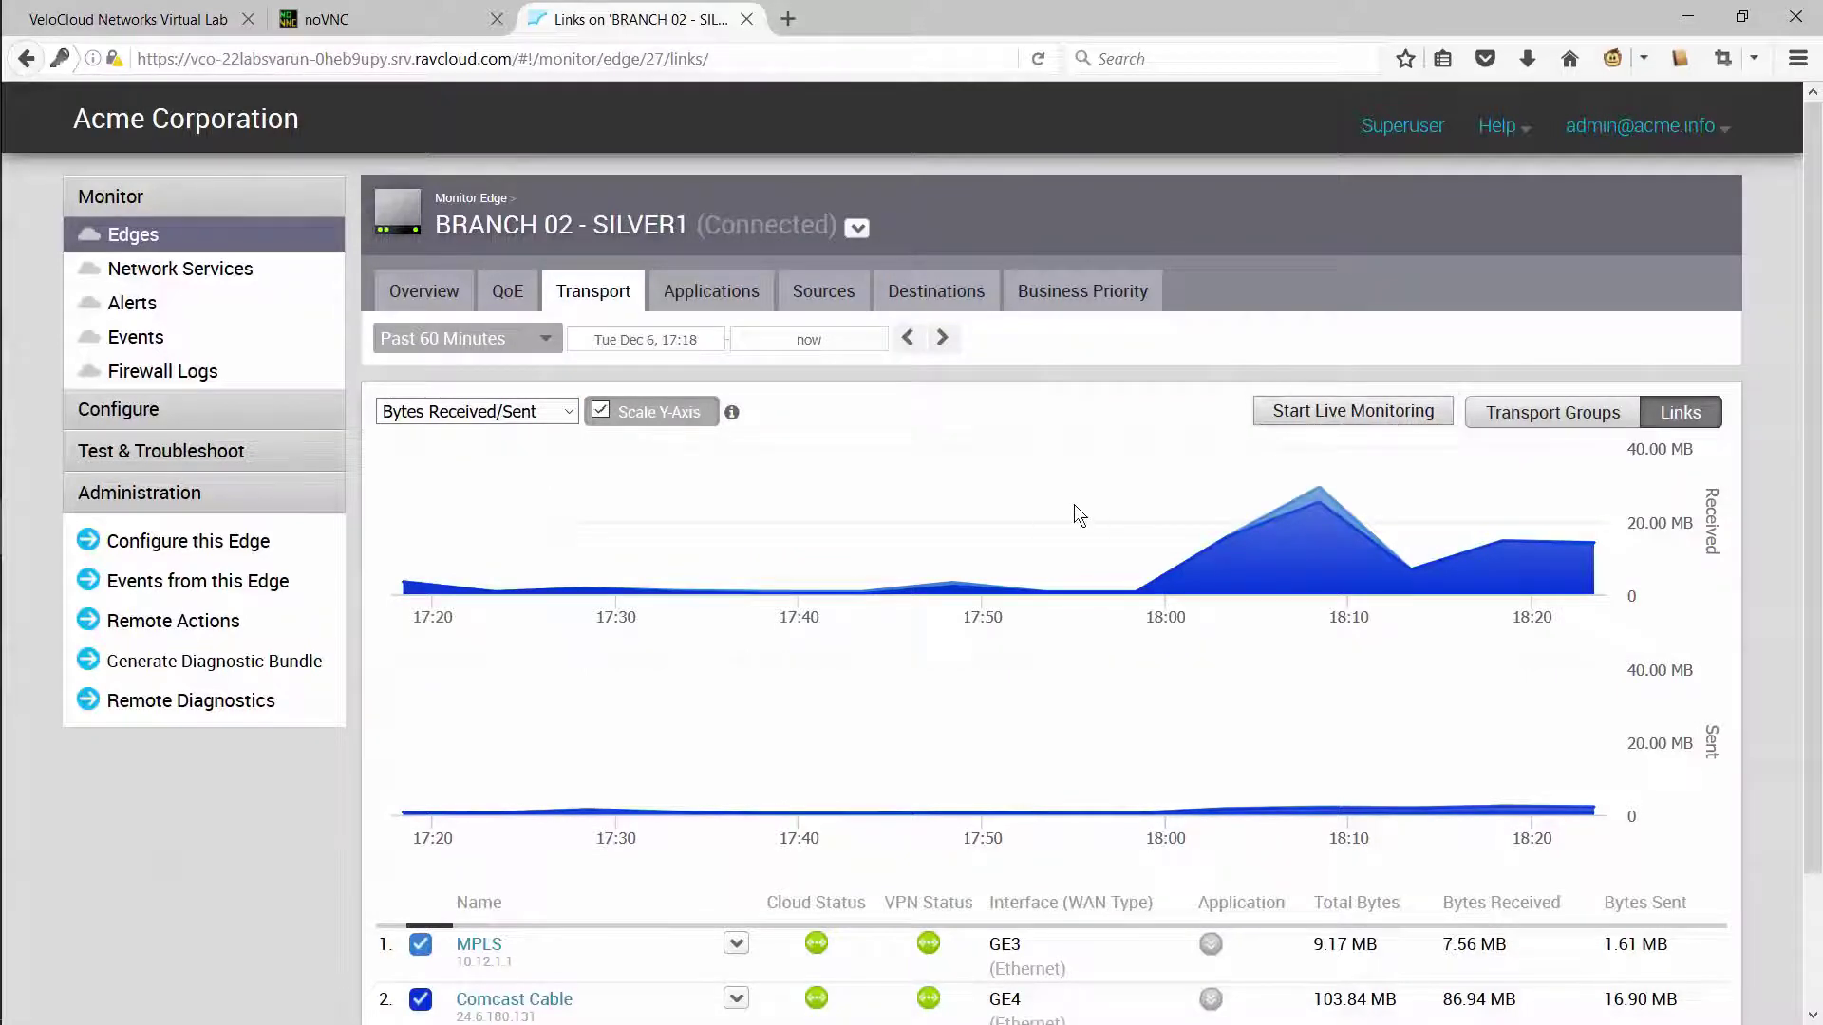
{"action": "scroll", "coordinate": [1074, 504], "scroll_direction": "down", "scroll_amount": 2}
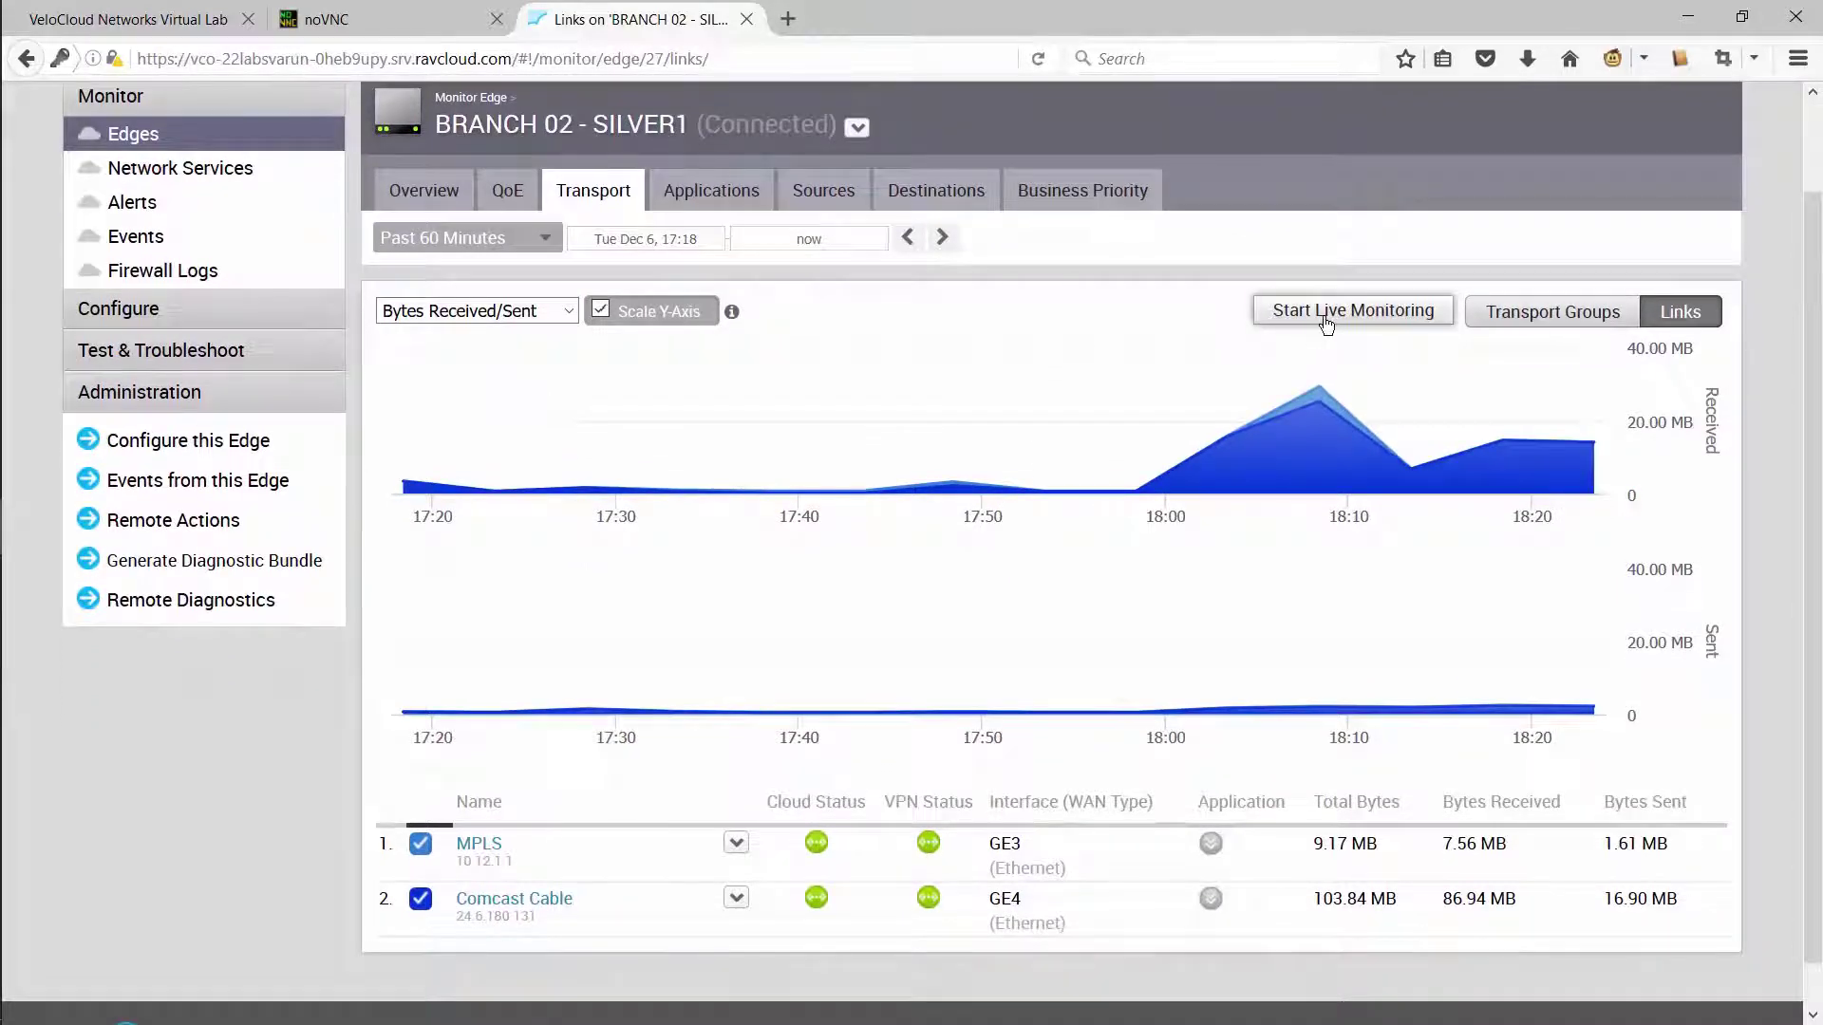
{"action": "left_click", "coordinate": [717, 191]}
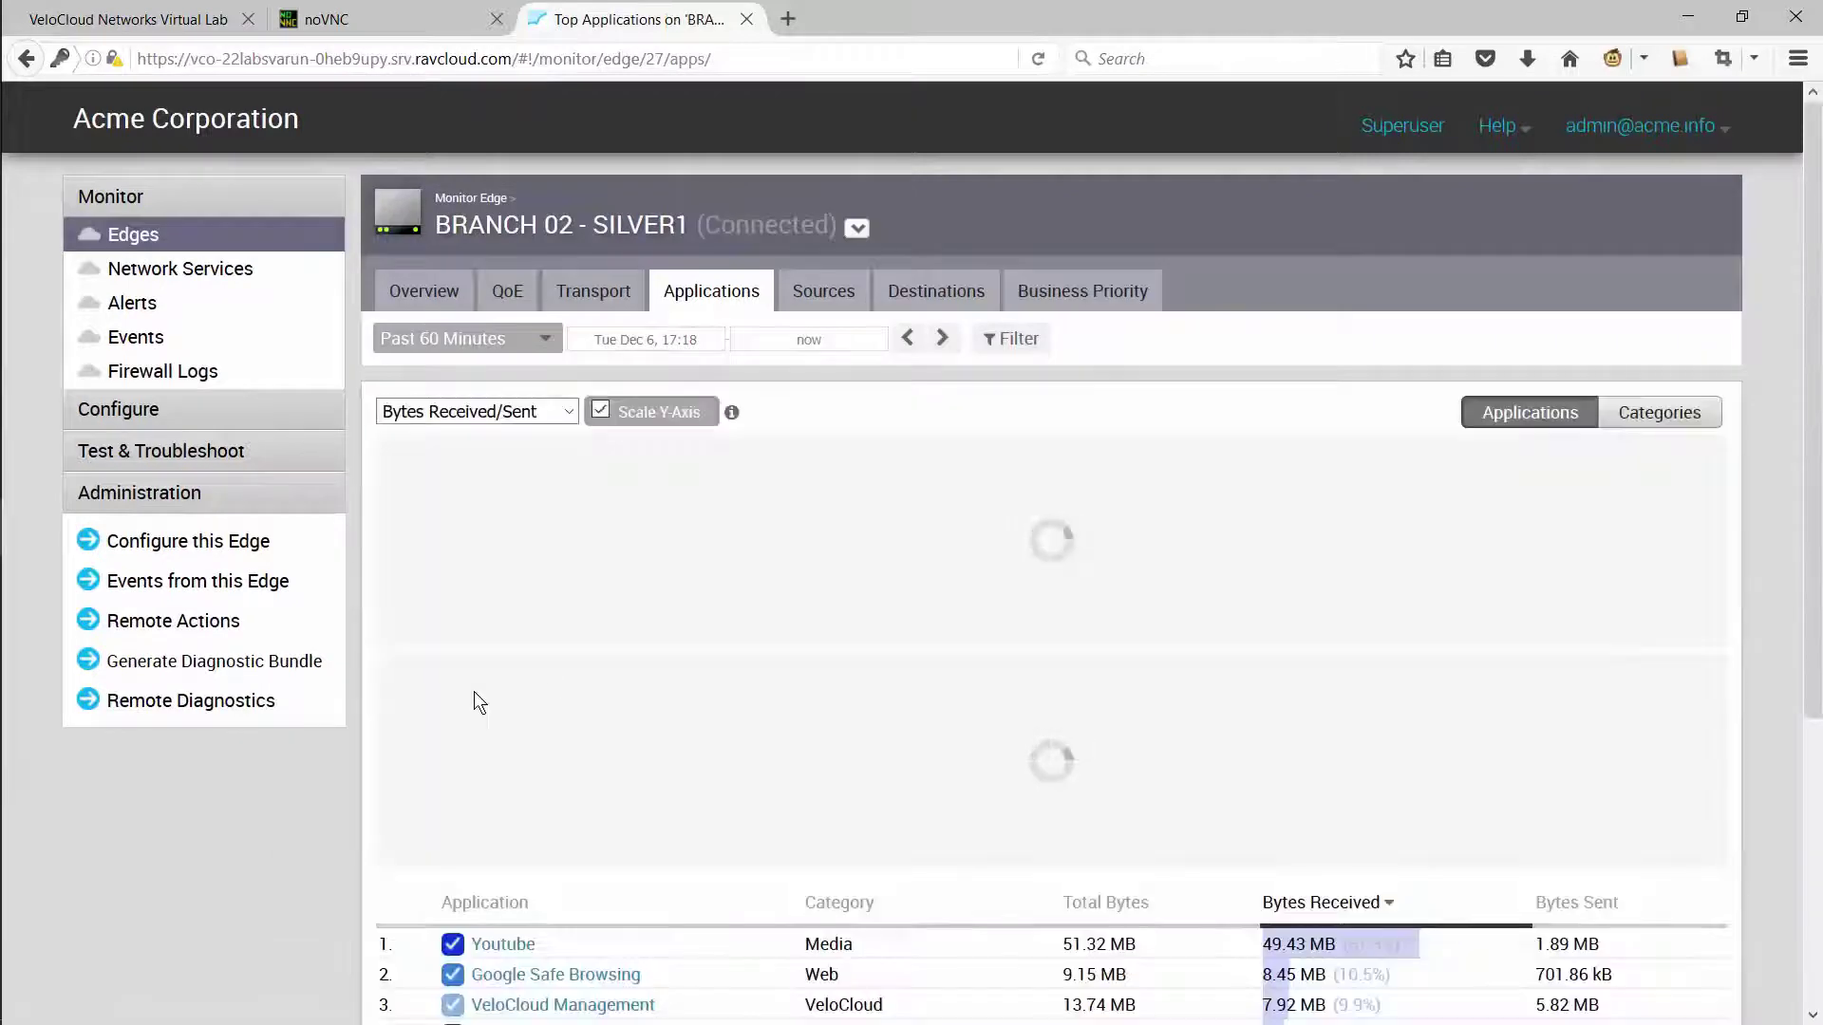
View the top applications breakdown for BRANCH 02 - SILVER1 and dismiss it.
{"action": "scroll", "coordinate": [475, 693], "scroll_direction": "down", "scroll_amount": 2}
{"action": "left_click", "coordinate": [475, 693]}
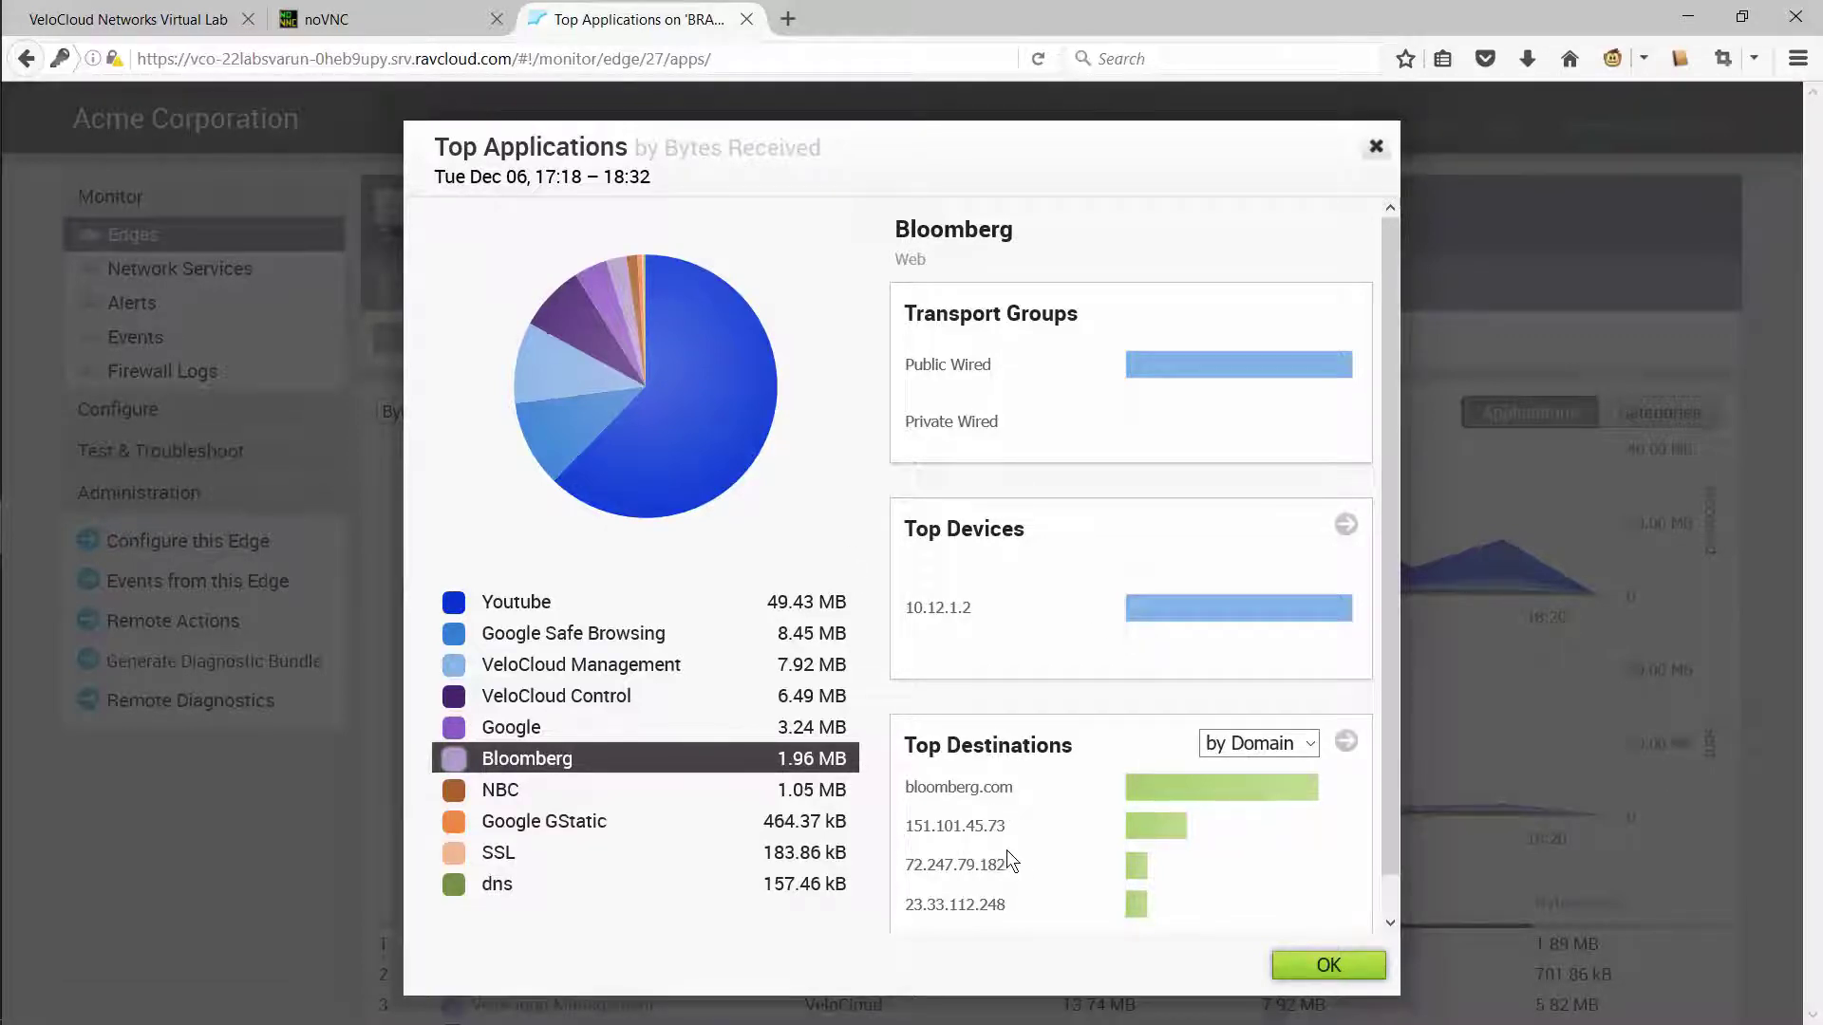
{"action": "left_click", "coordinate": [1291, 967]}
Review the traffic sources and inspect client 10.12.1.2's traffic details.
{"action": "scroll", "coordinate": [828, 207], "scroll_direction": "down", "scroll_amount": 1}
{"action": "left_click", "coordinate": [828, 208]}
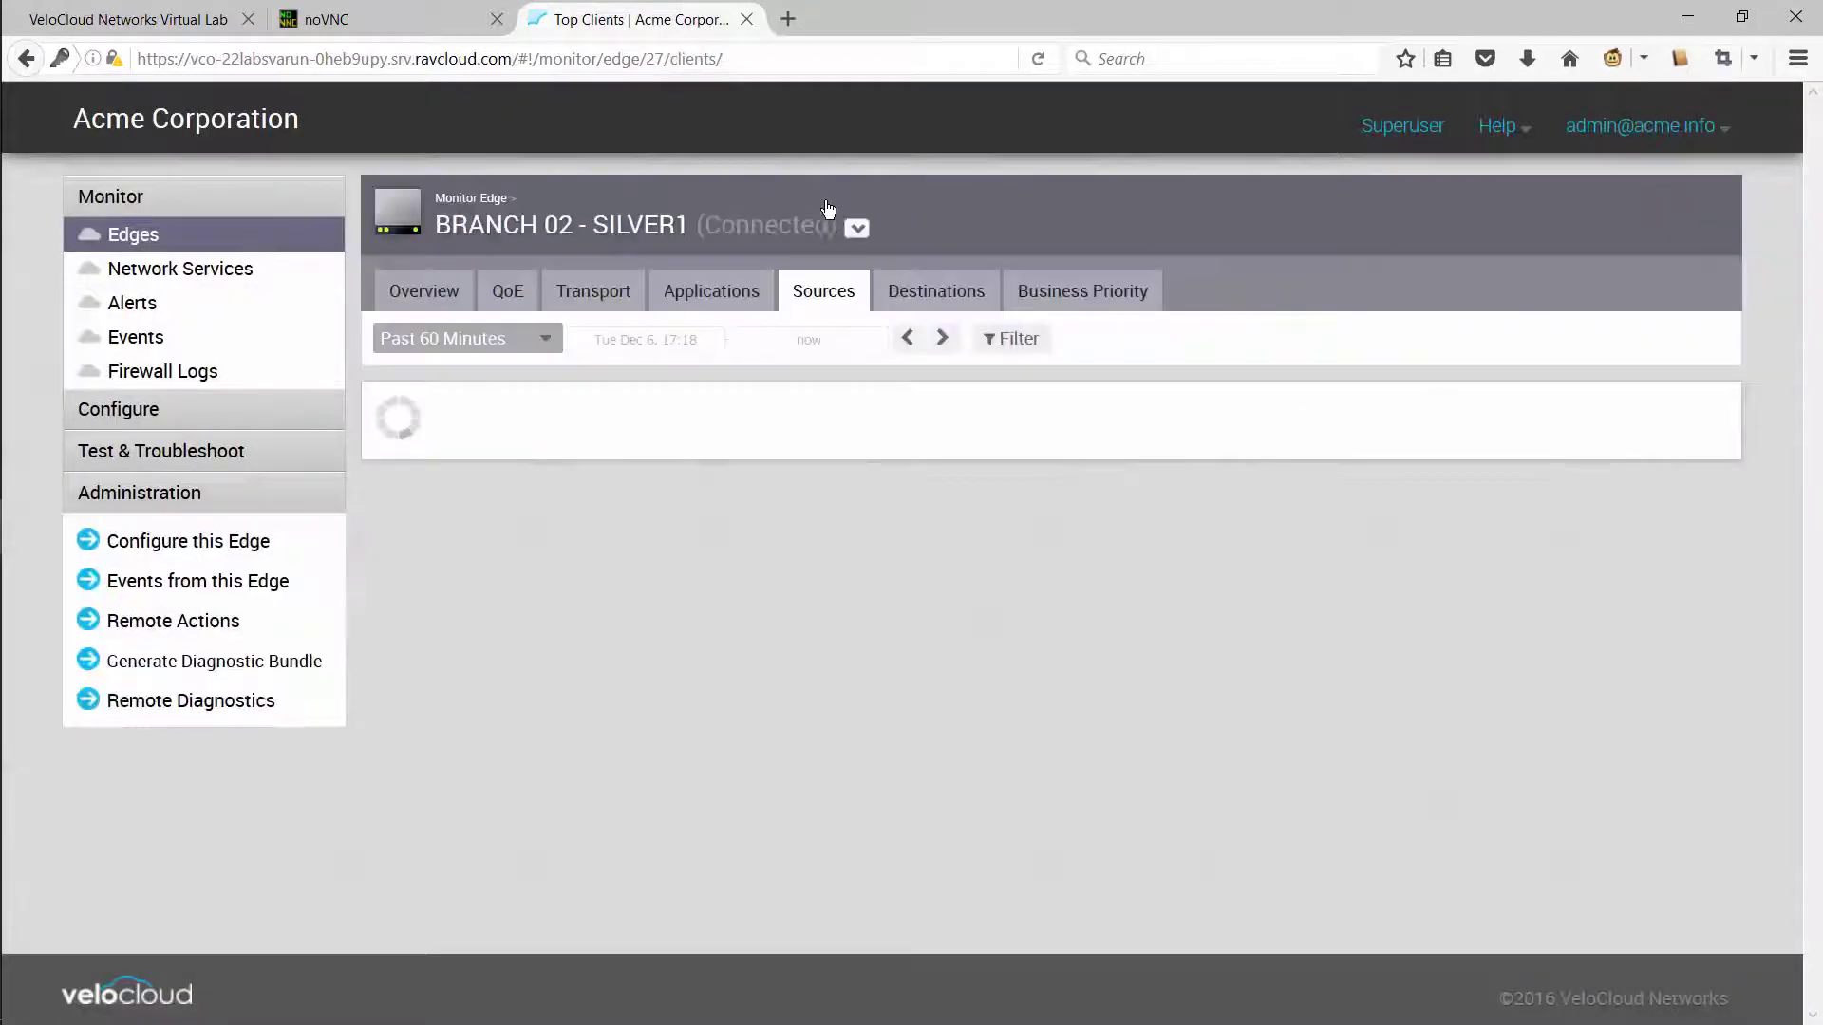
{"action": "scroll", "coordinate": [306, 802], "scroll_direction": "down", "scroll_amount": 2}
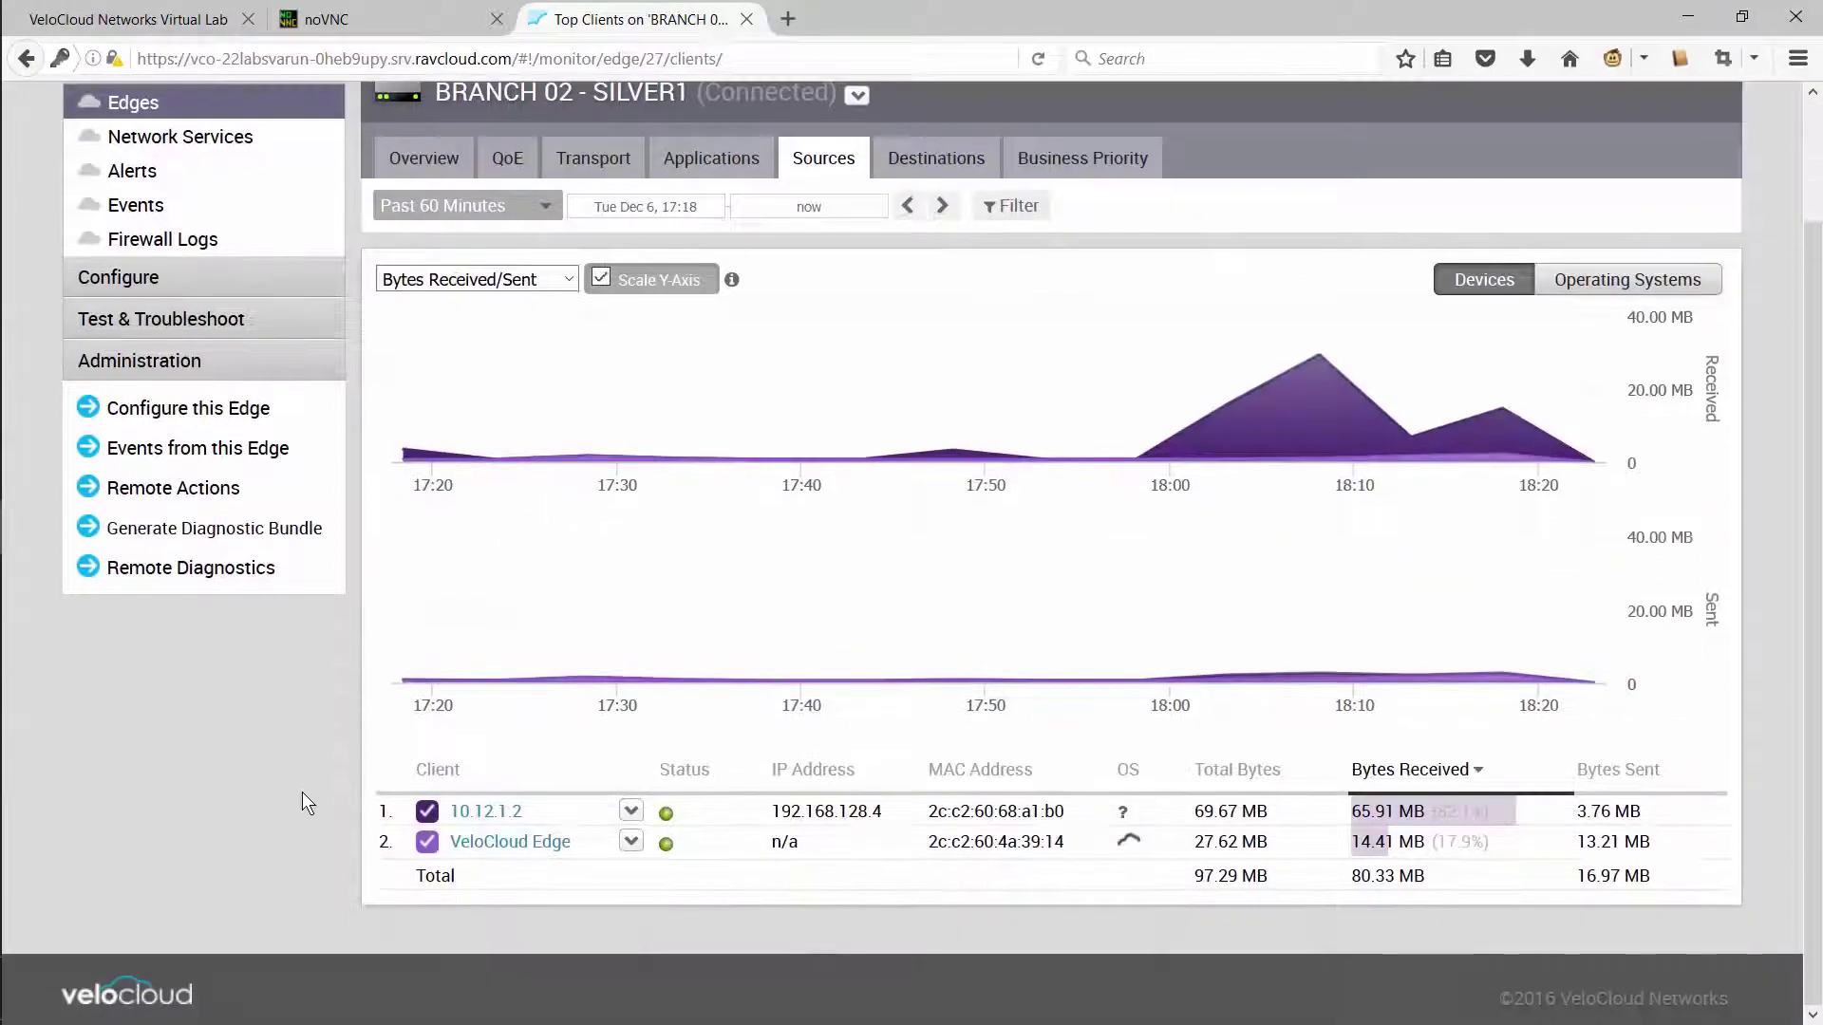
{"action": "left_click", "coordinate": [484, 812]}
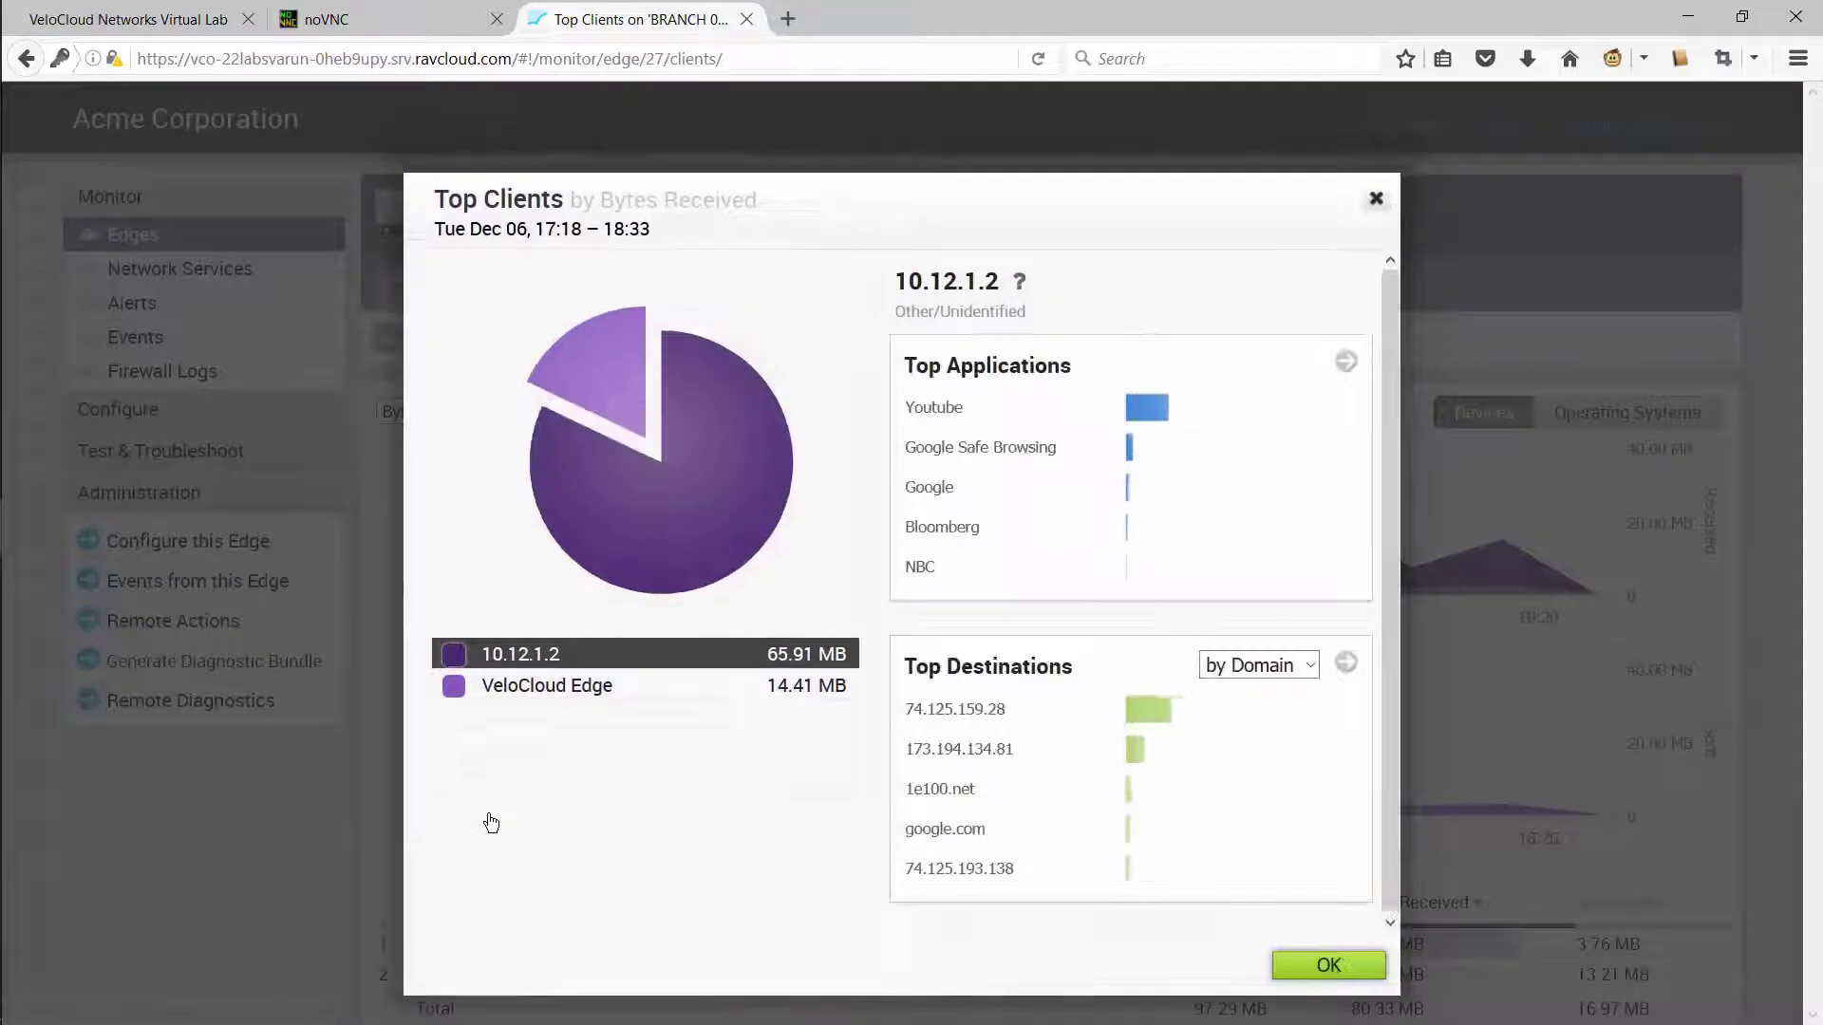
{"action": "left_click", "coordinate": [1384, 207]}
Review traffic destinations, then go to Remote Diagnostics for the edge.
{"action": "left_click", "coordinate": [968, 297]}
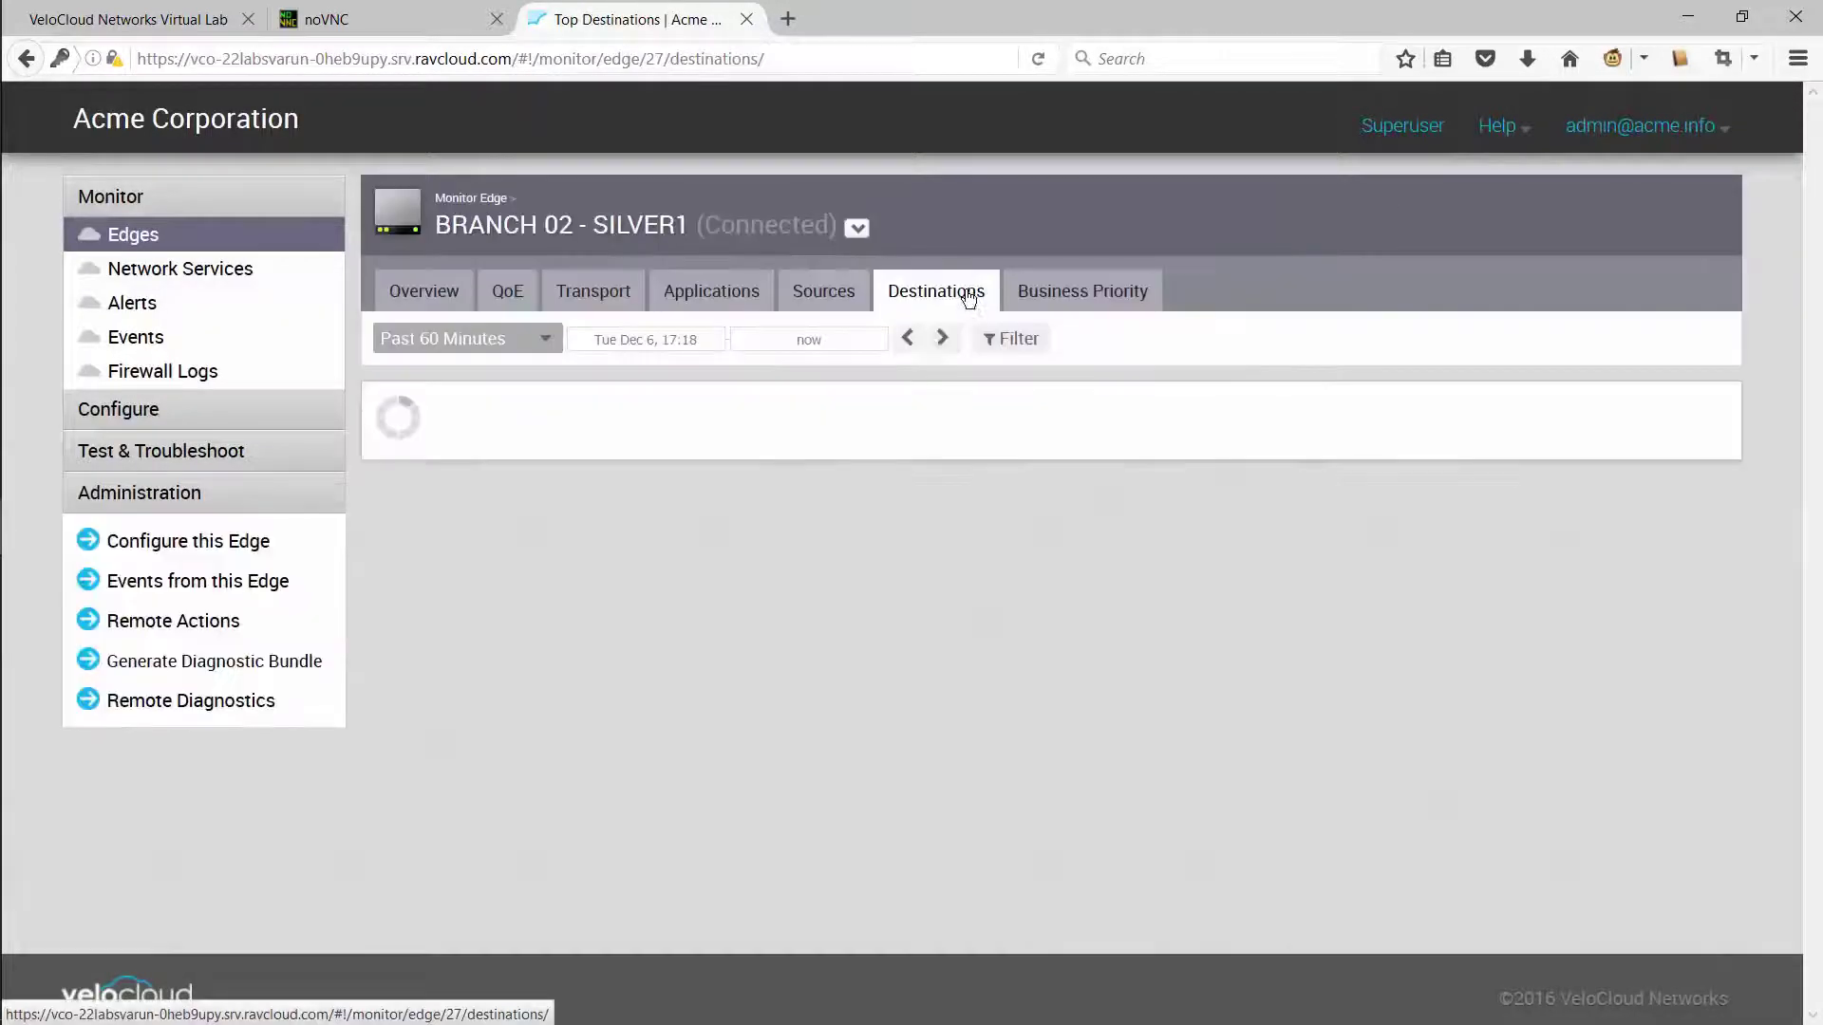
{"action": "scroll", "coordinate": [321, 788], "scroll_direction": "down", "scroll_amount": 3}
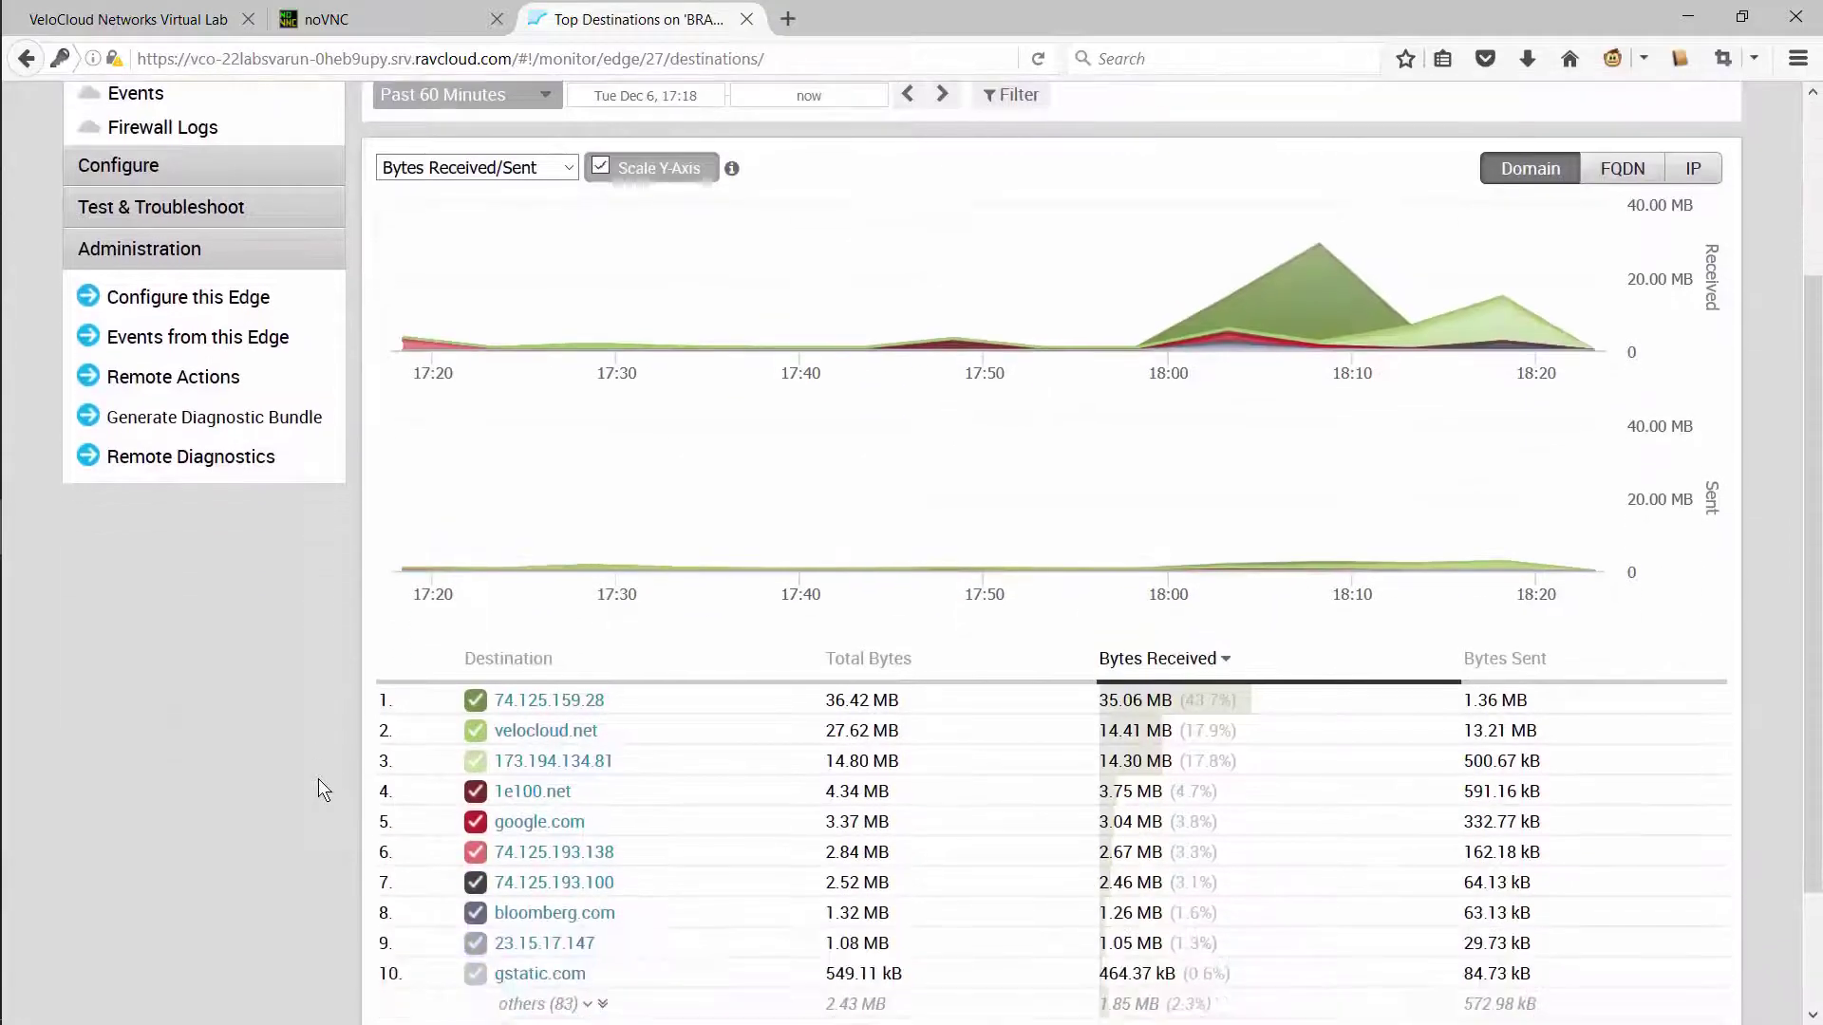
{"action": "left_click", "coordinate": [190, 457]}
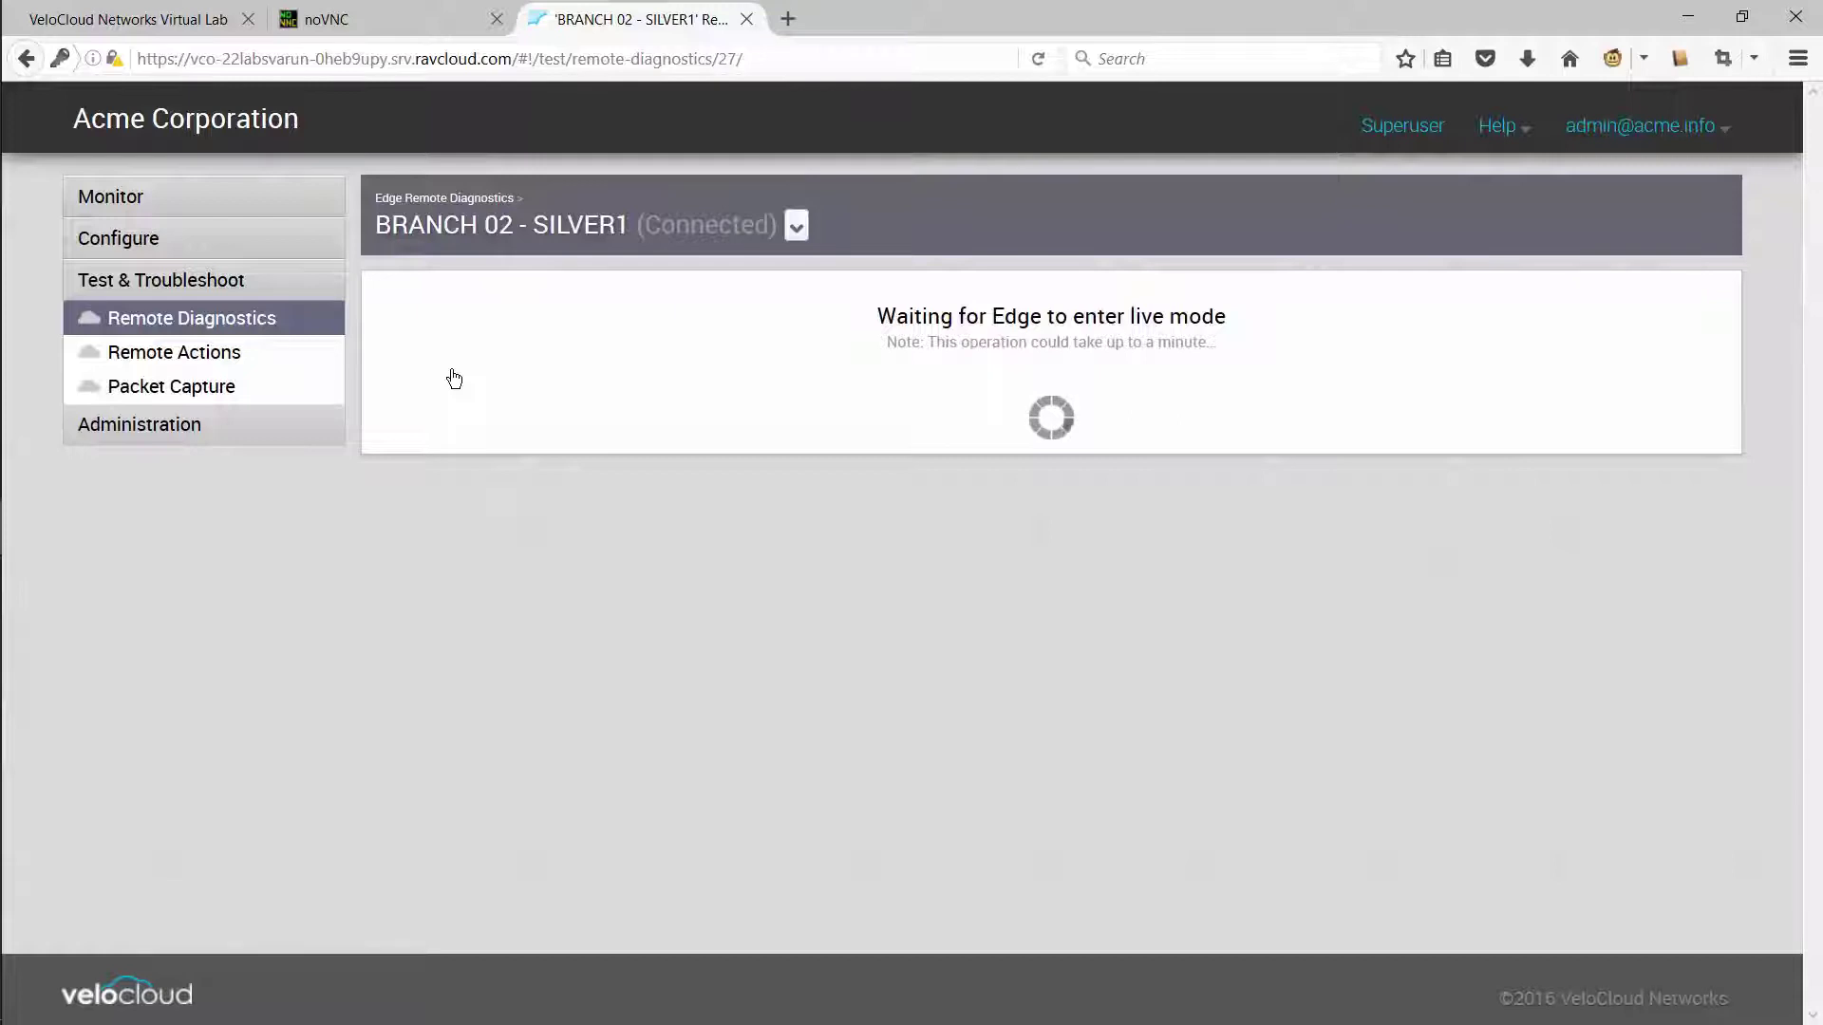
Run the List Active Flows diagnostic on the edge.
{"action": "scroll", "coordinate": [1671, 759], "scroll_direction": "down", "scroll_amount": 1}
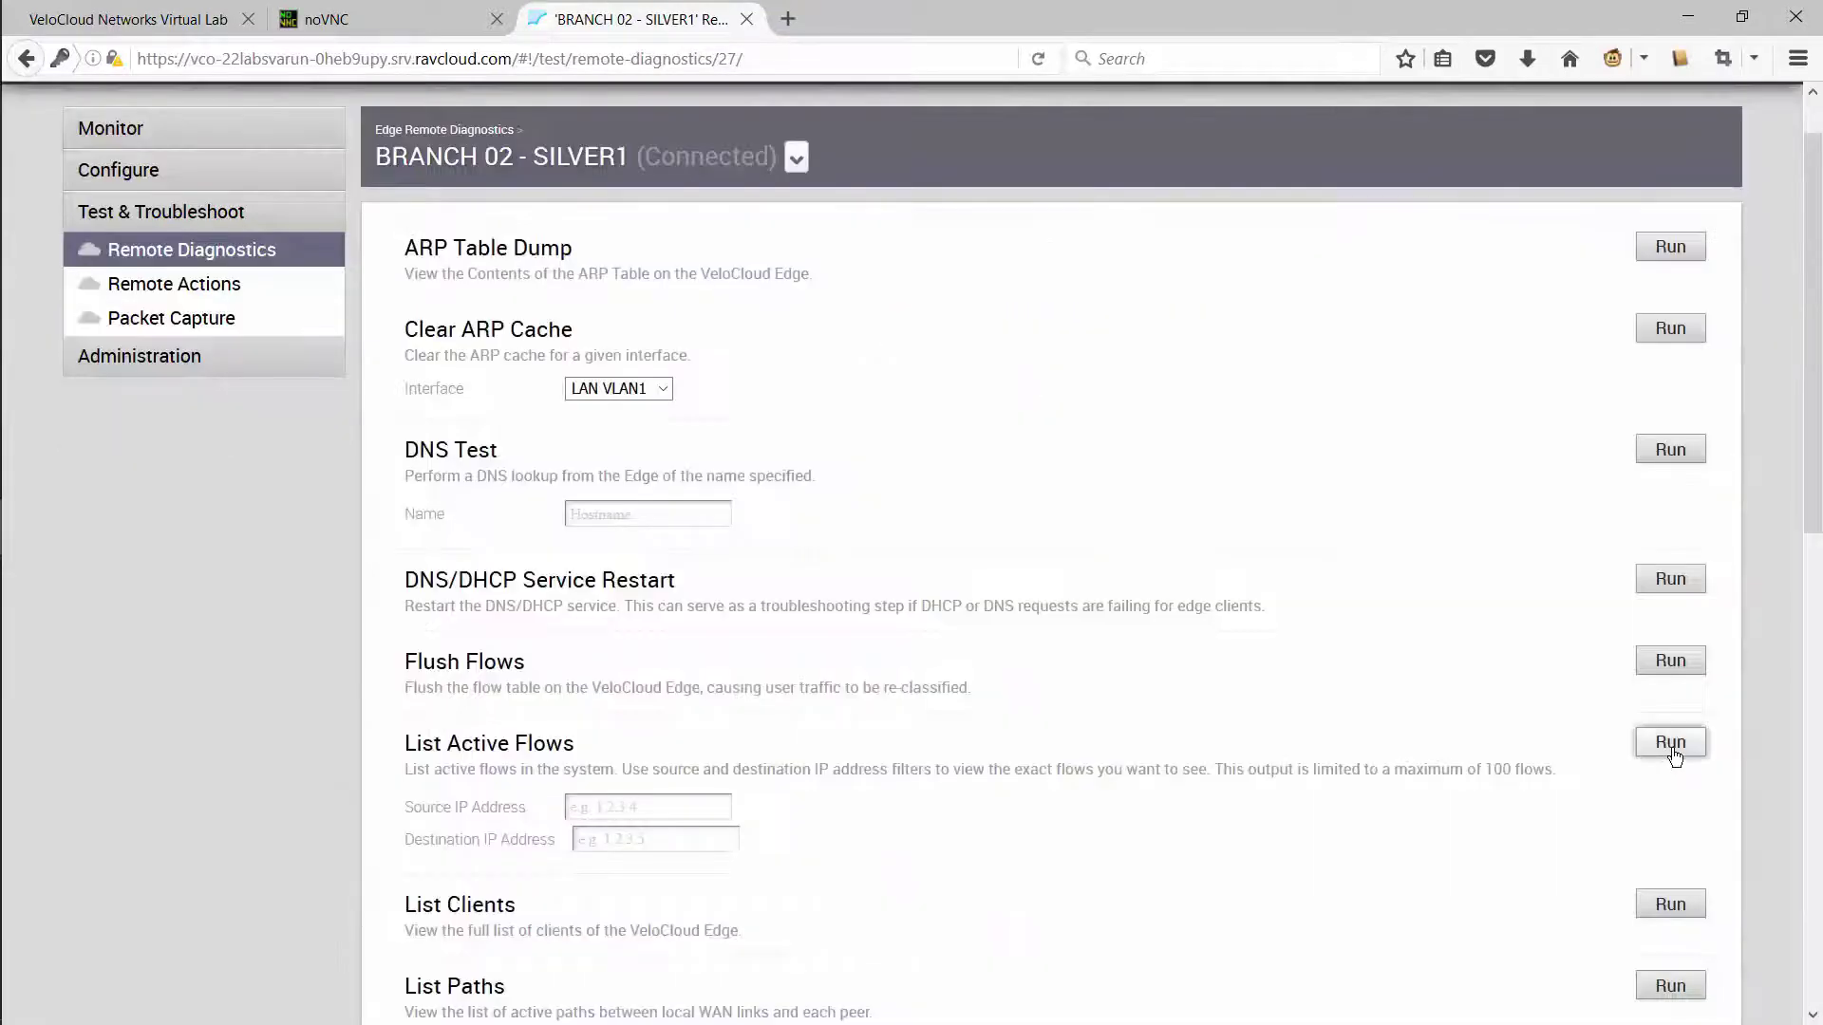
{"action": "left_click", "coordinate": [1671, 744]}
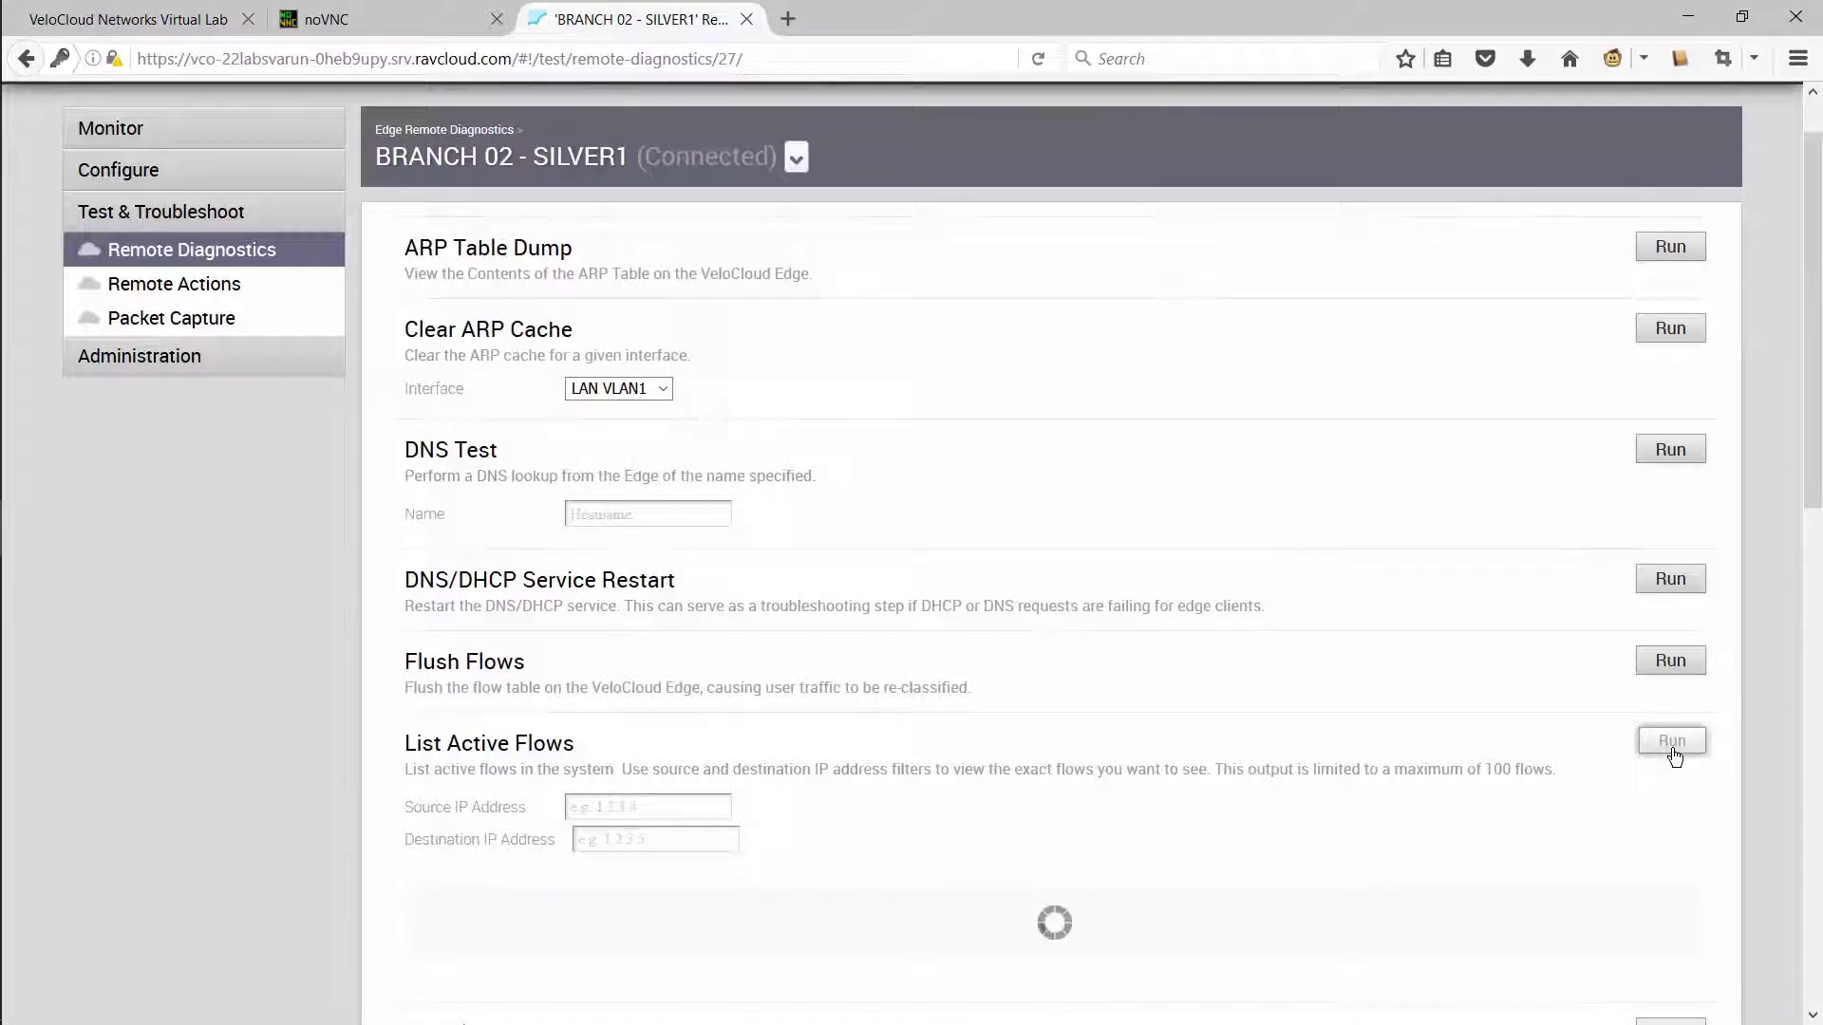
{"action": "scroll", "coordinate": [1674, 757], "scroll_direction": "down", "scroll_amount": 4}
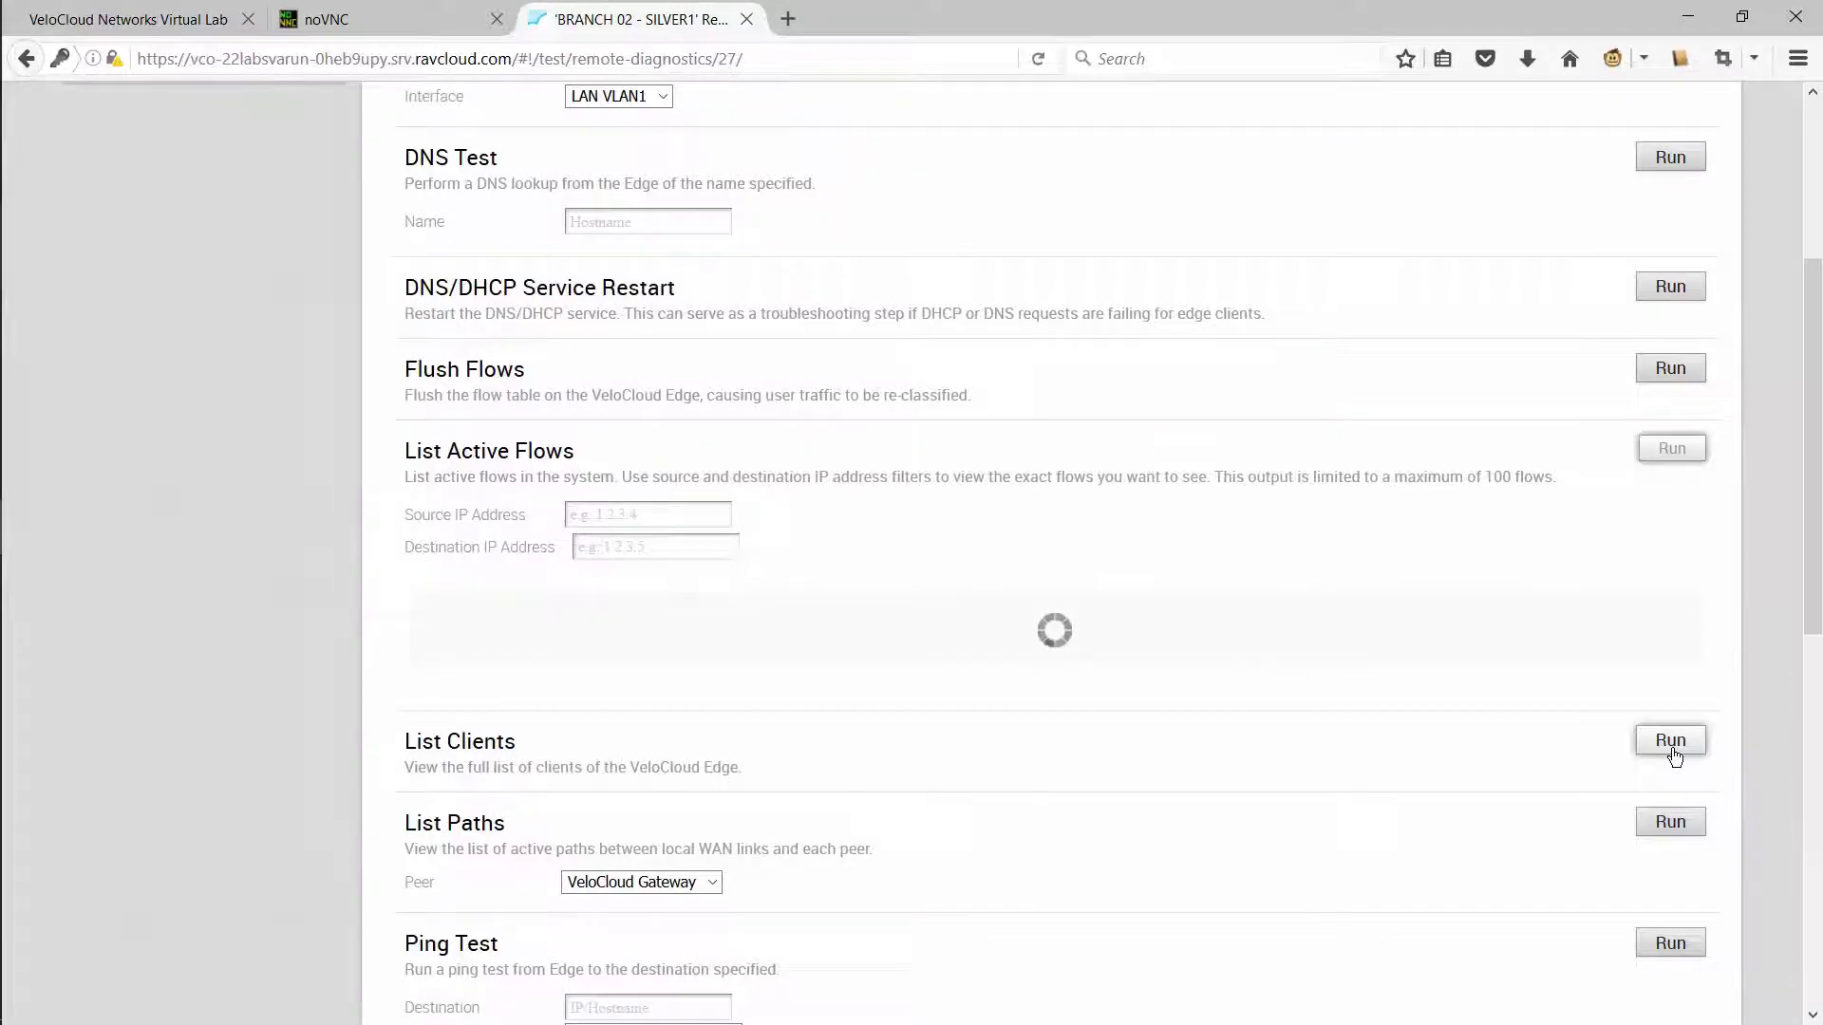
{"action": "scroll", "coordinate": [1672, 748], "scroll_direction": "down", "scroll_amount": 15}
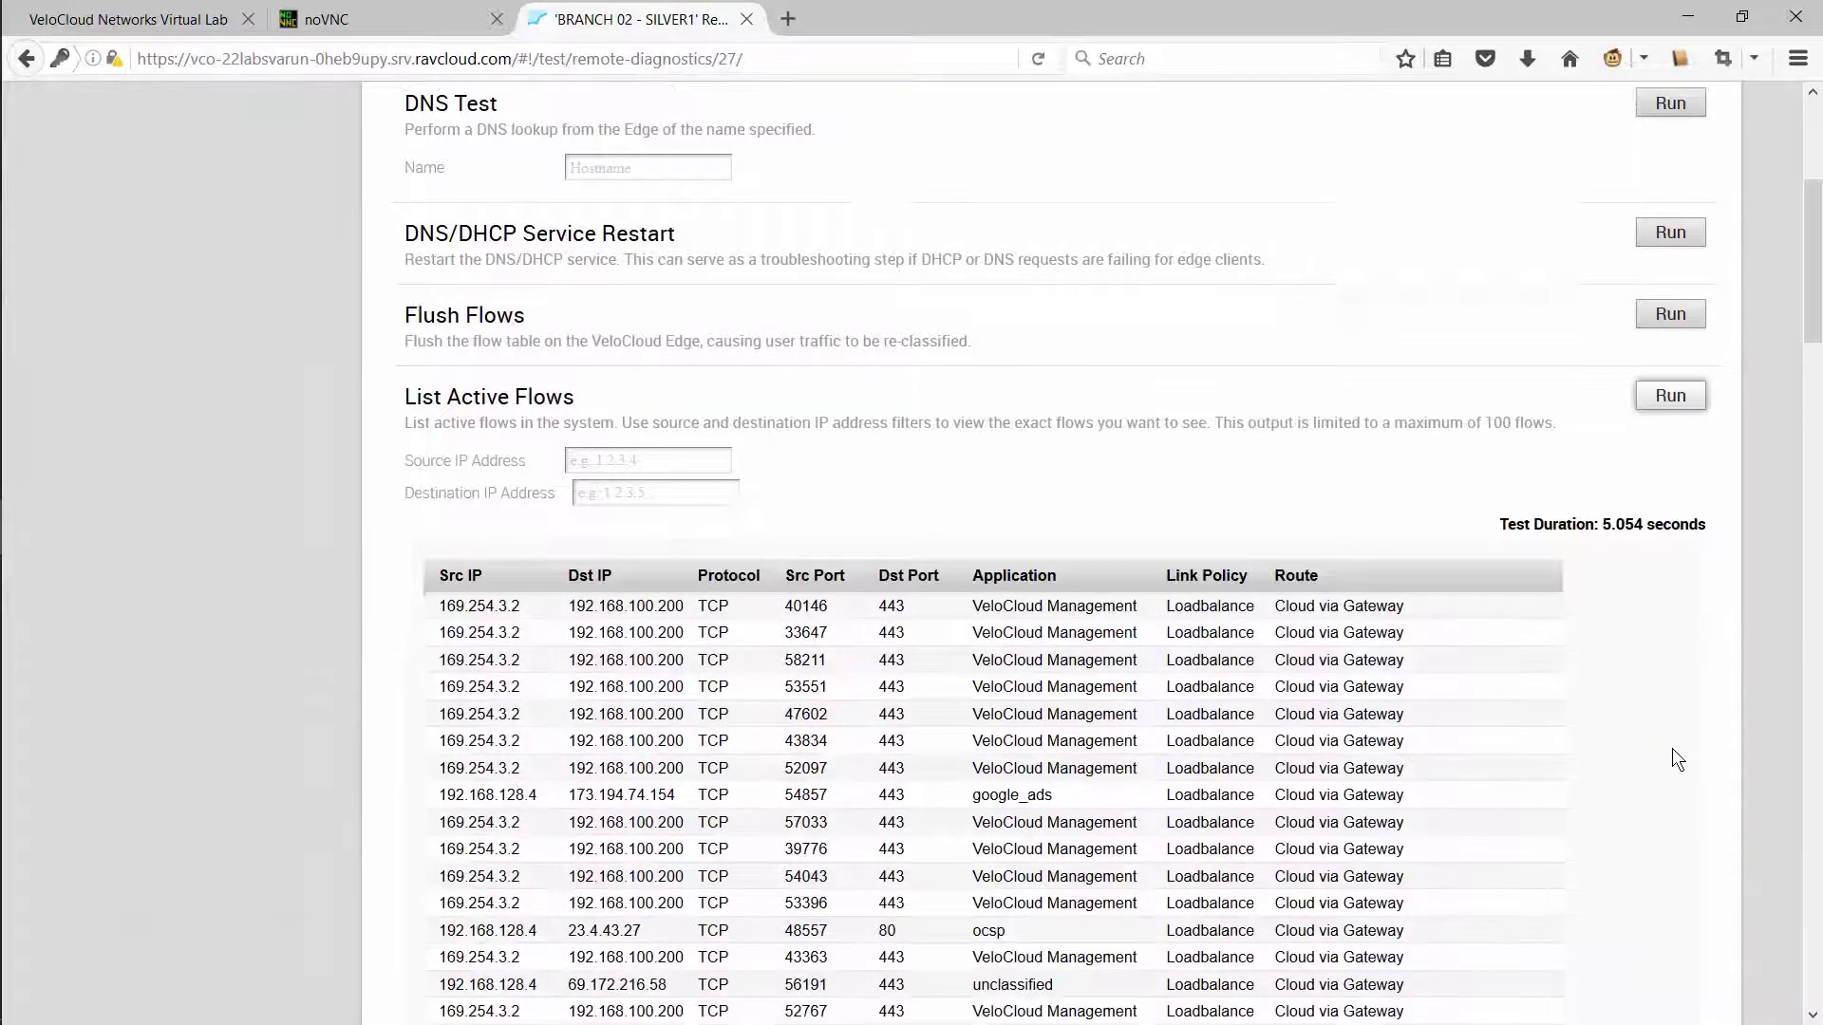
Run List Paths, showing four STABLE, UP paths from MPLS and Comcast Cable to the Gateway.
{"action": "left_click", "coordinate": [1673, 408]}
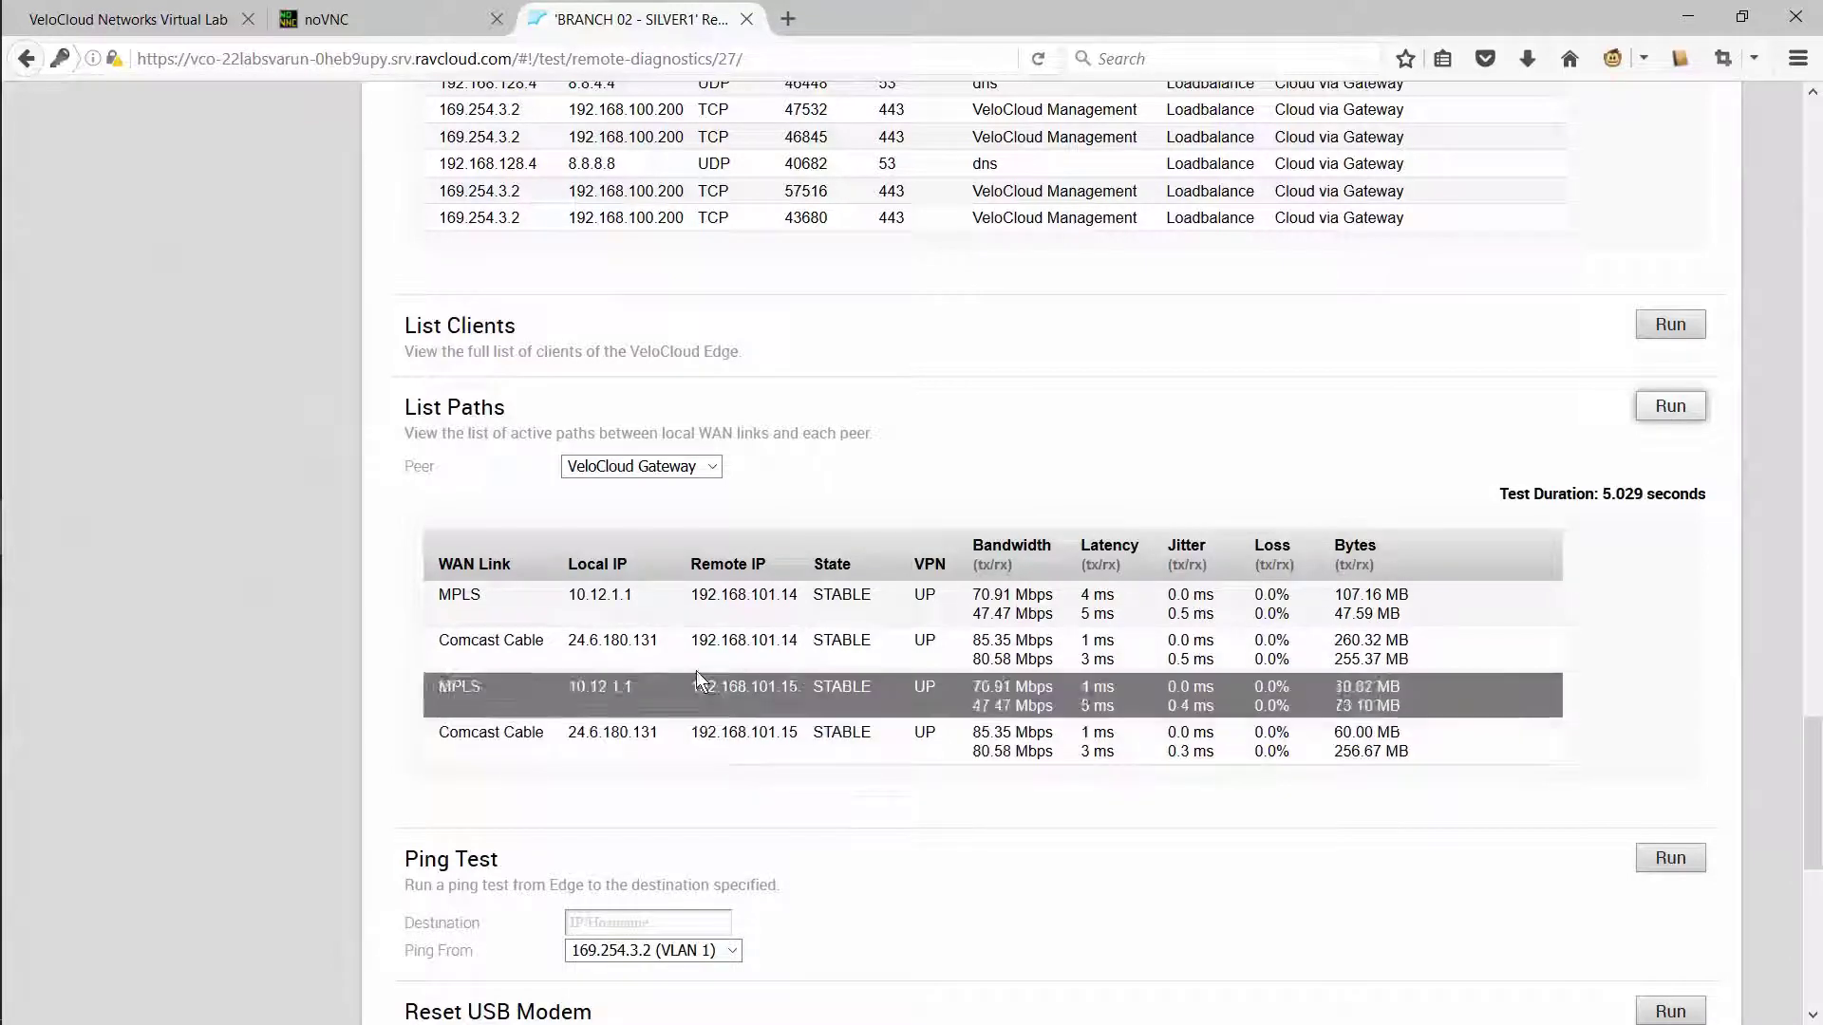
{"action": "scroll", "coordinate": [681, 648], "scroll_direction": "down", "scroll_amount": 2}
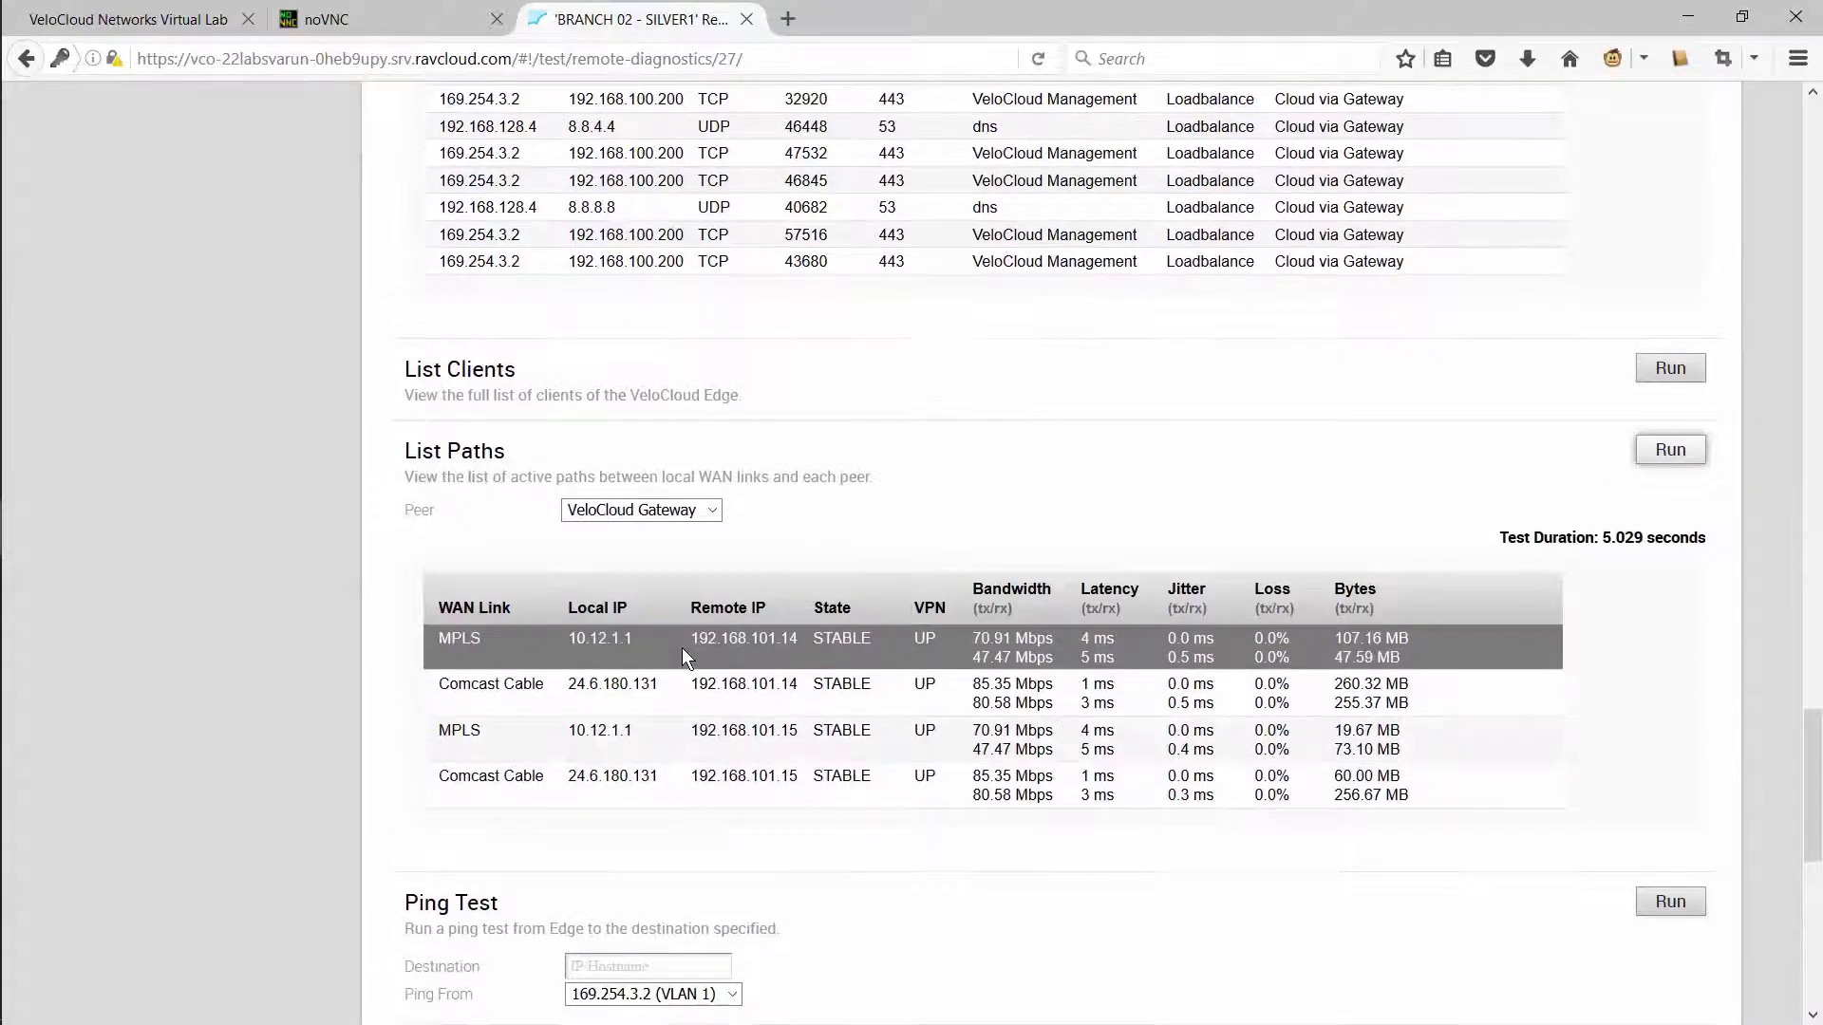
{"action": "scroll", "coordinate": [681, 648], "scroll_direction": "down", "scroll_amount": 3}
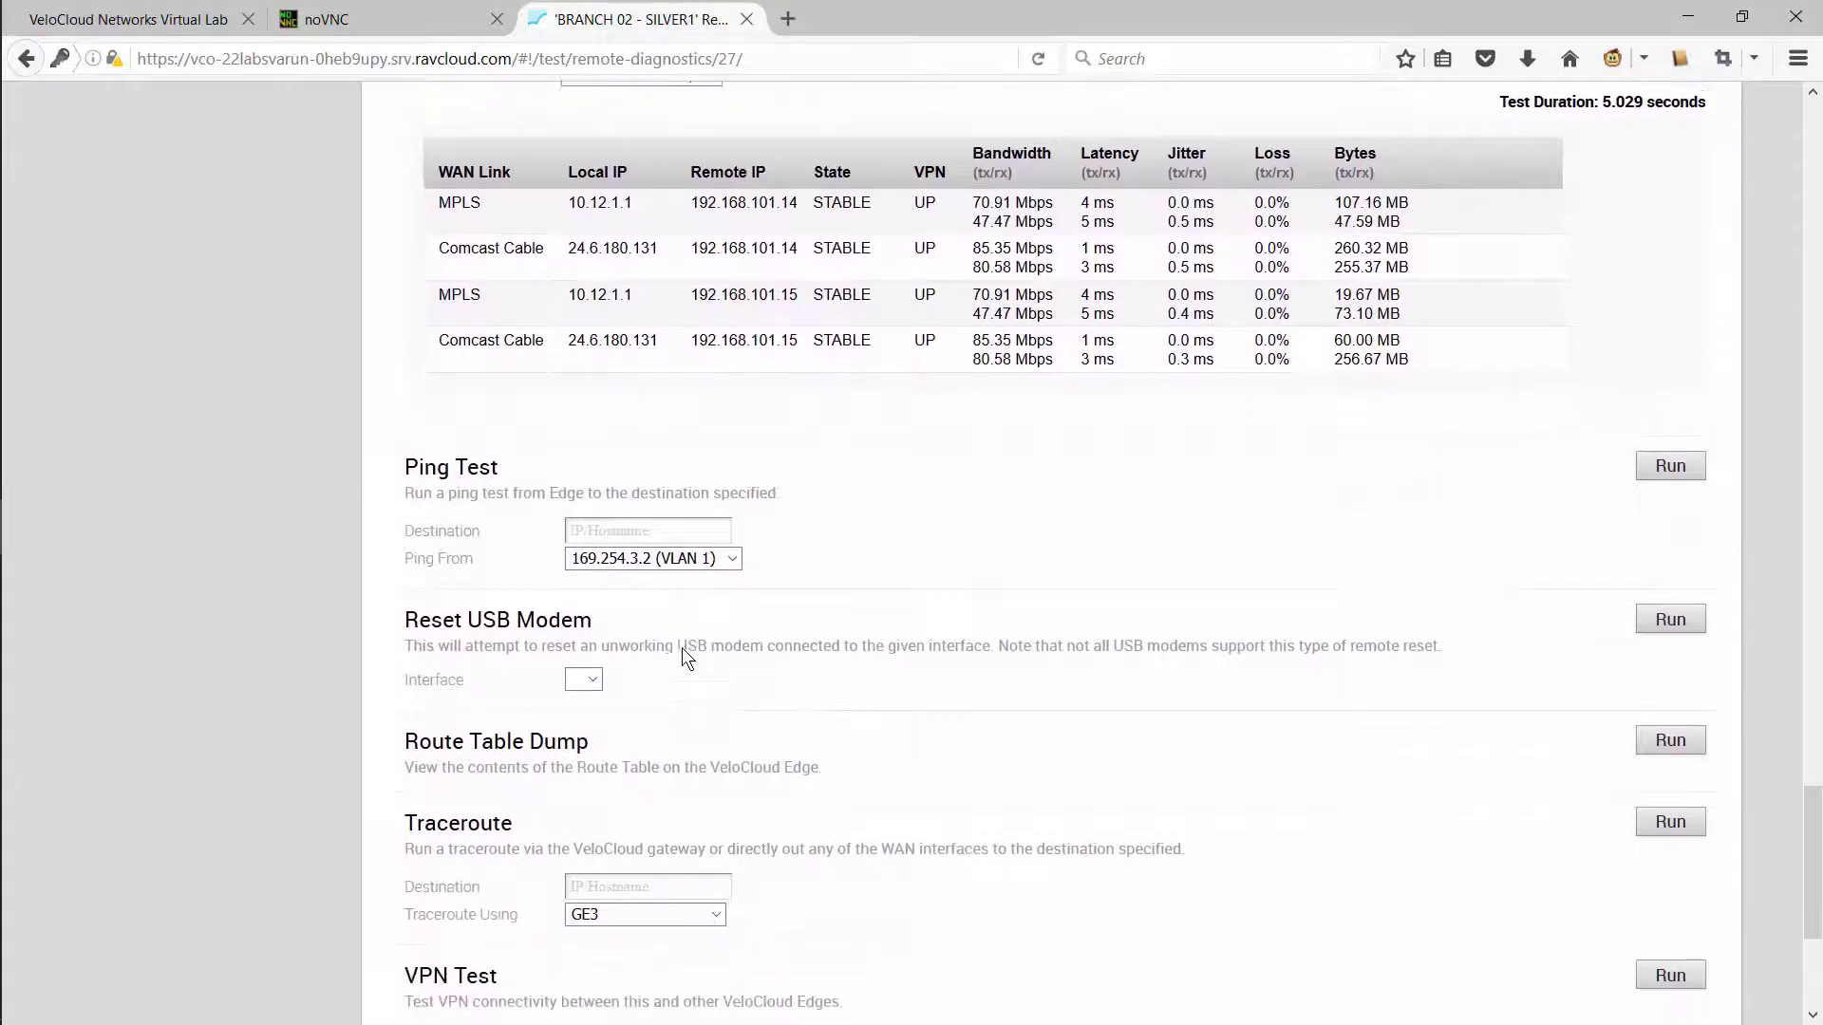
{"action": "scroll", "coordinate": [682, 647], "scroll_direction": "down", "scroll_amount": 1}
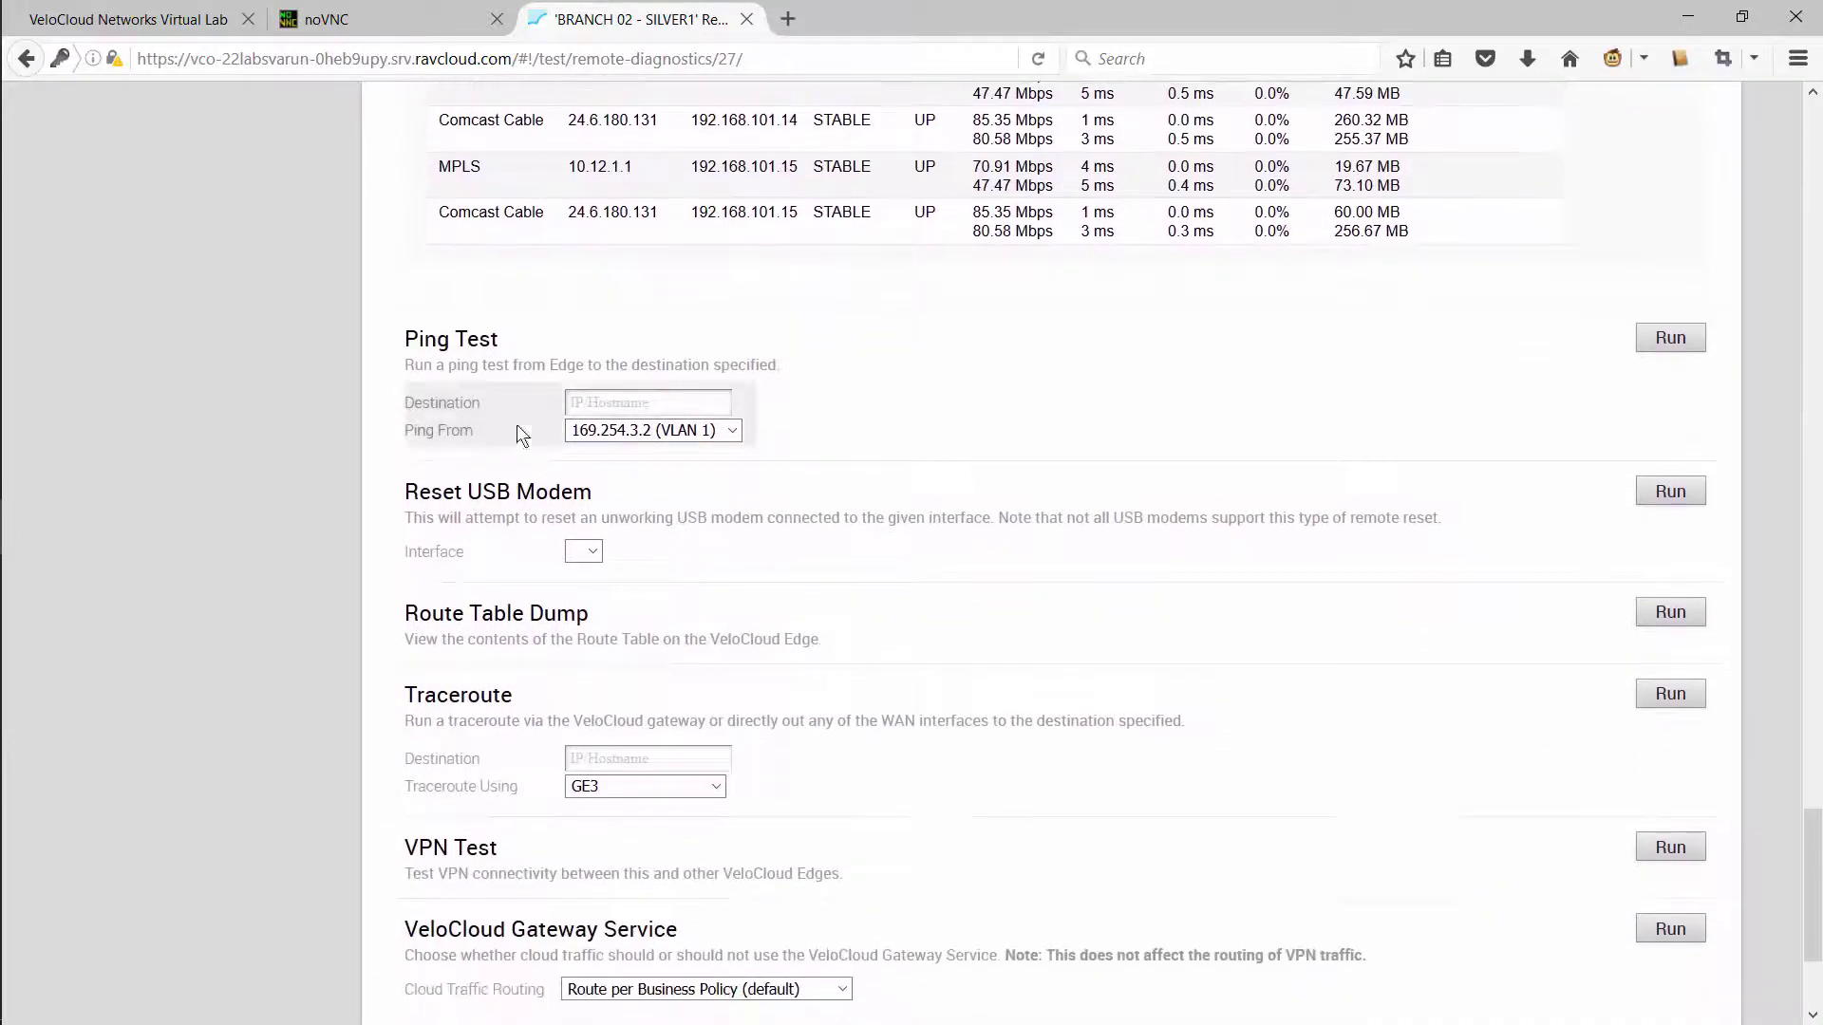
{"action": "scroll", "coordinate": [533, 699], "scroll_direction": "up", "scroll_amount": 10}
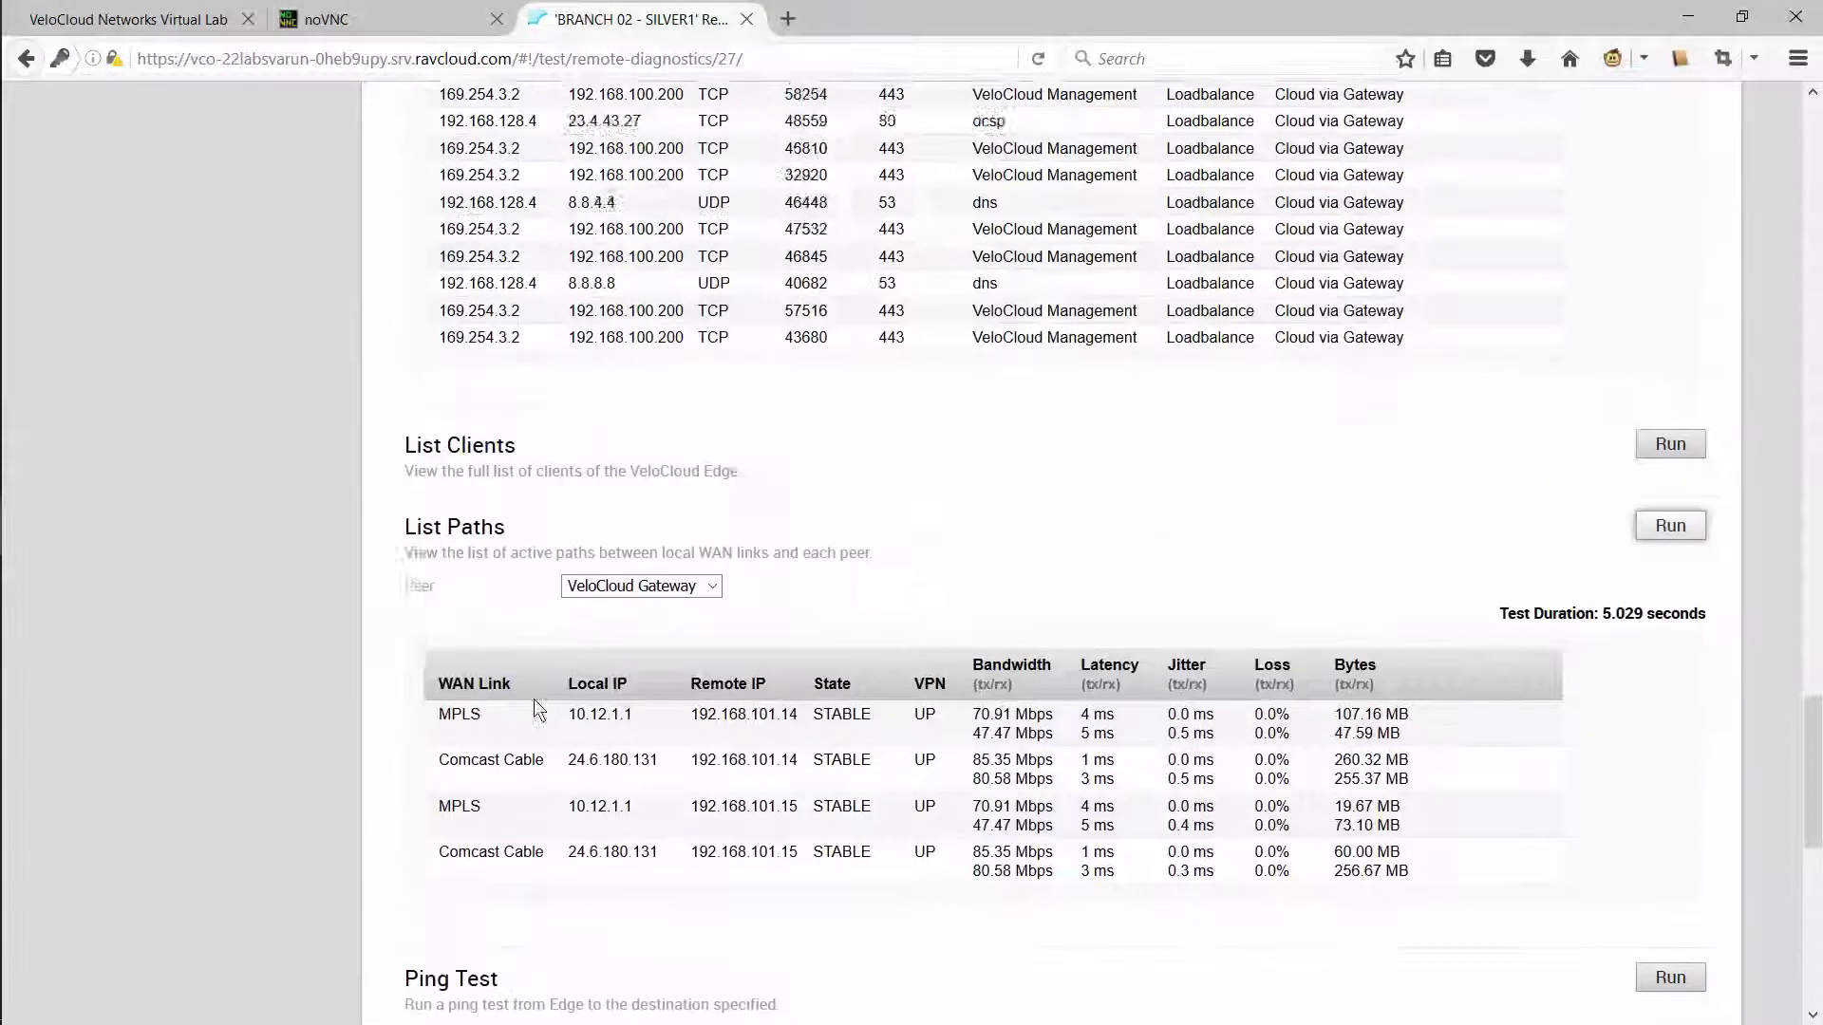